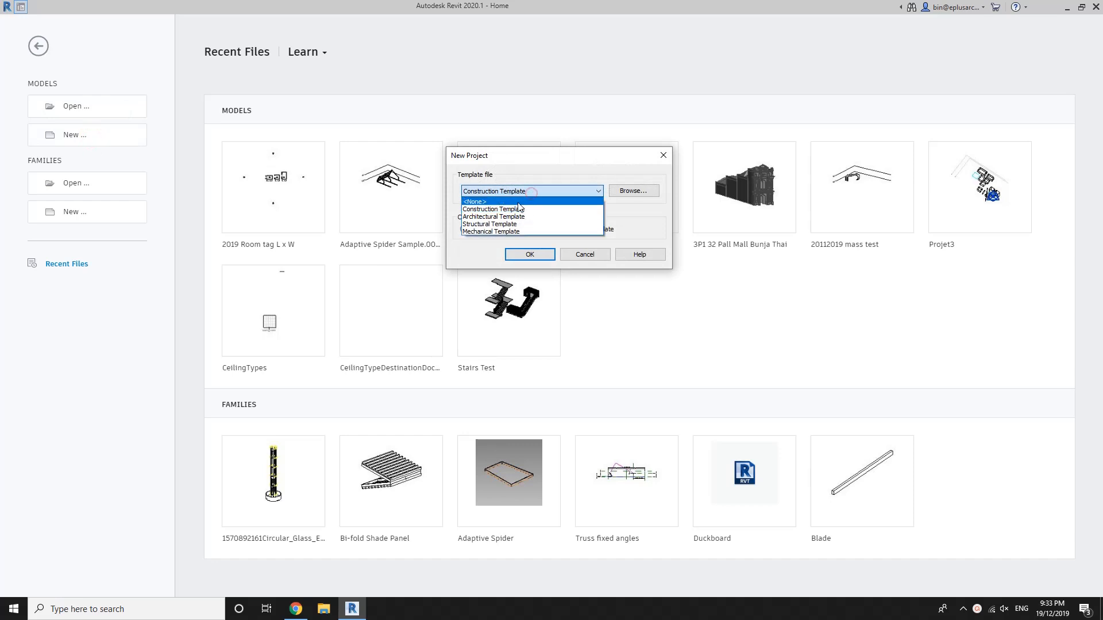
Create a new project from a built-in template.
{"action": "left_click", "coordinate": [531, 194]}
{"action": "left_click", "coordinate": [529, 254]}
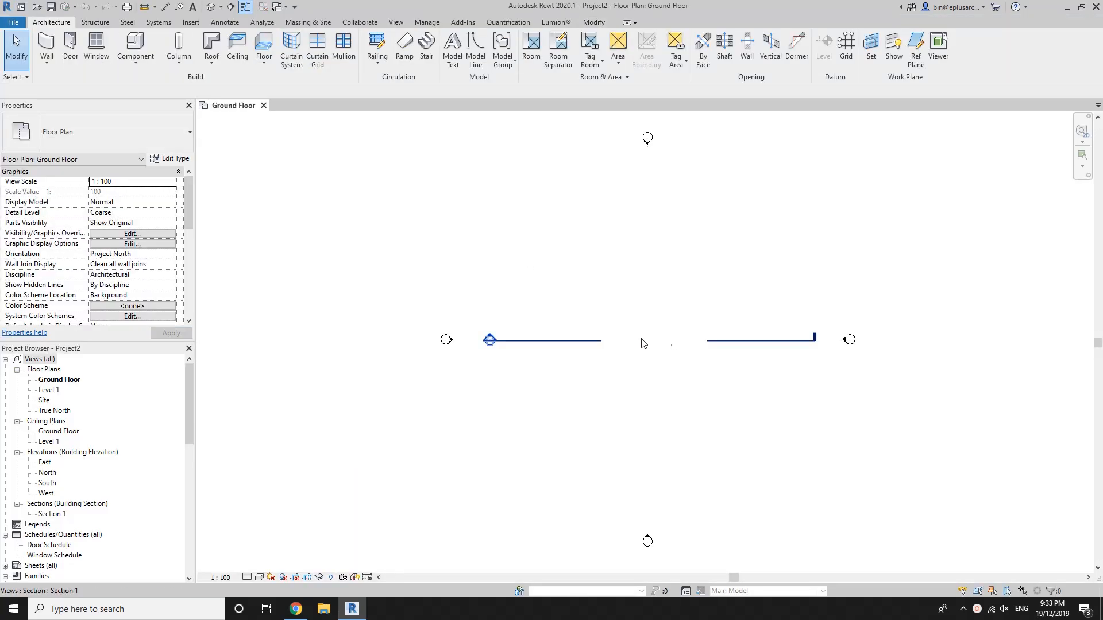
{"action": "middle_click_drag", "start_coordinate": [642, 339], "coordinate": [619, 343]}
Start a wall of type Stud timber - 90 and open its layer structure for editing.
{"action": "left_click", "coordinate": [47, 46]}
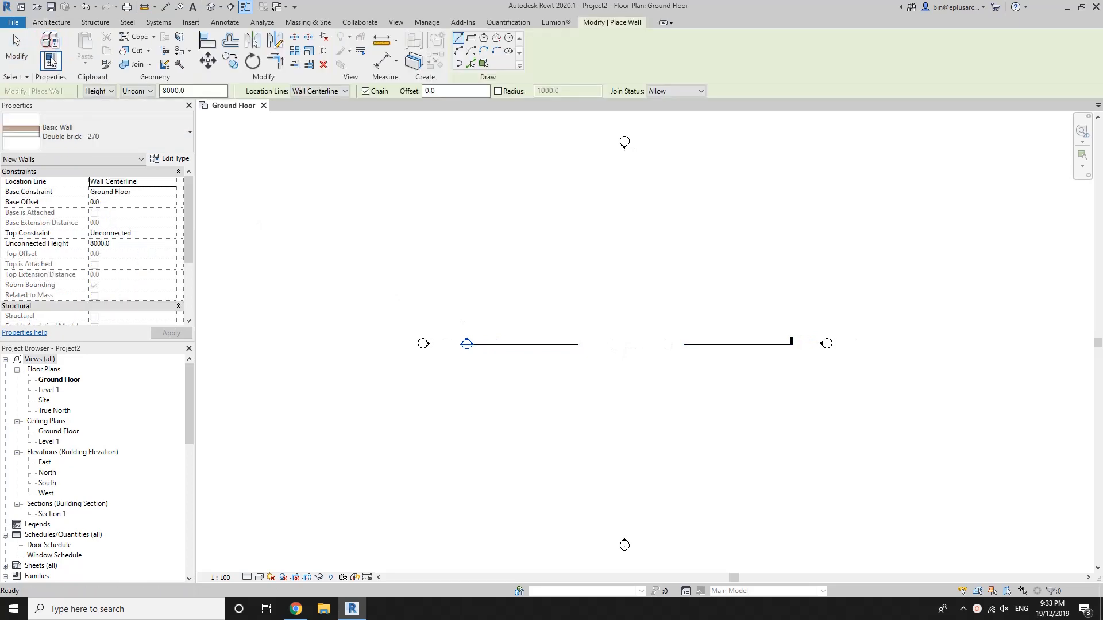
{"action": "left_click", "coordinate": [165, 135]}
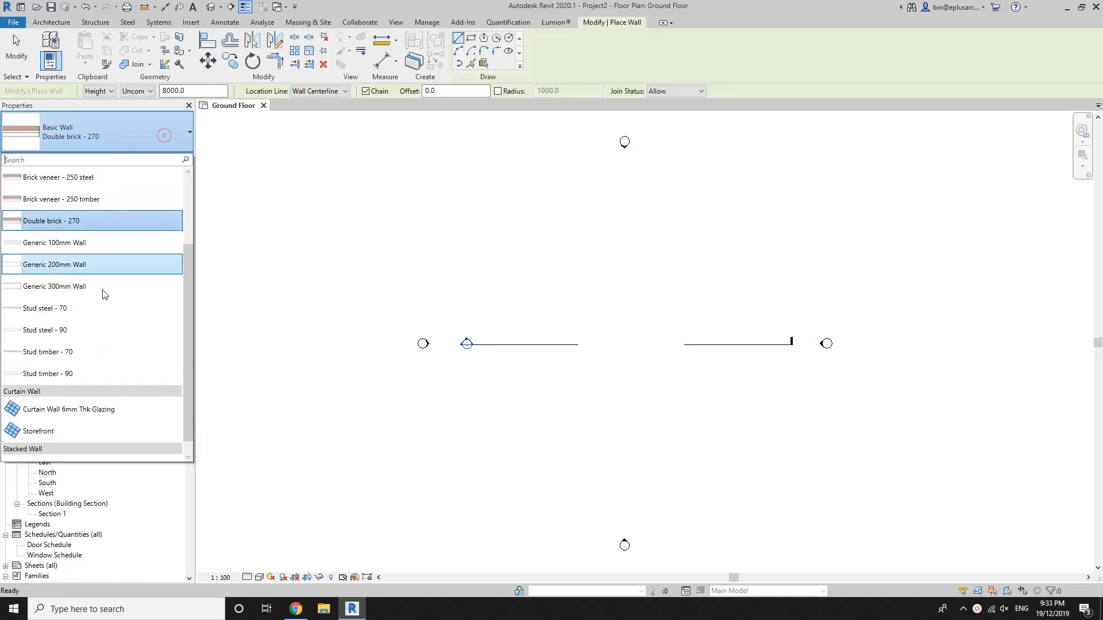
{"action": "left_click", "coordinate": [77, 374]}
{"action": "left_click", "coordinate": [166, 160]}
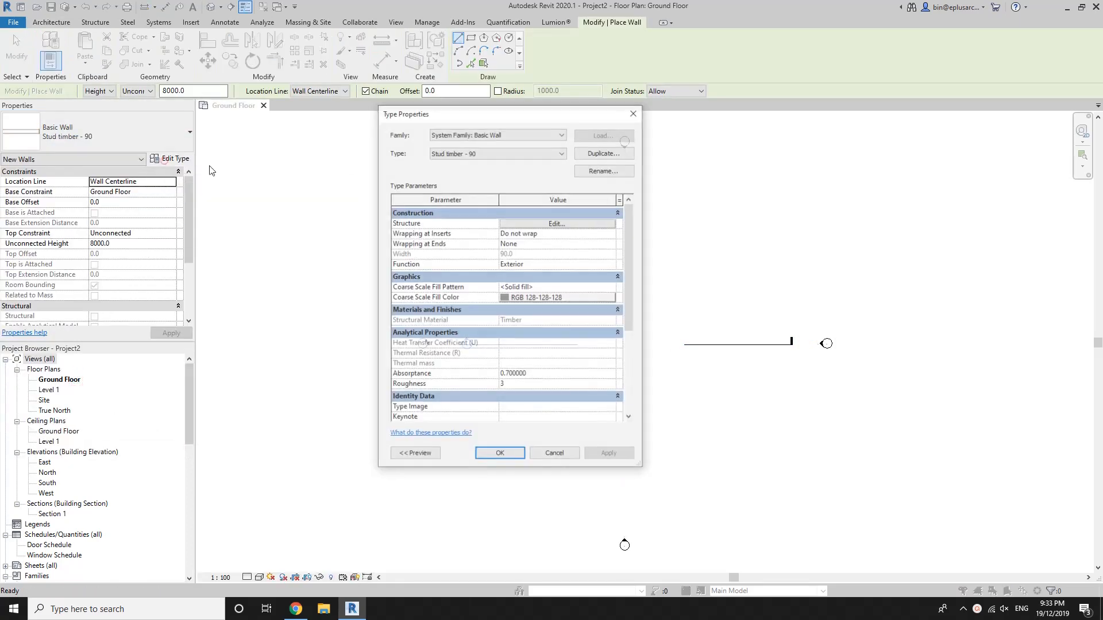
{"action": "left_click", "coordinate": [578, 225]}
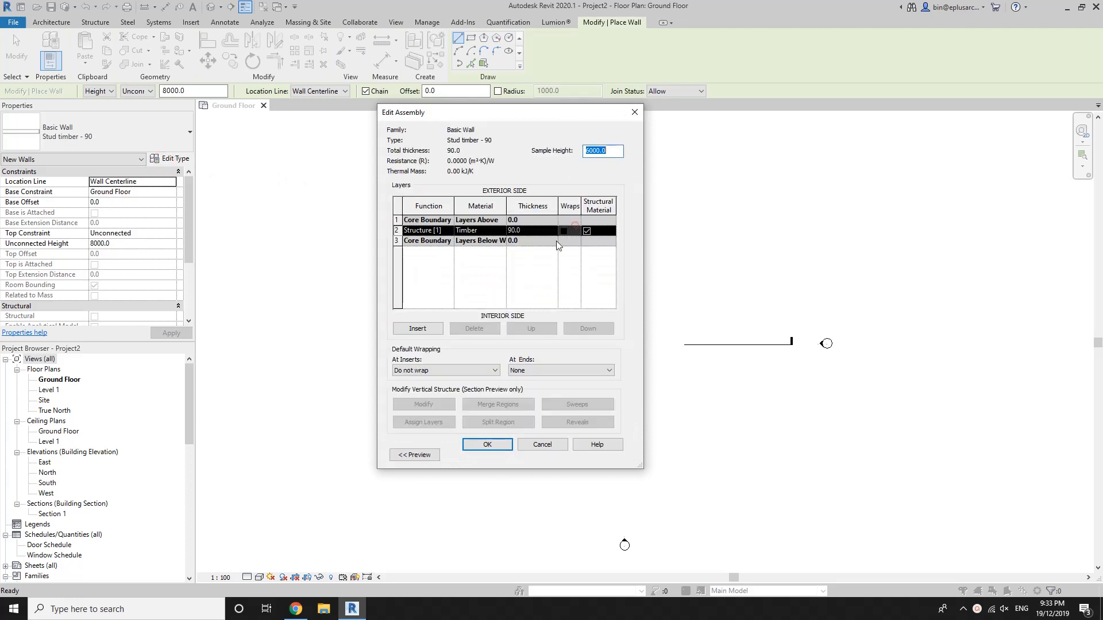
Add a Finish 1 [4] layer of Gypsum Wall Board, 10 mm thick, outside the core on the exterior side.
{"action": "left_click", "coordinate": [418, 331]}
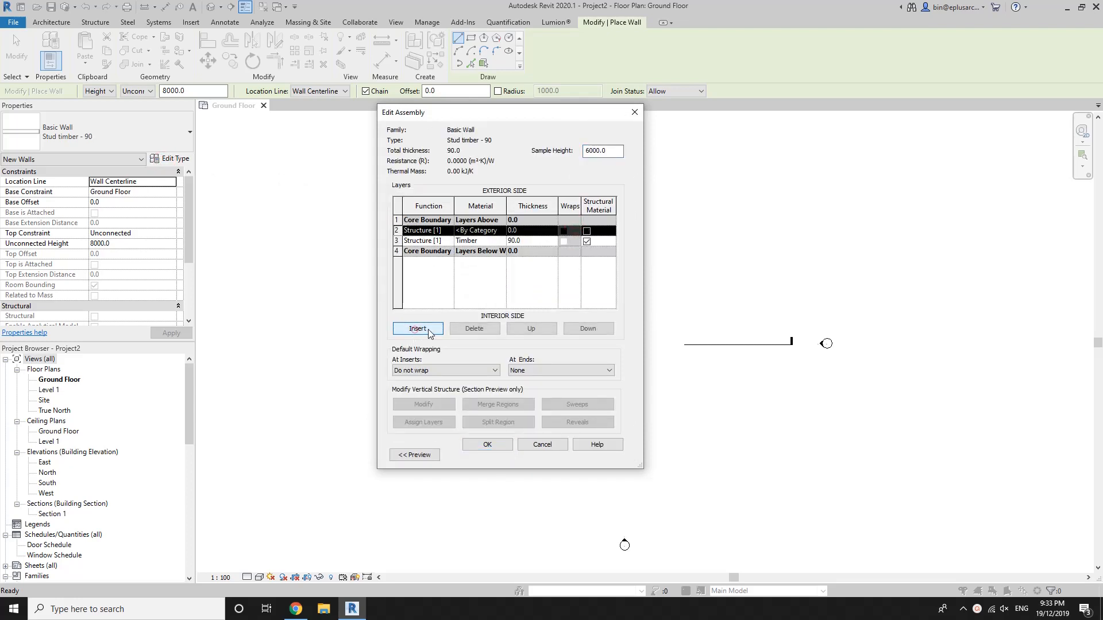
{"action": "left_click", "coordinate": [538, 331]}
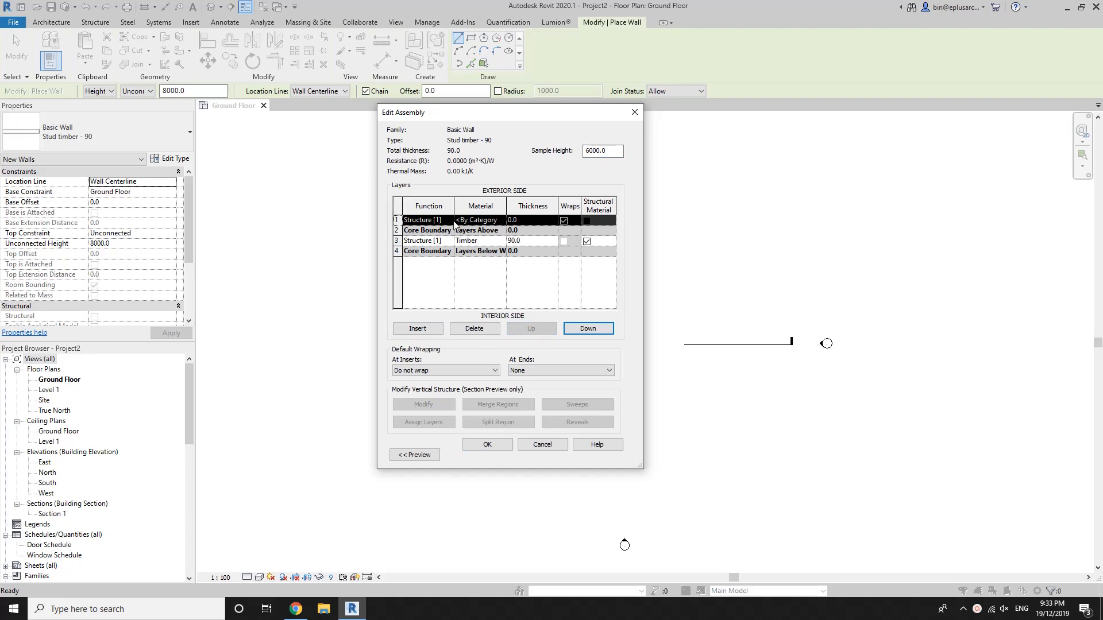
{"action": "left_click", "coordinate": [425, 220]}
{"action": "left_click", "coordinate": [449, 220]}
{"action": "left_click", "coordinate": [432, 256]}
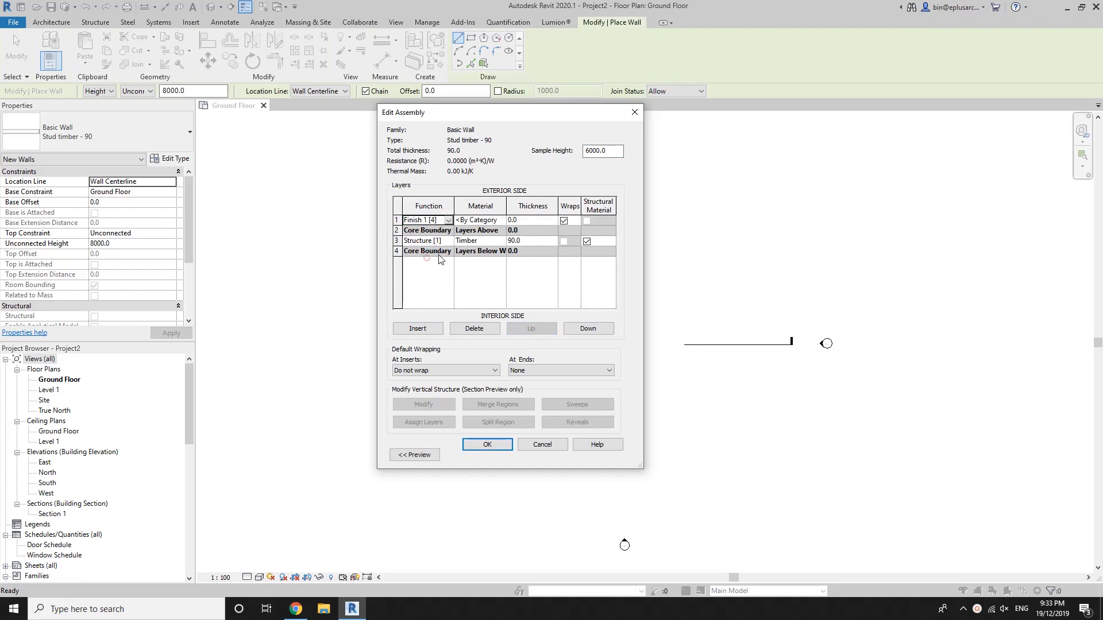
{"action": "left_click", "coordinate": [500, 221]}
{"action": "left_click", "coordinate": [377, 319]}
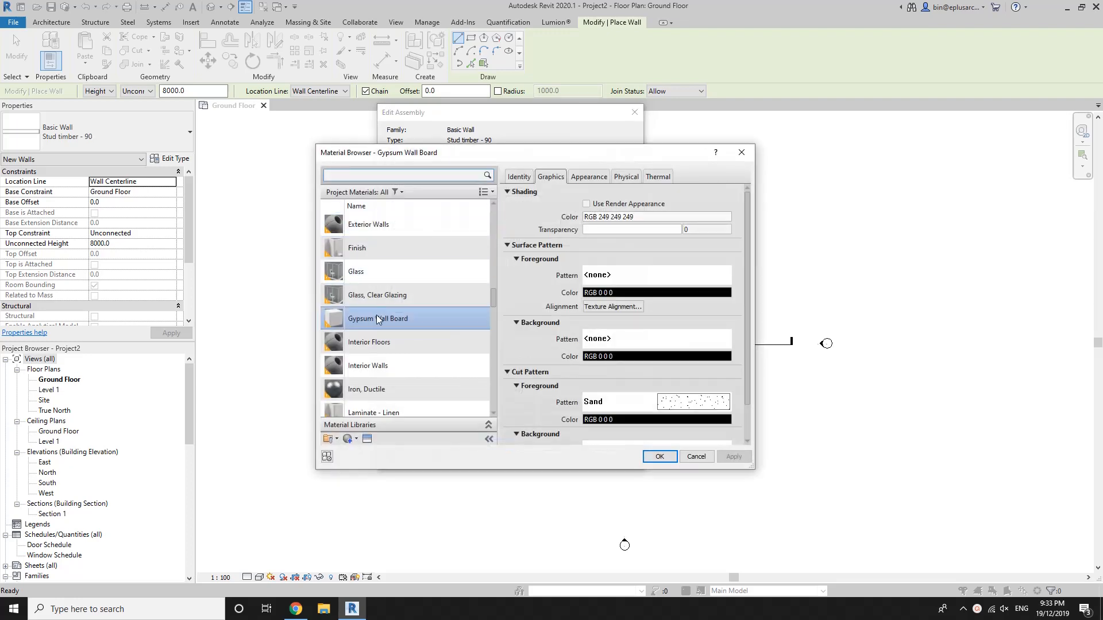
{"action": "left_click", "coordinate": [661, 458]}
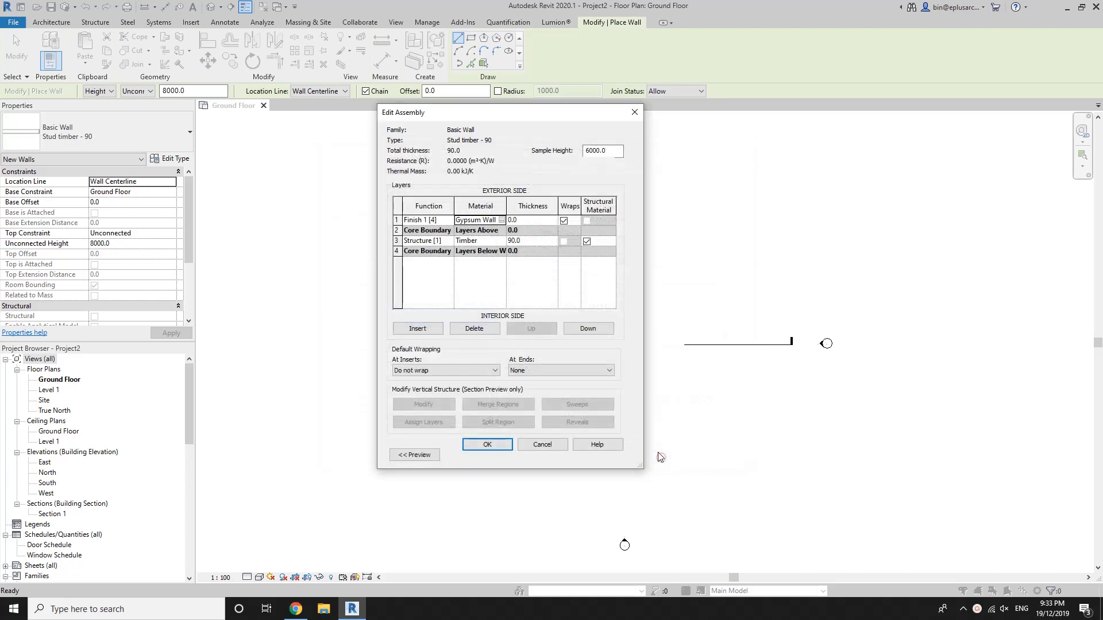
{"action": "type", "text": "1"}
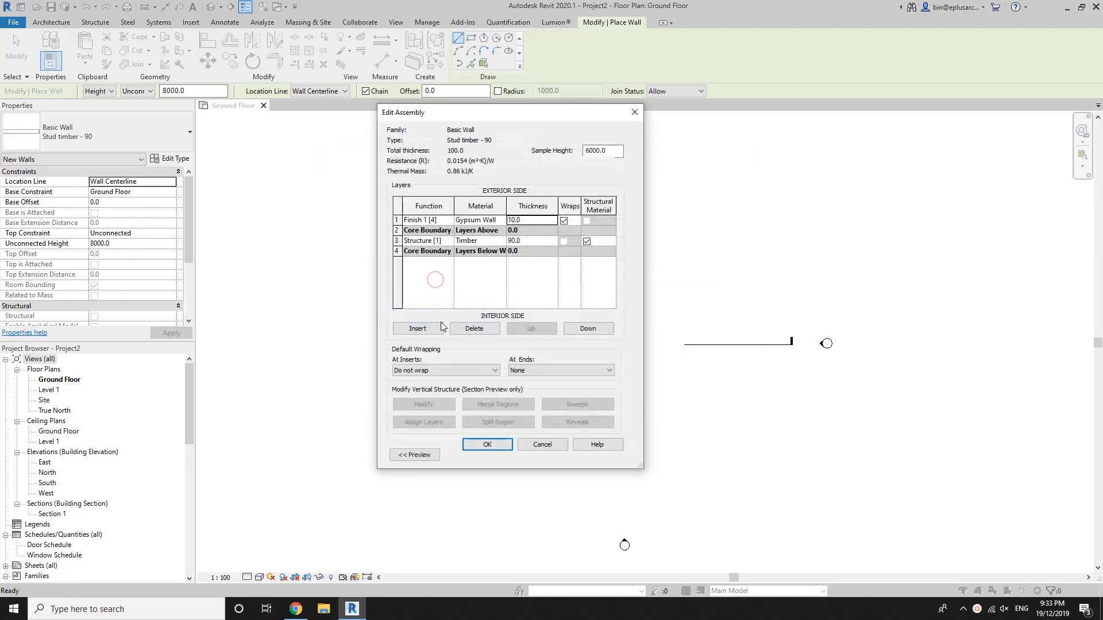
Add a 10 mm Finish 1 [4] layer of Gypsum Wall Board outside the core on the interior side and accept the wall type.
{"action": "left_click", "coordinate": [418, 328]}
{"action": "left_click", "coordinate": [592, 330]}
{"action": "left_click", "coordinate": [595, 333]}
{"action": "left_click", "coordinate": [595, 334]}
{"action": "left_click", "coordinate": [595, 333]}
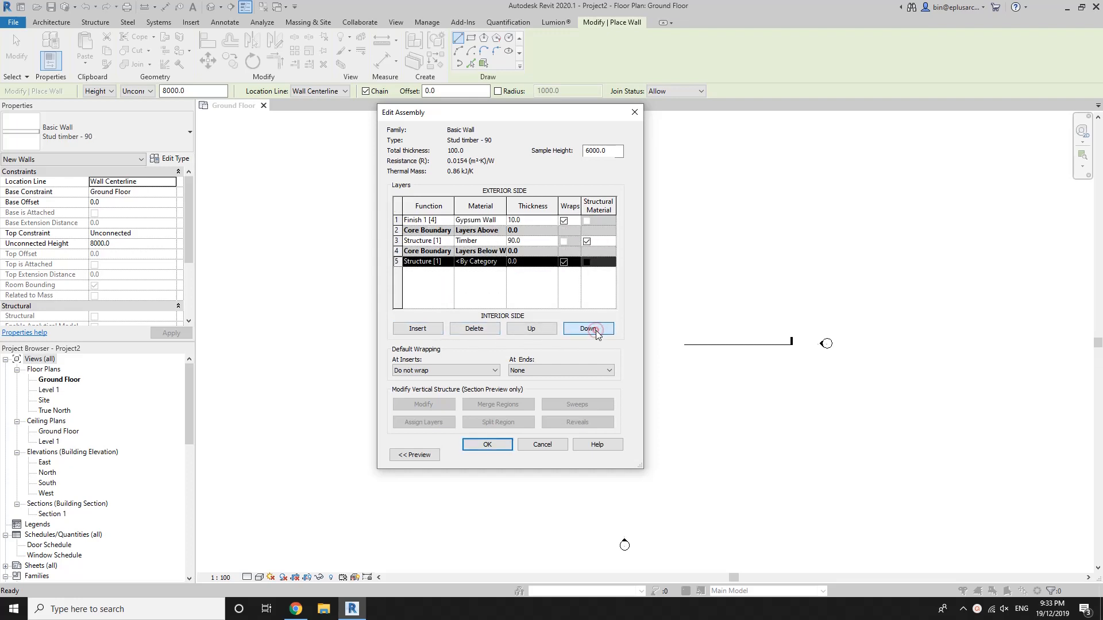
{"action": "left_click", "coordinate": [425, 261]}
{"action": "left_click", "coordinate": [448, 262]}
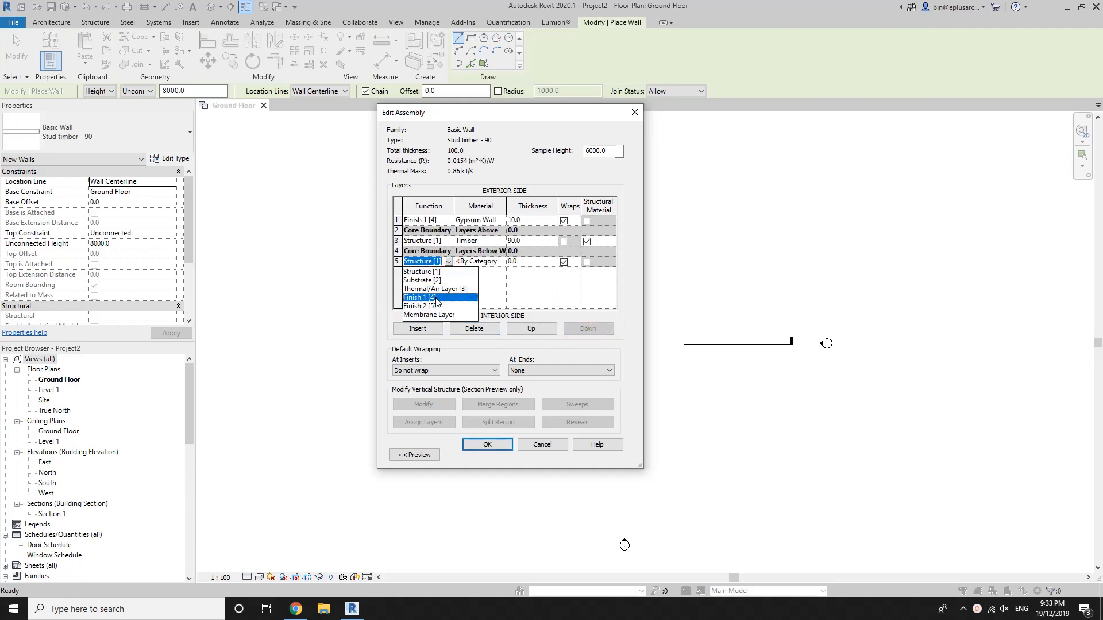
{"action": "left_click", "coordinate": [435, 297]}
{"action": "left_click", "coordinate": [505, 262]}
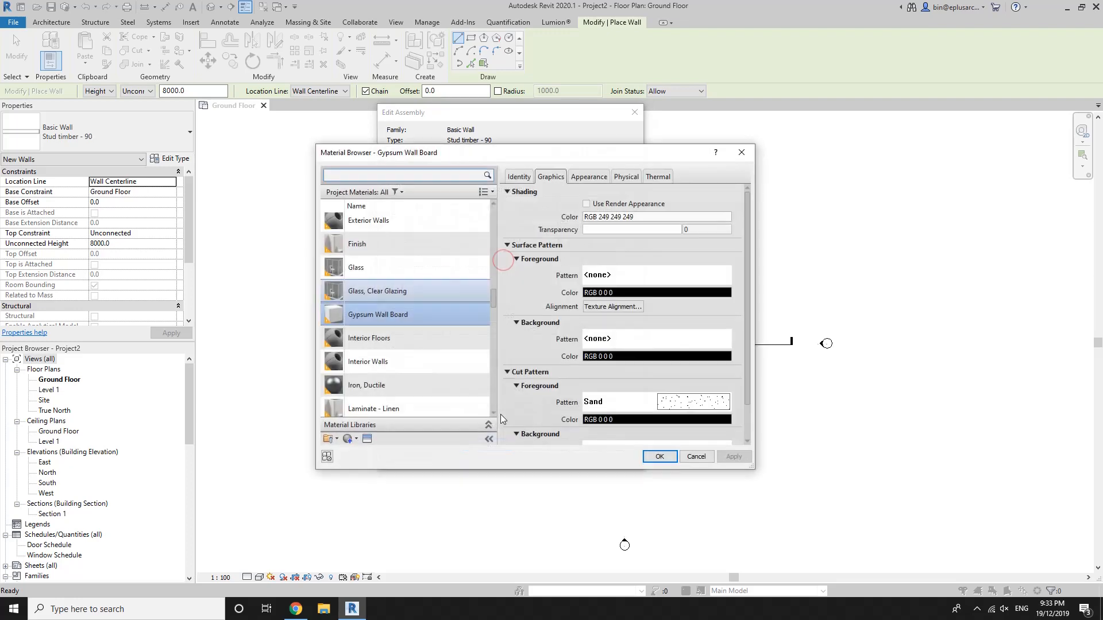
{"action": "left_click", "coordinate": [659, 456]}
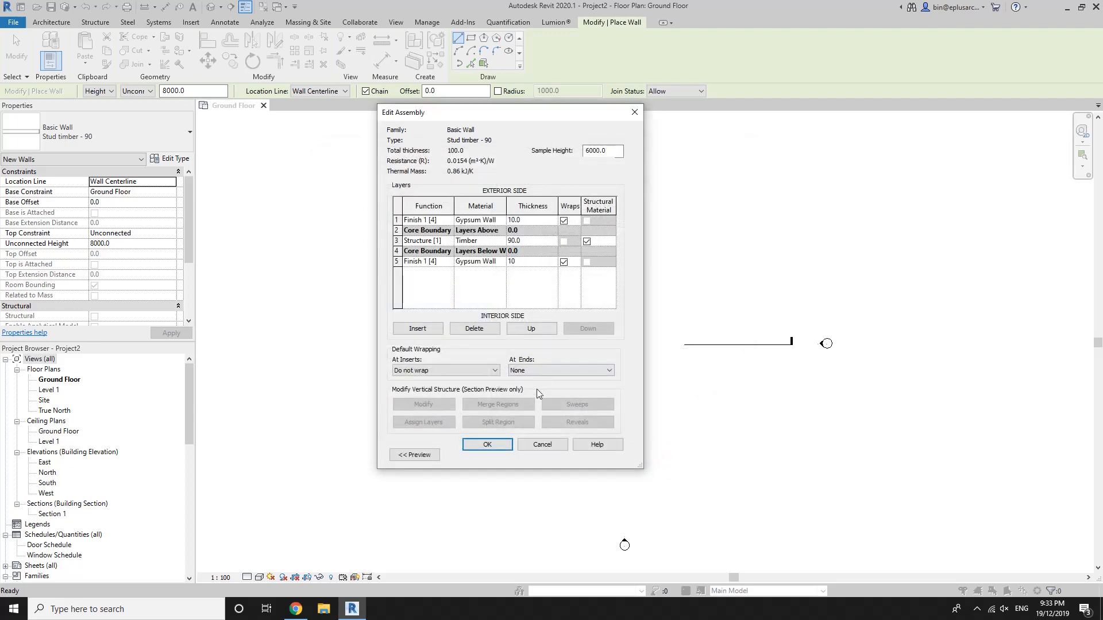
{"action": "left_click", "coordinate": [571, 391]}
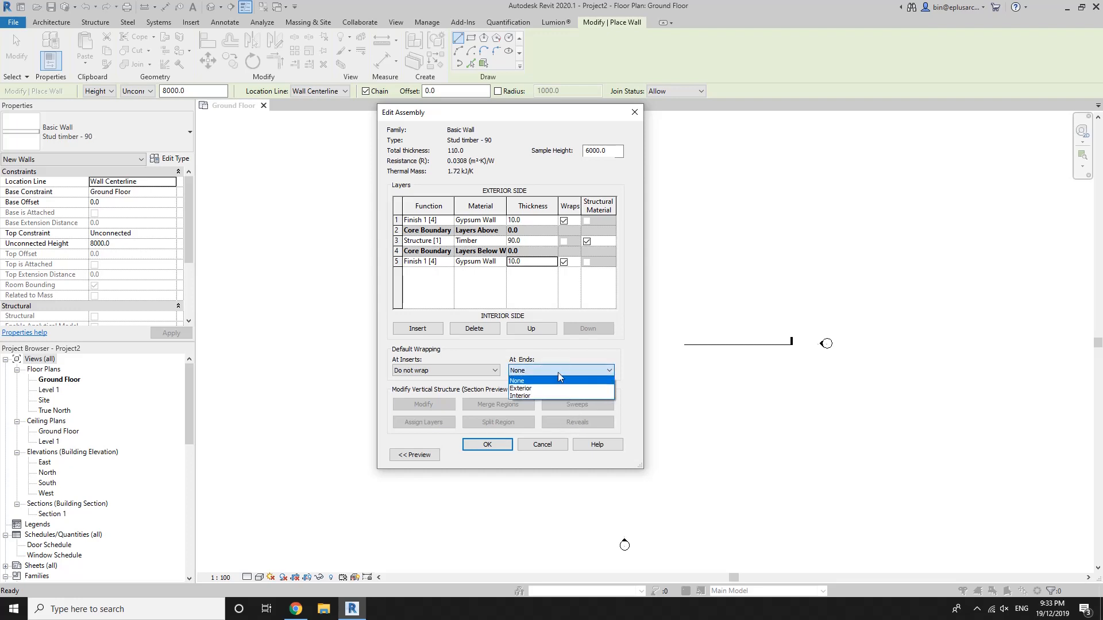
{"action": "left_click", "coordinate": [487, 445]}
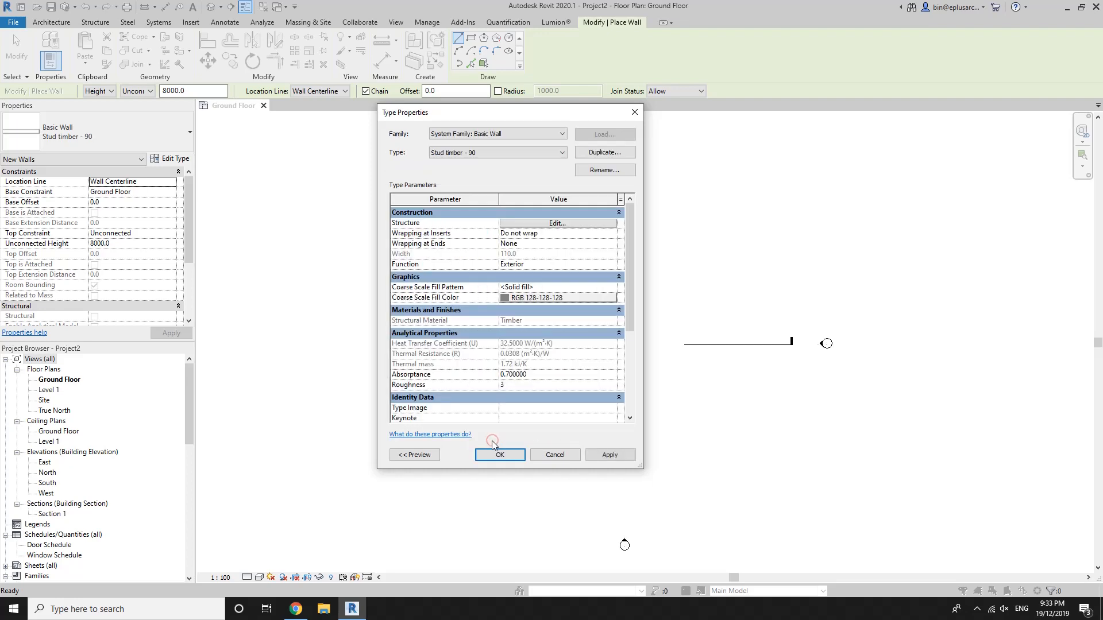
{"action": "left_click", "coordinate": [500, 455]}
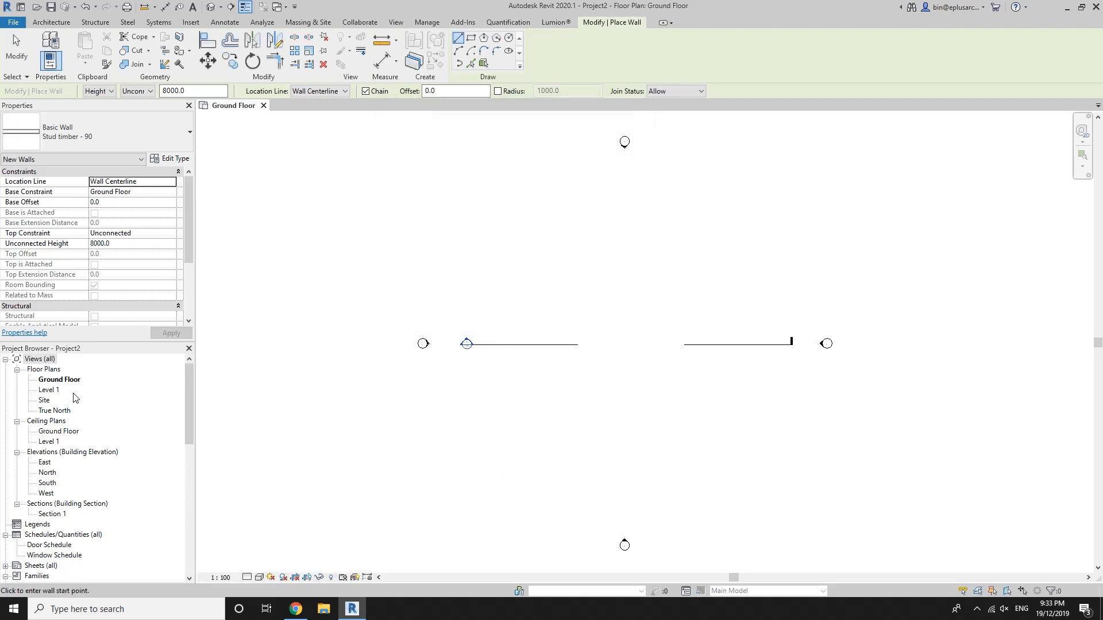
Draw a rectangle of walls about 10890 by 6890 mm in the middle of the Ground Floor plan.
{"action": "middle_click_drag", "start_coordinate": [603, 319], "coordinate": [568, 315]}
{"action": "left_click", "coordinate": [471, 37]}
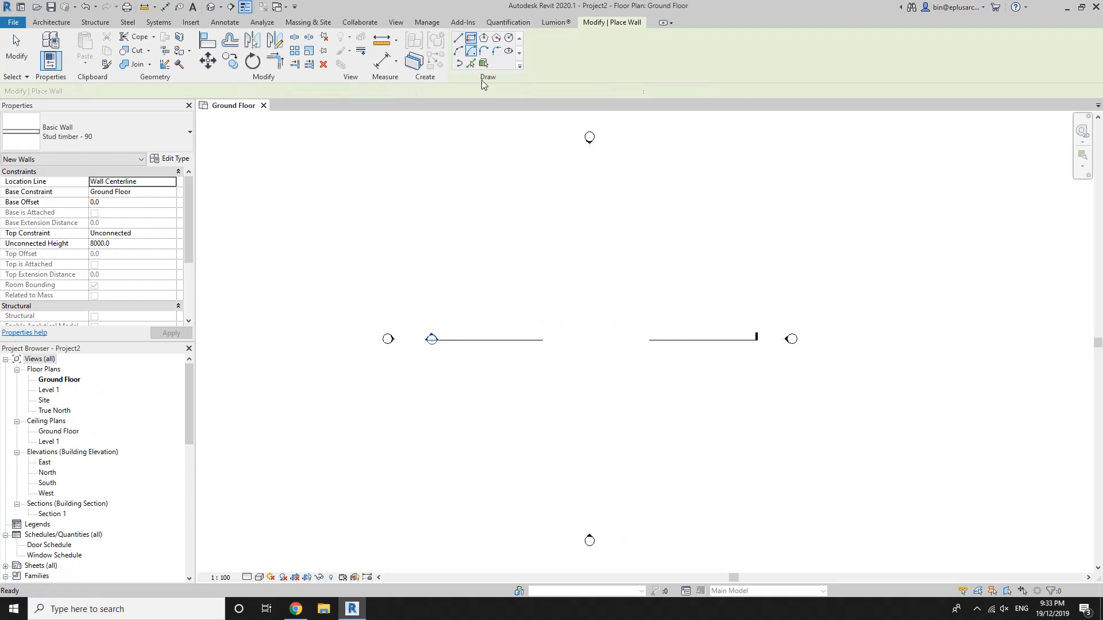
{"action": "left_click", "coordinate": [553, 316]}
{"action": "left_click", "coordinate": [638, 370]}
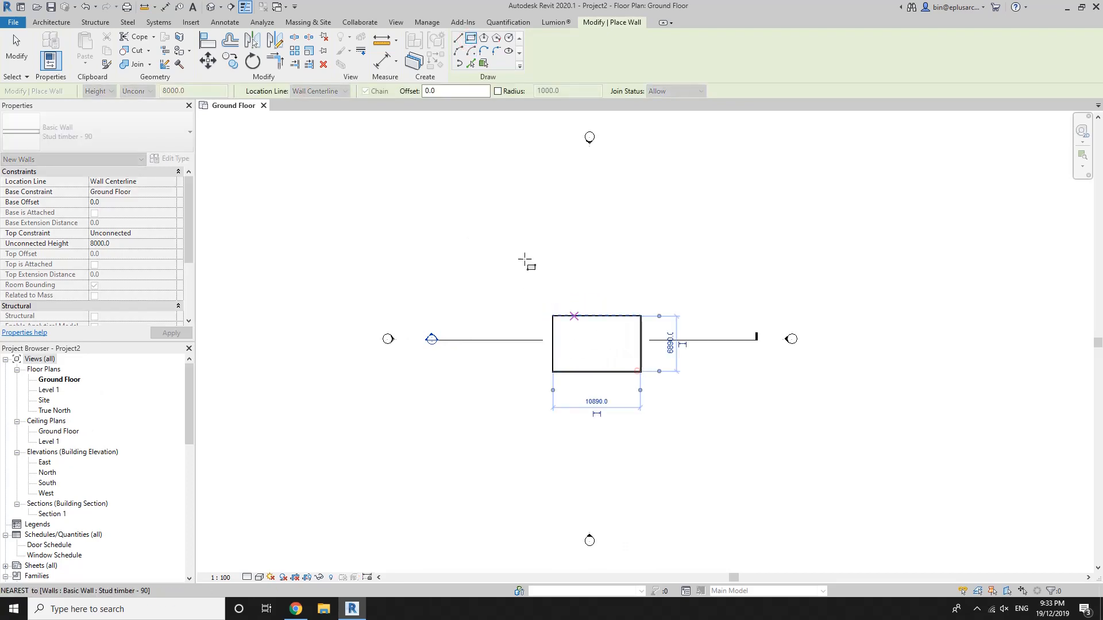
In the default 3D view, constrain the tops of all four walls to level Ground Floor with a Top Offset of 3000.
{"action": "left_click", "coordinate": [212, 7]}
{"action": "scroll", "coordinate": [681, 351], "scroll_direction": "up", "scroll_amount": 3}
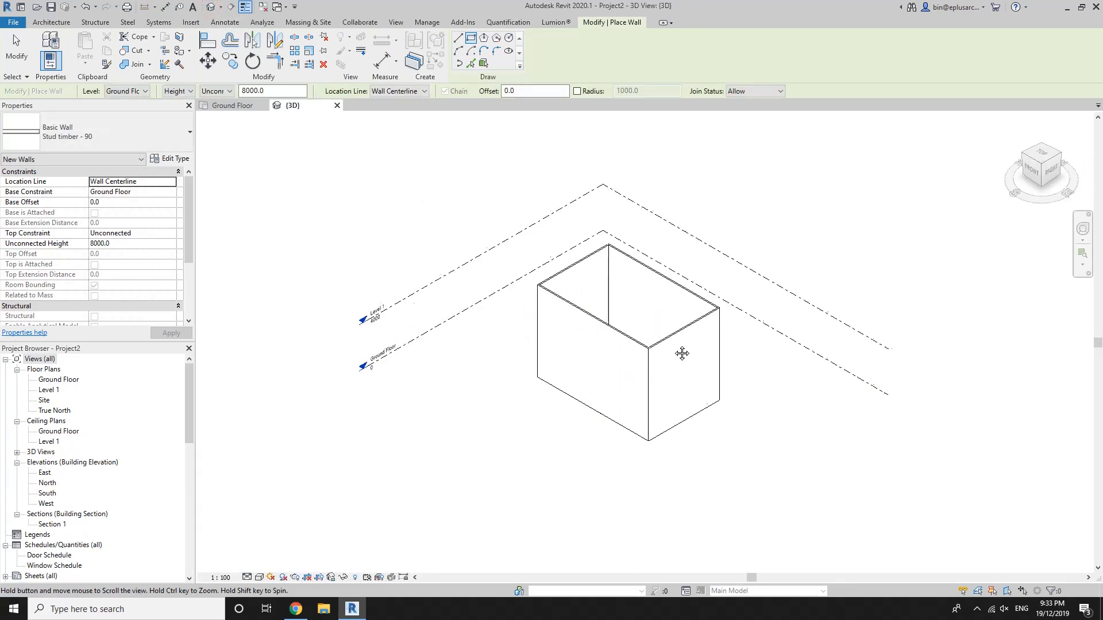
{"action": "key", "text": "Escape"}
{"action": "middle_click_drag", "start_coordinate": [676, 353], "coordinate": [644, 348]}
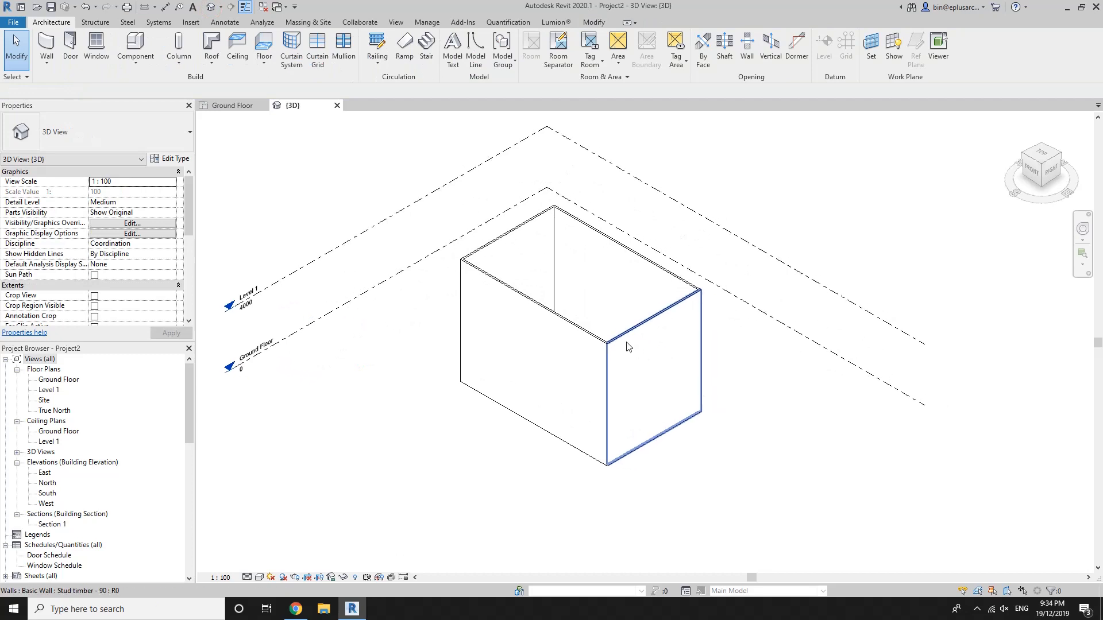
{"action": "key", "text": "Tab"}
{"action": "left_click", "coordinate": [632, 350]}
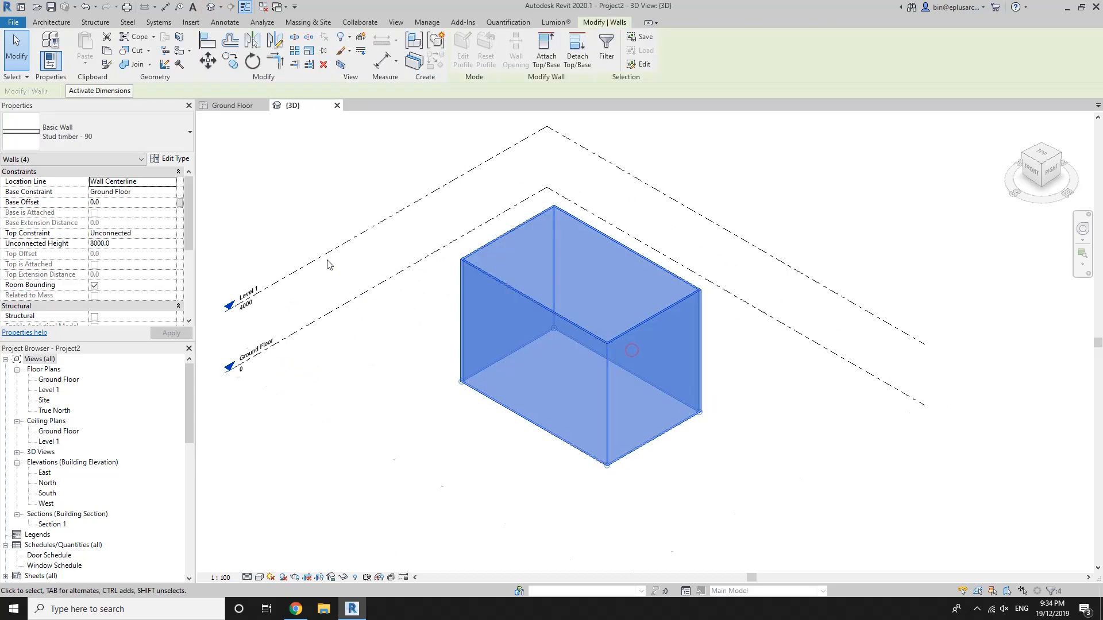
{"action": "left_click", "coordinate": [171, 233]}
{"action": "left_click", "coordinate": [139, 253]}
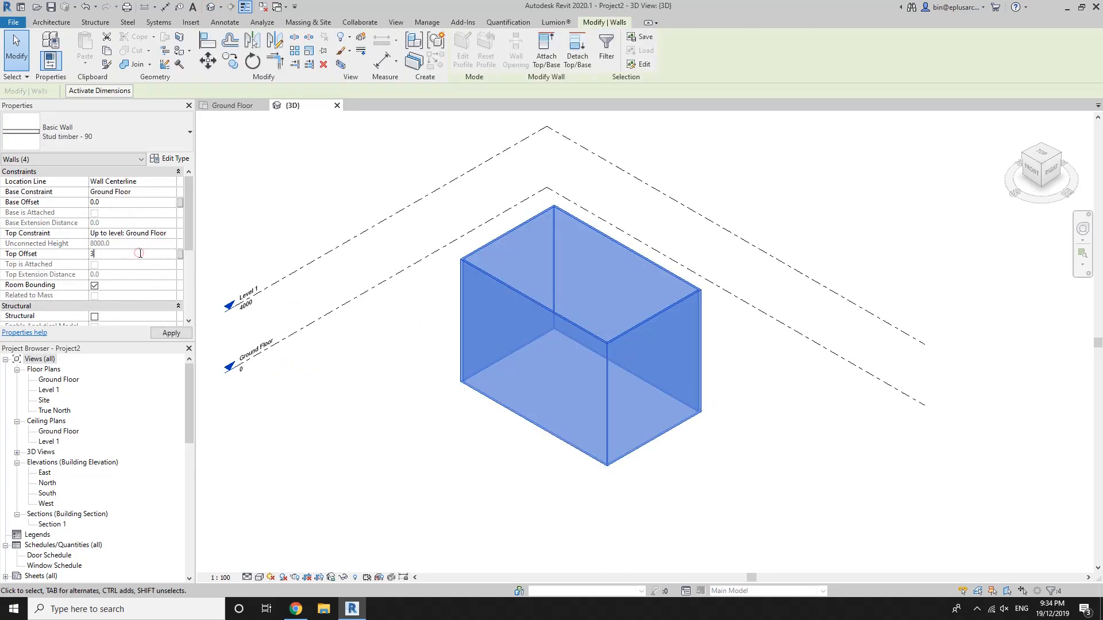
{"action": "key", "text": "Return"}
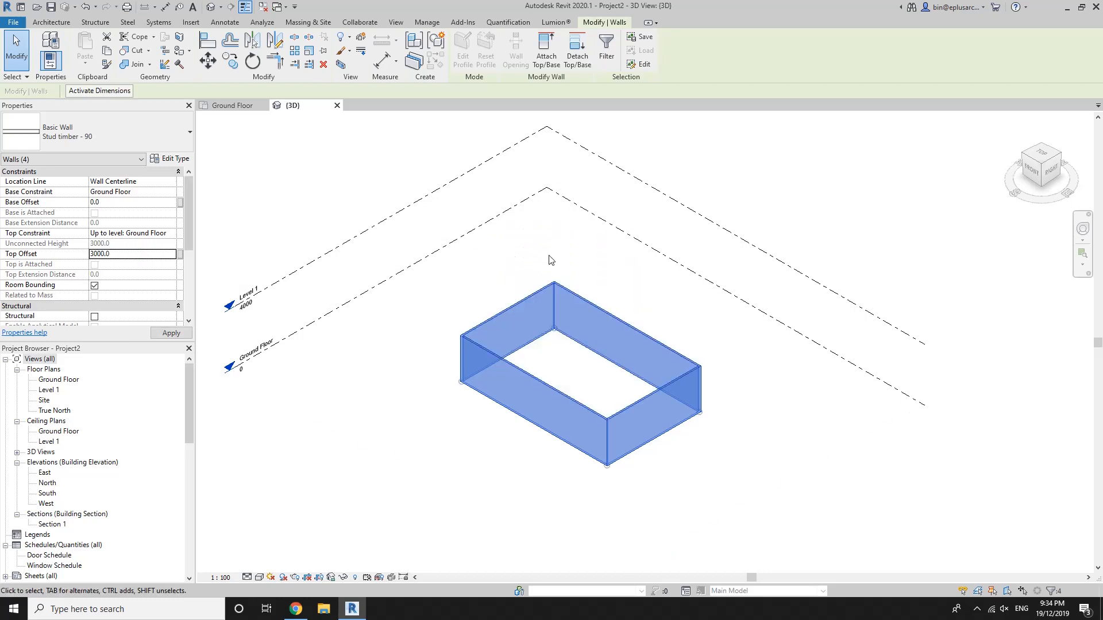
Draw a smaller rectangle of matching walls inside the first one, about 3290 mm deep between its inner faces.
{"action": "middle_click_drag", "start_coordinate": [592, 356], "coordinate": [545, 341], "text": "shift"}
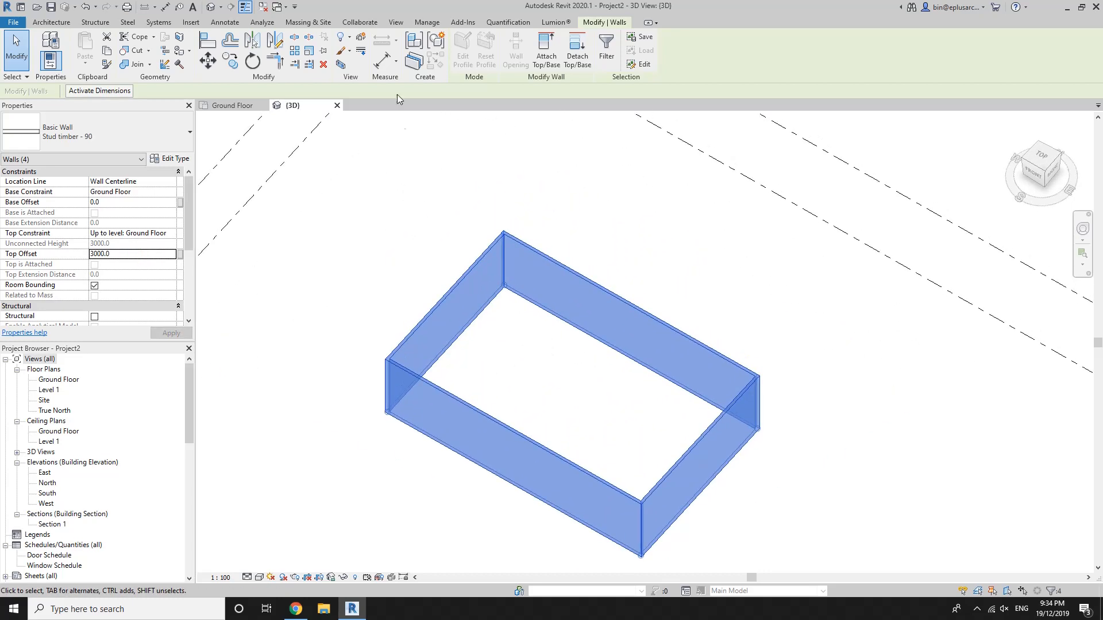
{"action": "left_click", "coordinate": [436, 59]}
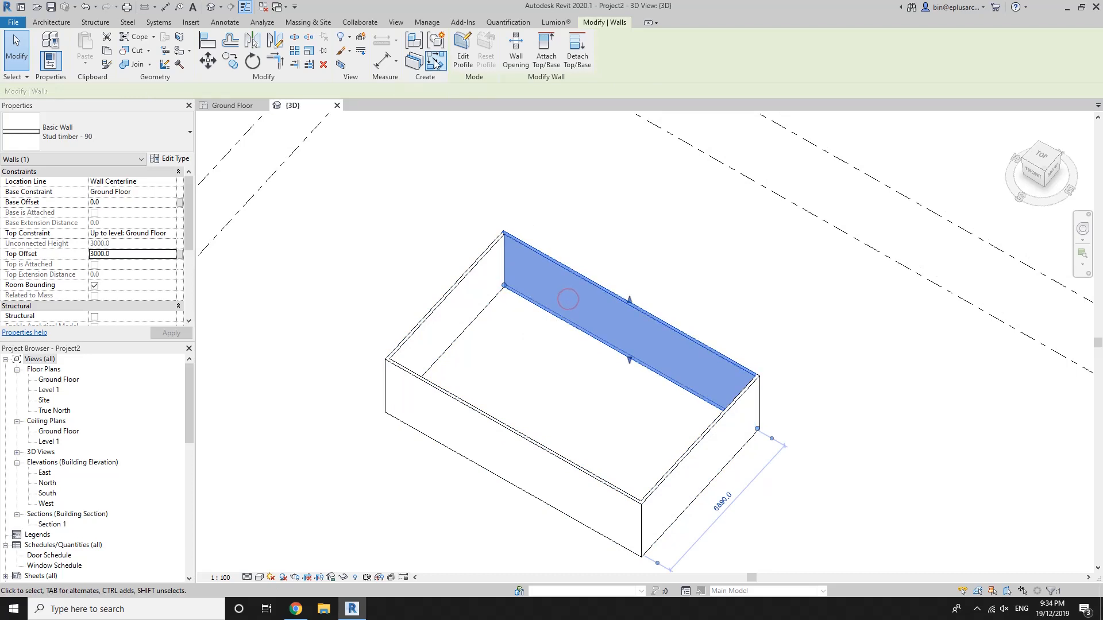
{"action": "left_click", "coordinate": [471, 38]}
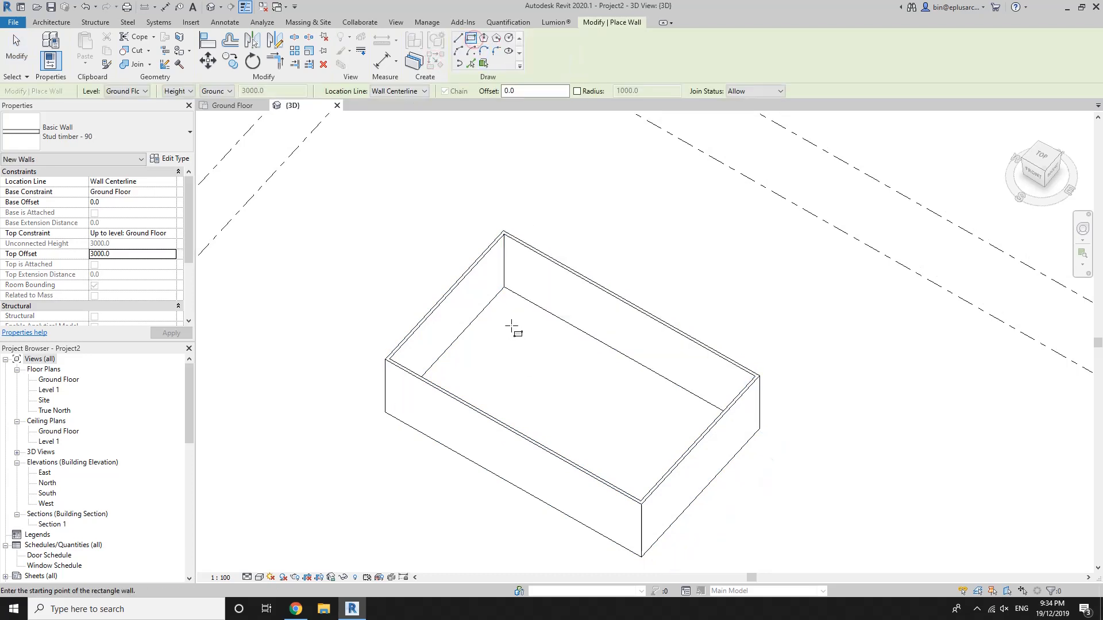
{"action": "left_click", "coordinate": [510, 326]}
{"action": "left_click", "coordinate": [627, 485]}
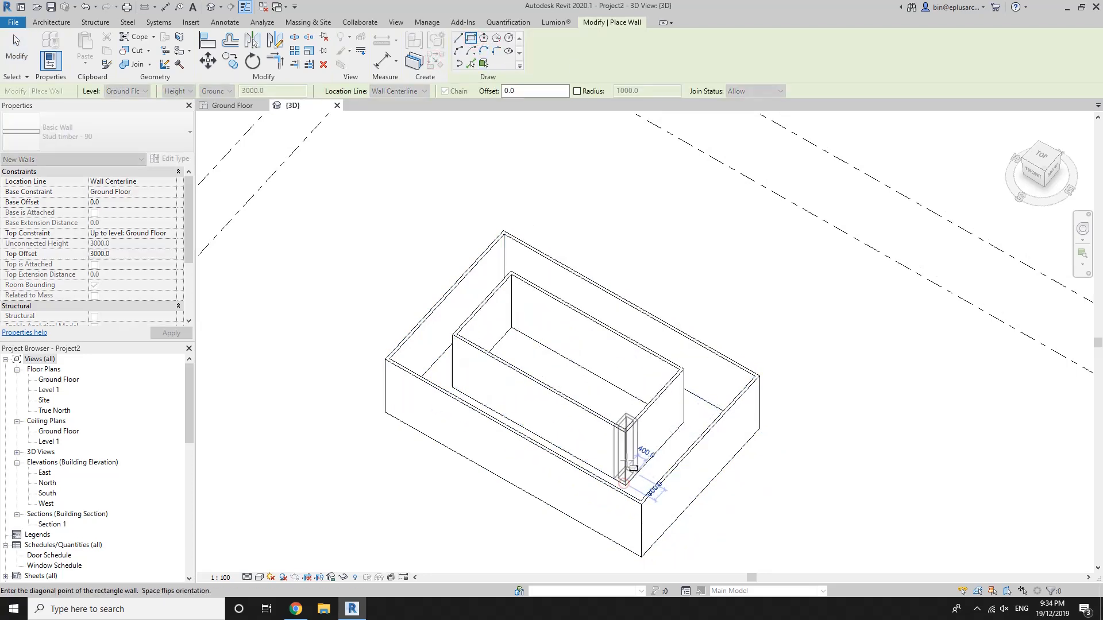
{"action": "key", "text": "Escape"}
{"action": "key", "text": "Escape"}
Set the Base Offset of the four inner walls to 2400.
{"action": "key", "text": "Tab"}
{"action": "left_click", "coordinate": [603, 443]}
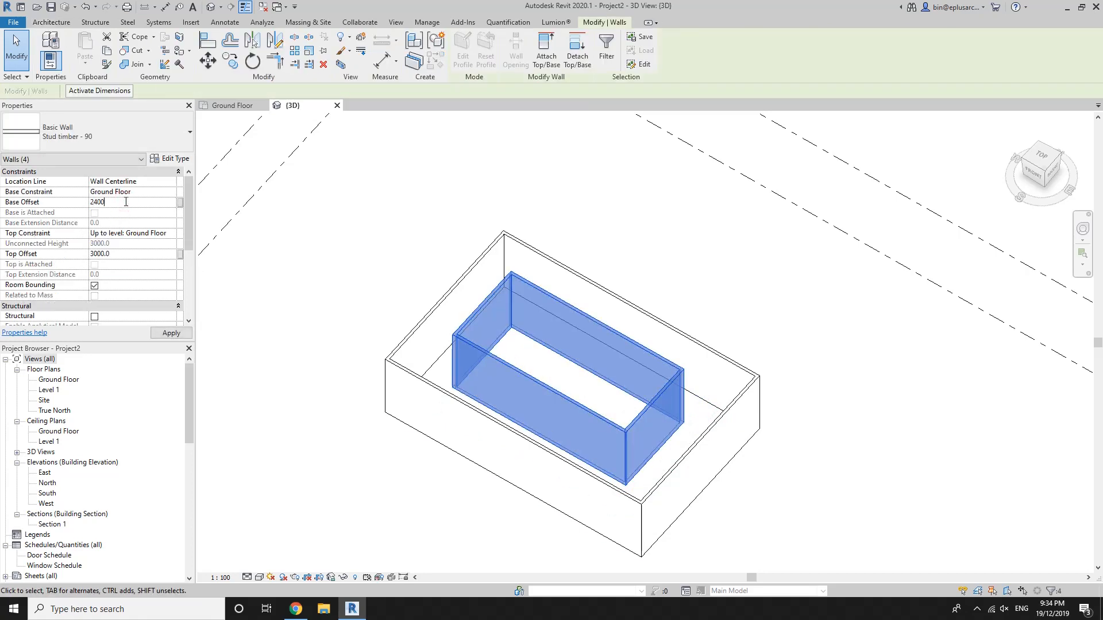
{"action": "middle_click_drag", "start_coordinate": [593, 382], "coordinate": [569, 373], "text": "shift"}
{"action": "key", "text": "Escape"}
Open the Ground Floor ceiling plan and set its detail level to Medium.
{"action": "left_click", "coordinate": [48, 382]}
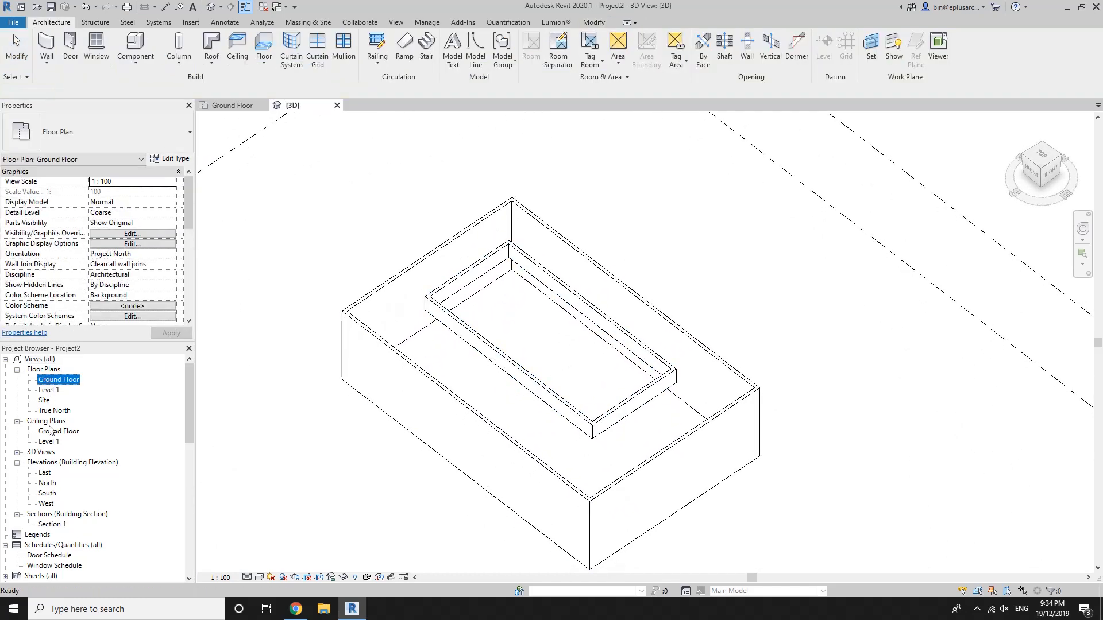
{"action": "double_click", "coordinate": [51, 432]}
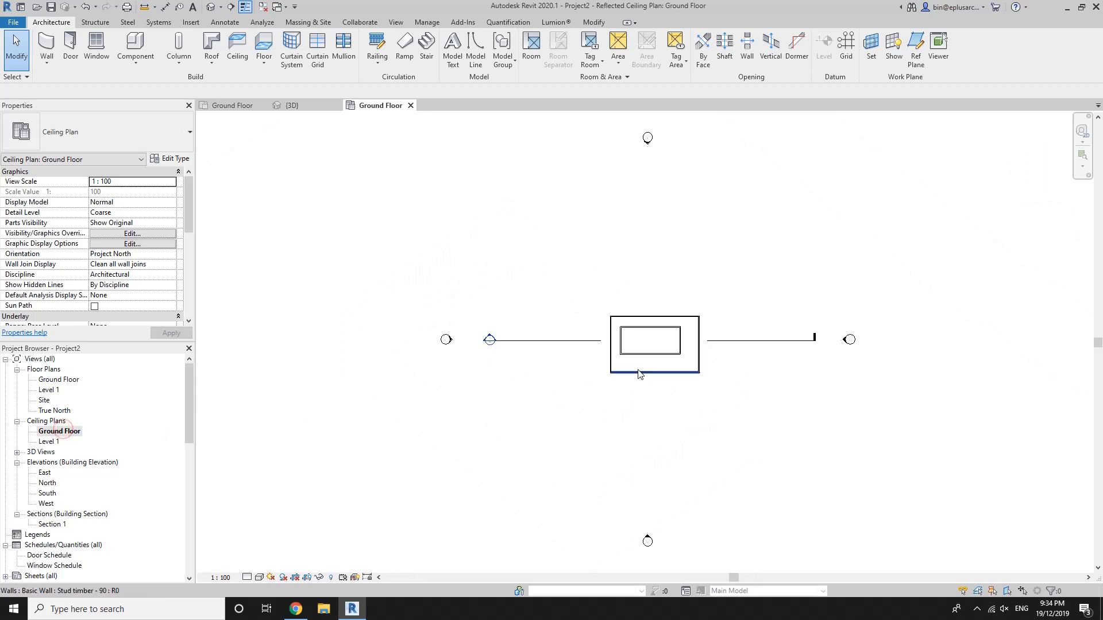
{"action": "scroll", "coordinate": [411, 413], "scroll_direction": "up", "scroll_amount": 4}
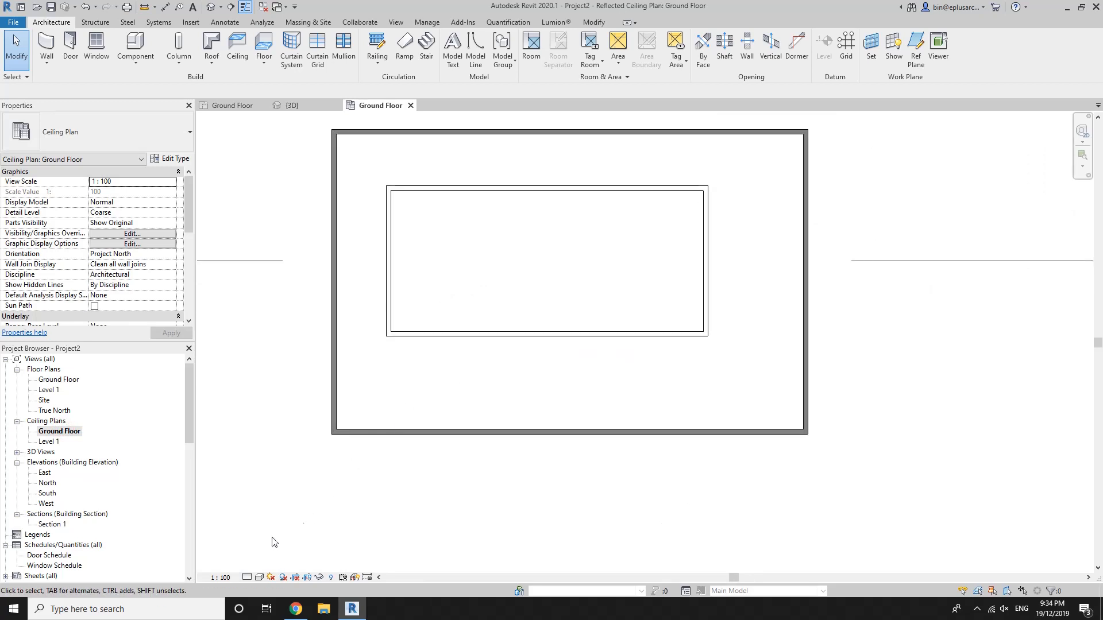
{"action": "left_click", "coordinate": [248, 578]}
{"action": "left_click", "coordinate": [257, 482]}
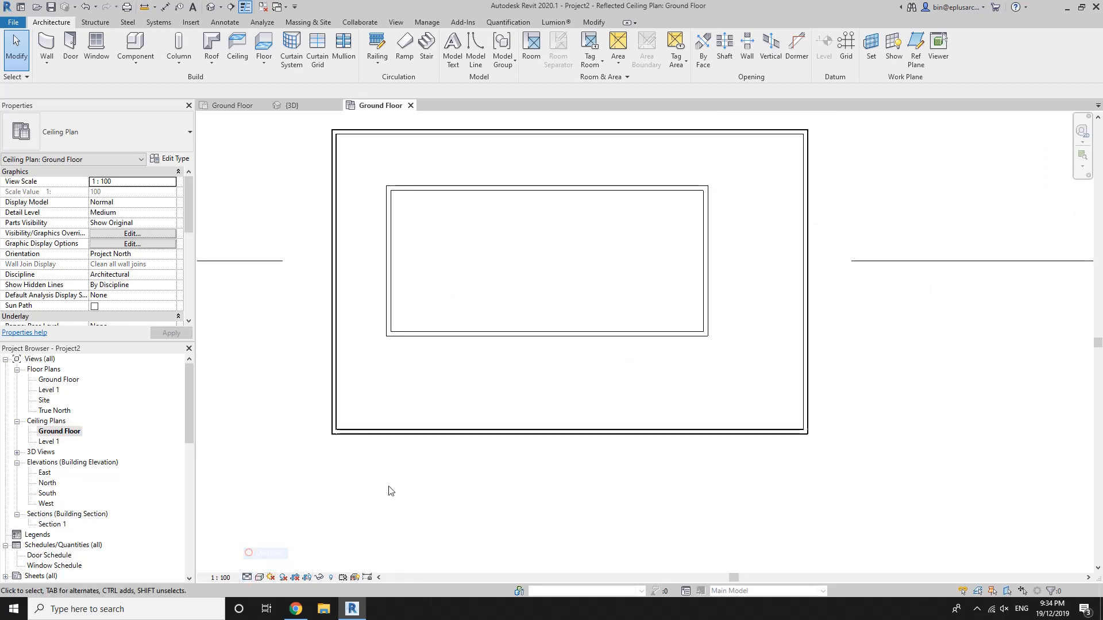
Check the constraints and orientation of the inner and outer walls in the Ground Floor ceiling plan.
{"action": "middle_click_drag", "start_coordinate": [387, 487], "coordinate": [382, 506]}
{"action": "left_click", "coordinate": [437, 355]}
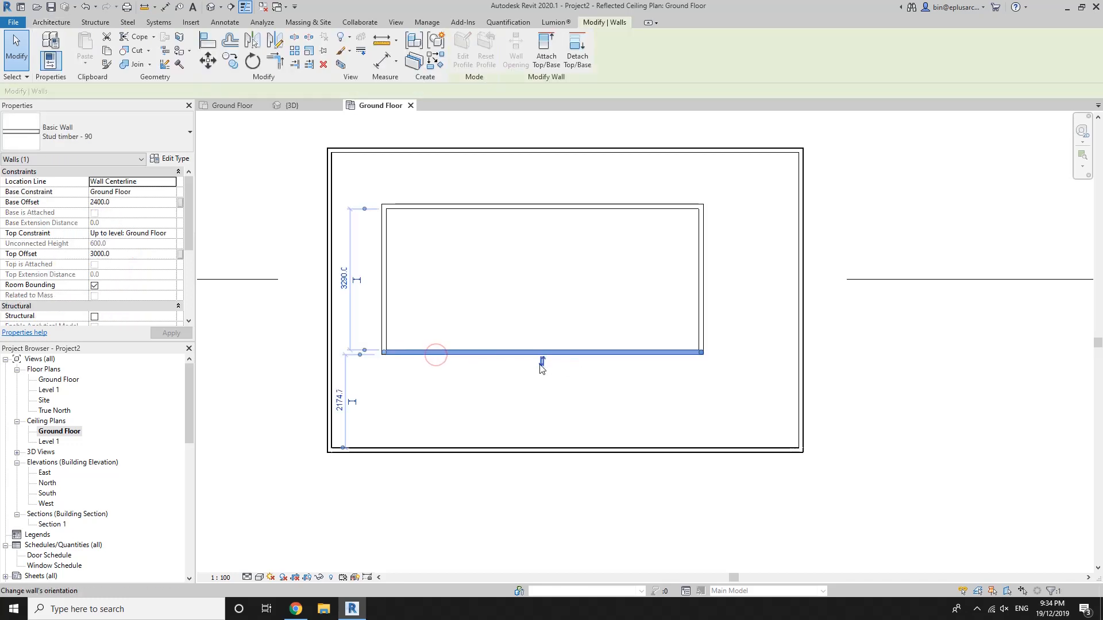
{"action": "left_click", "coordinate": [555, 454]}
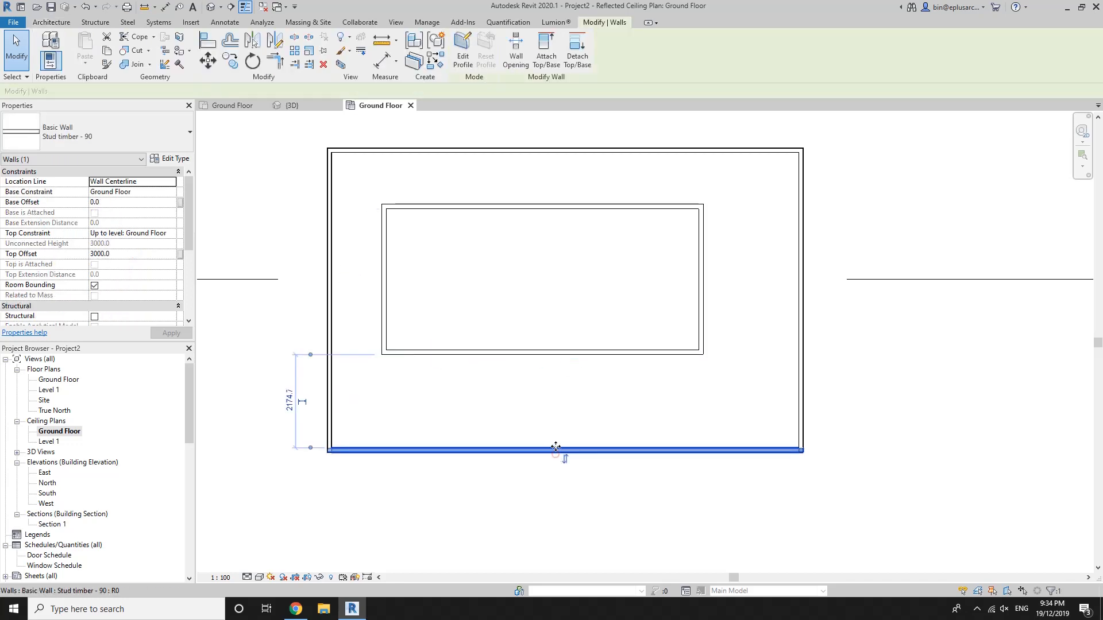
{"action": "left_click", "coordinate": [560, 355]}
{"action": "key", "text": "Tab"}
{"action": "left_click", "coordinate": [560, 355]}
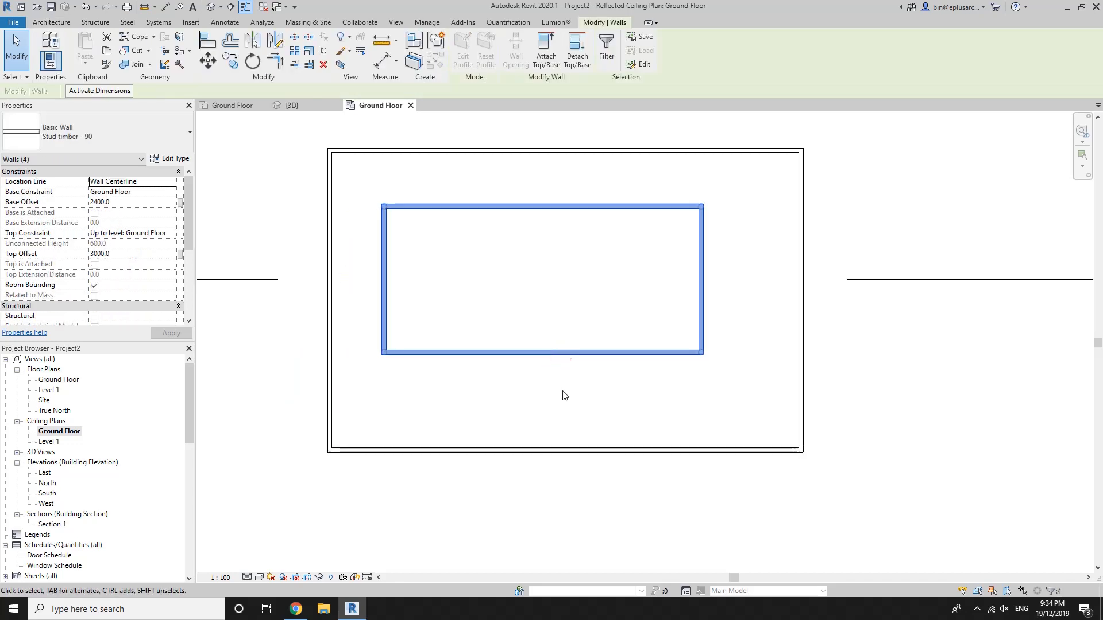
{"action": "left_click", "coordinate": [563, 392]}
{"action": "left_click", "coordinate": [571, 353]}
{"action": "left_click", "coordinate": [544, 361]}
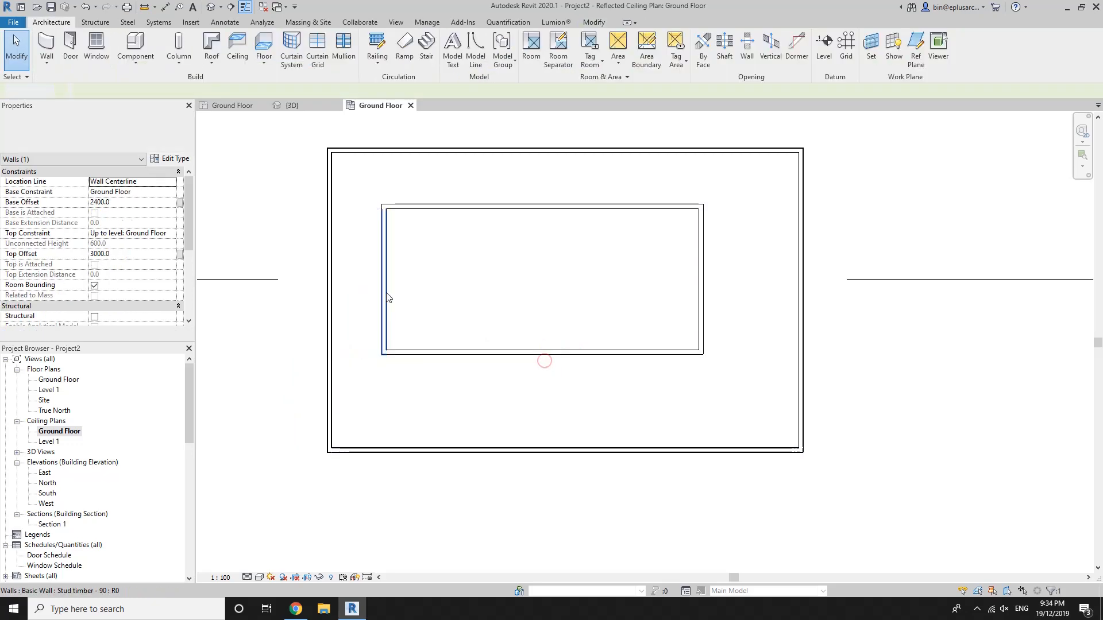
{"action": "left_click", "coordinate": [388, 296]}
{"action": "left_click", "coordinate": [374, 283]}
{"action": "left_click", "coordinate": [532, 205]}
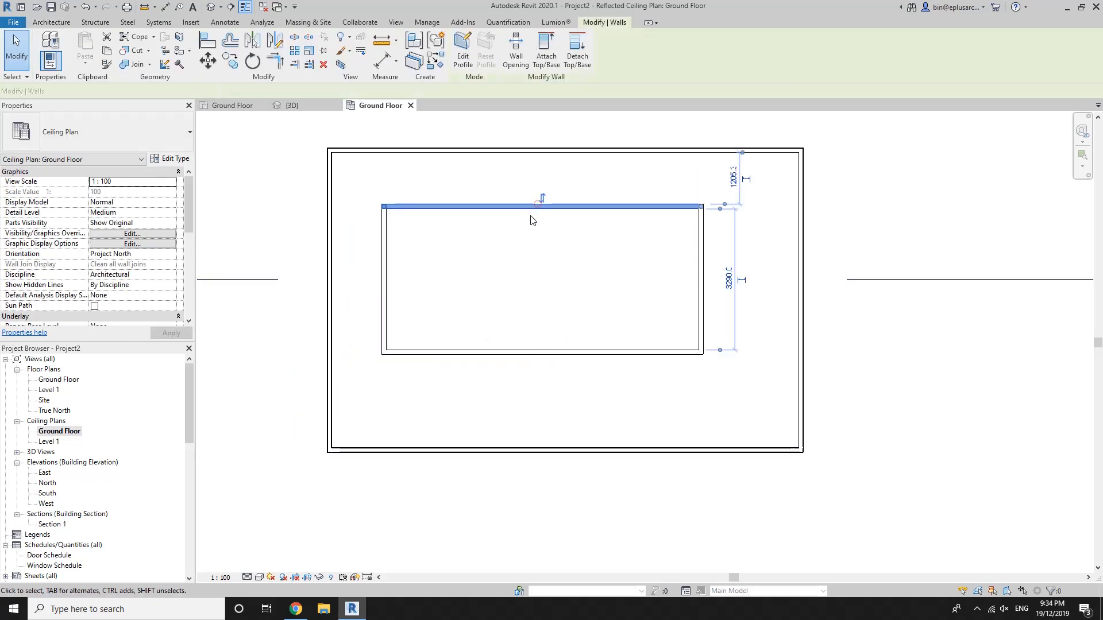
{"action": "left_click", "coordinate": [566, 198]}
{"action": "left_click", "coordinate": [704, 277]}
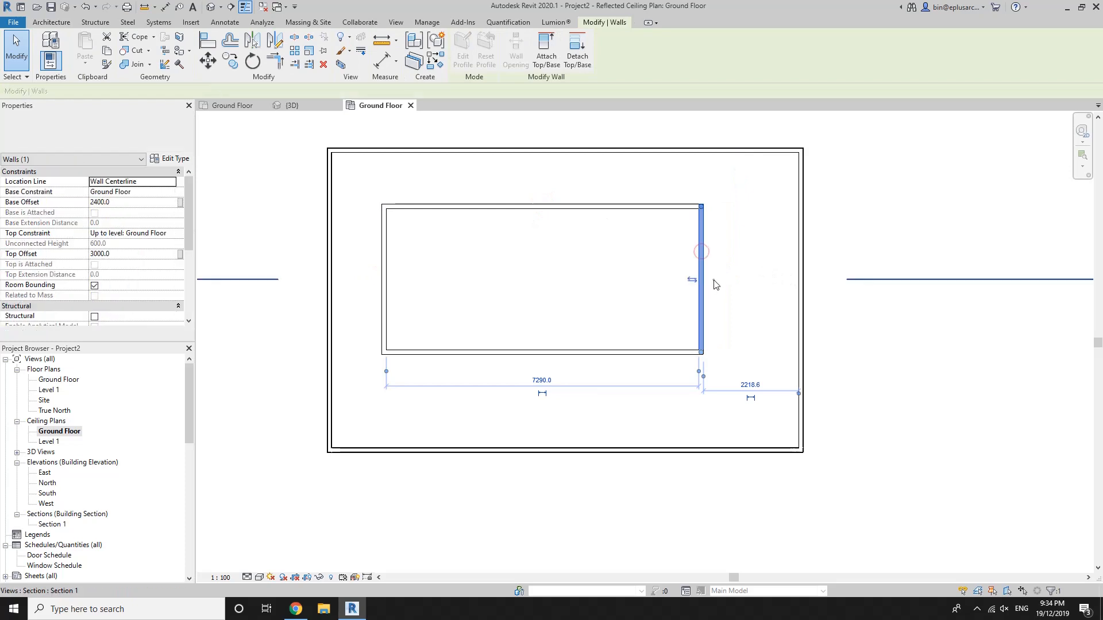
{"action": "left_click", "coordinate": [714, 280]}
{"action": "middle_click_drag", "start_coordinate": [505, 266], "coordinate": [519, 298]}
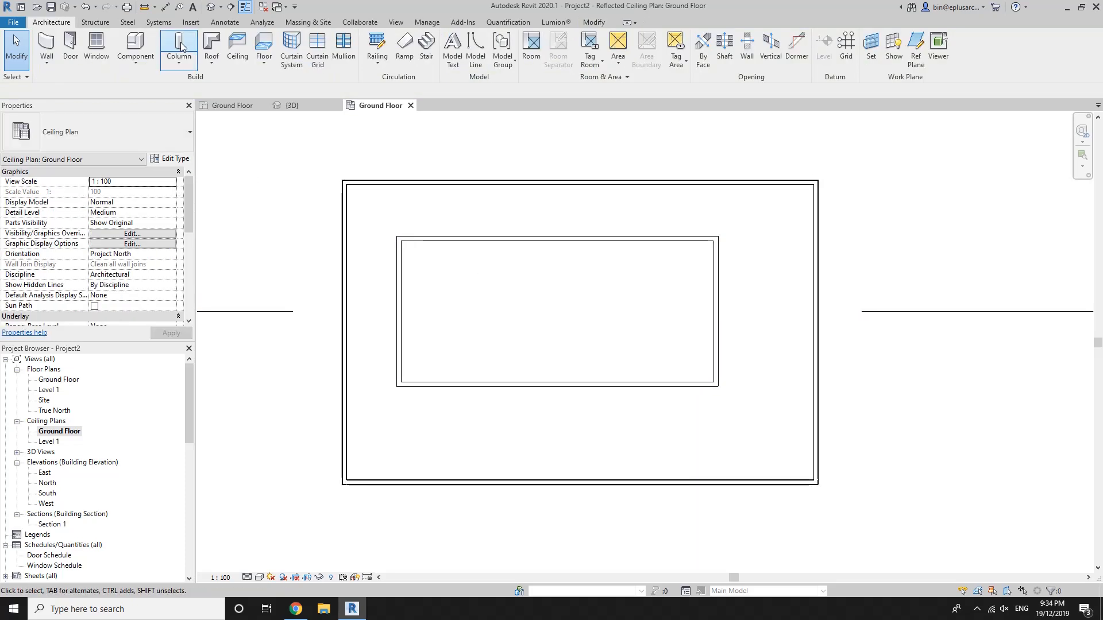
In the 3D view, sketch a Plain compound ceiling by picking the inner and outer wall chains as its boundary.
{"action": "left_click", "coordinate": [211, 7]}
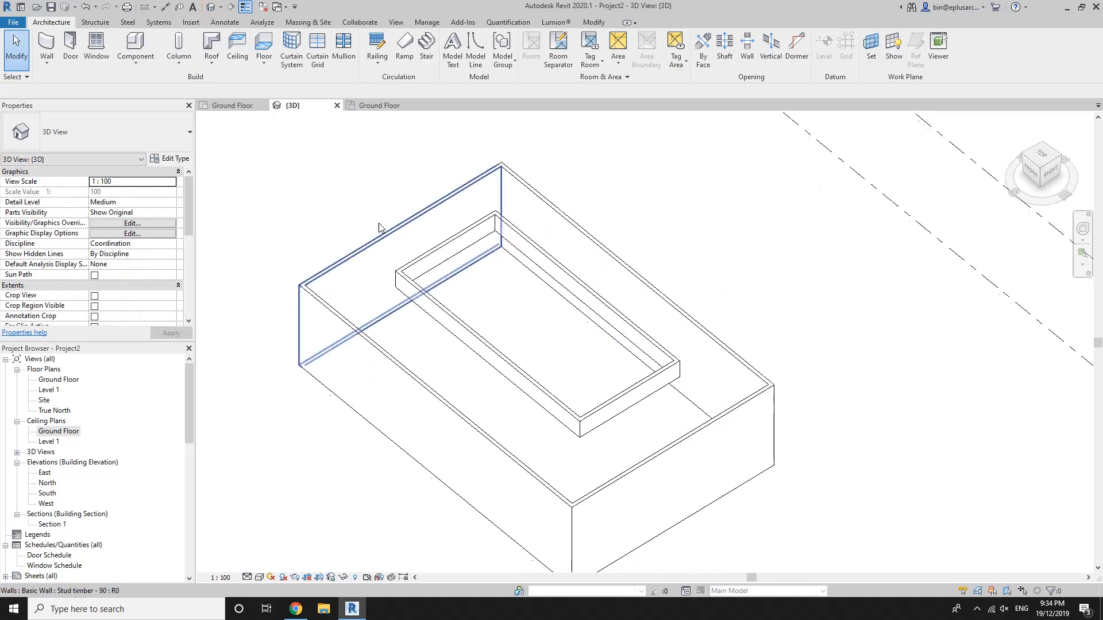
{"action": "left_click", "coordinate": [235, 58]}
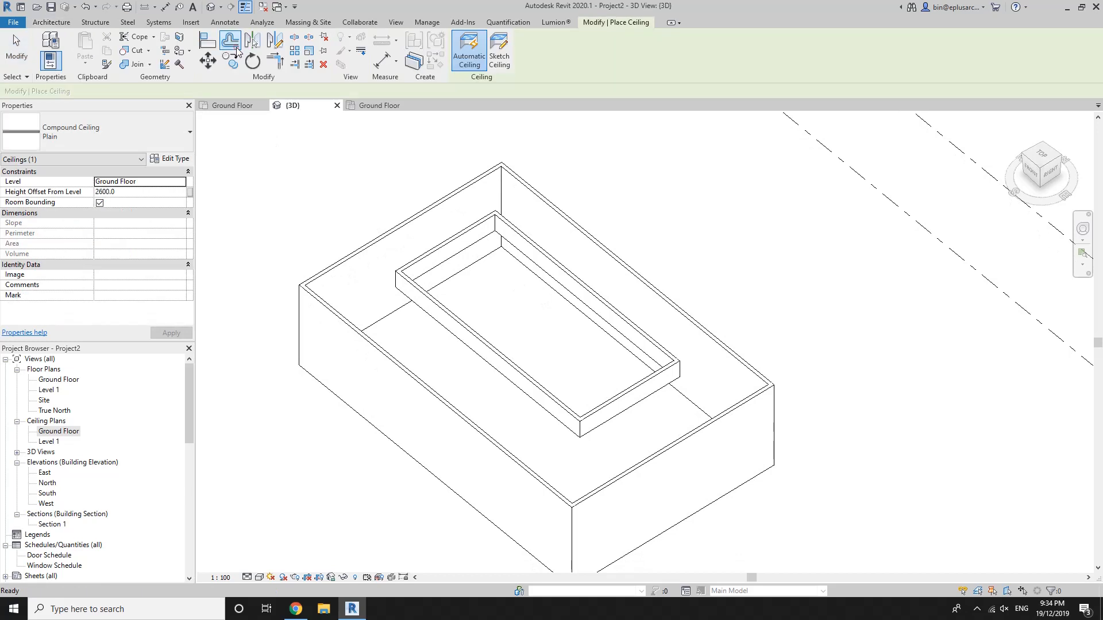
{"action": "left_click", "coordinate": [508, 61]}
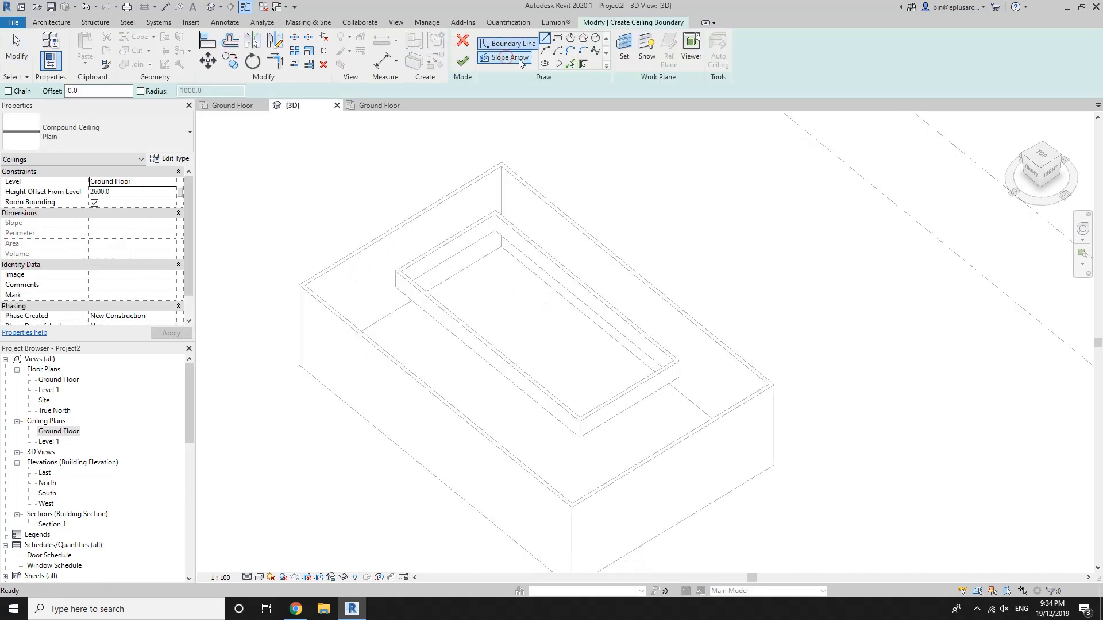
{"action": "left_click", "coordinate": [583, 65]}
{"action": "key", "text": "Tab"}
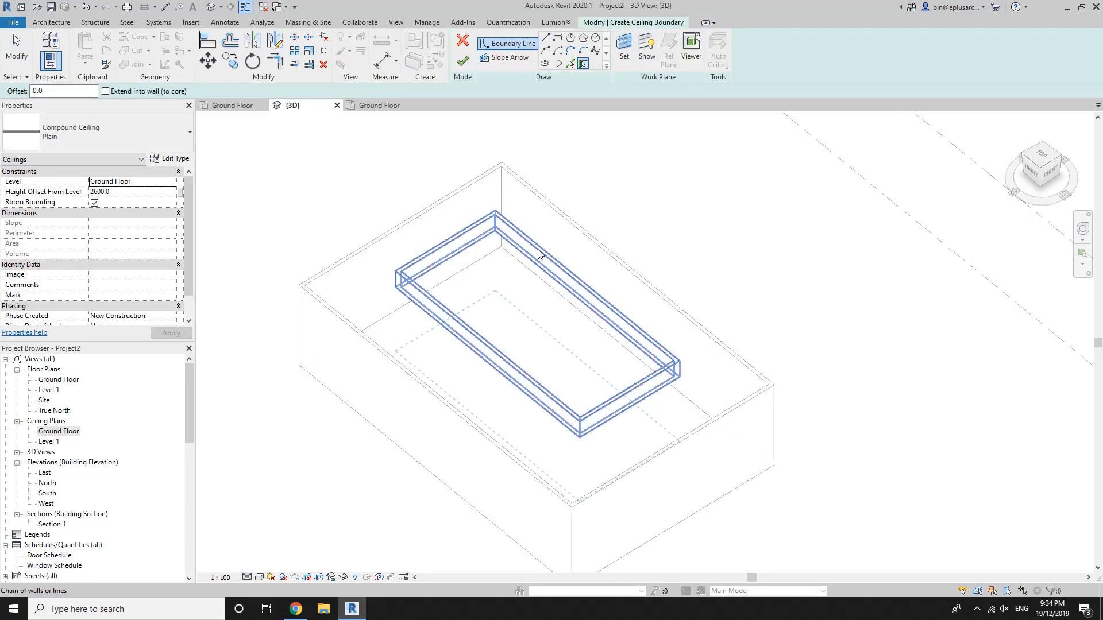
{"action": "left_click", "coordinate": [538, 253]}
{"action": "key", "text": "Tab"}
{"action": "left_click", "coordinate": [585, 241]}
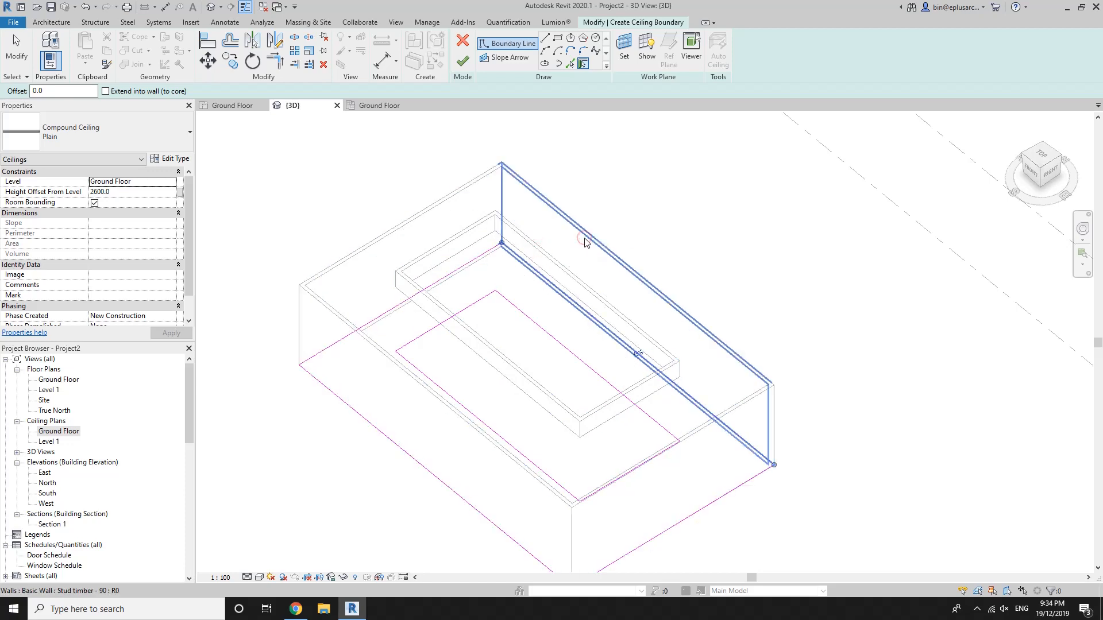
Flip both boundary loops to the inside faces of their walls and finish the ceiling.
{"action": "key", "text": "Escape"}
{"action": "key", "text": "Escape"}
{"action": "left_click", "coordinate": [582, 363]}
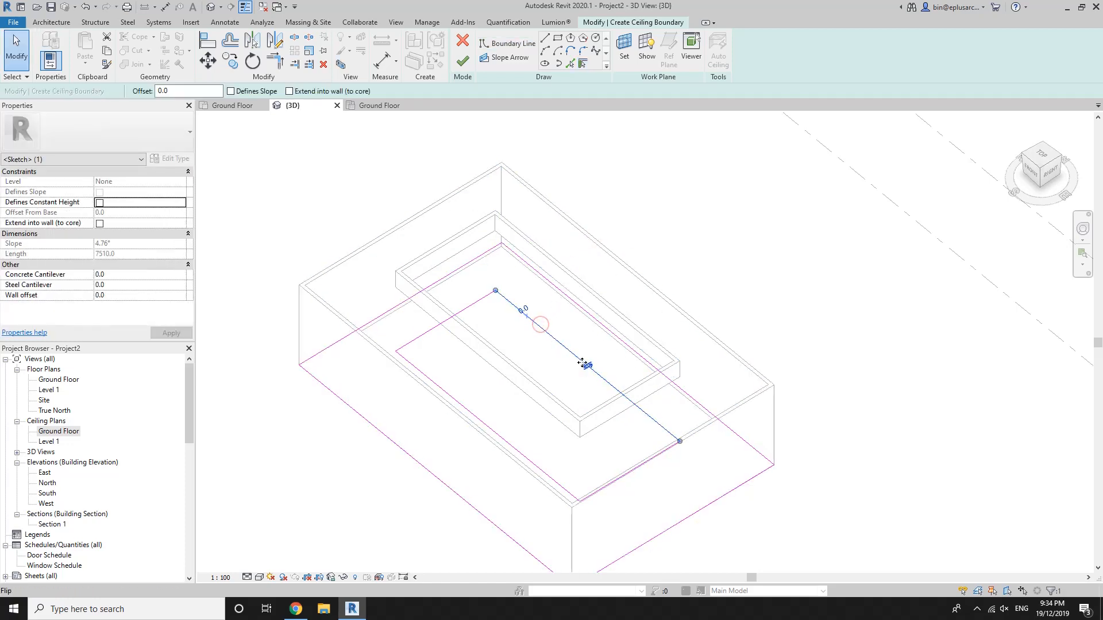
{"action": "left_click_drag", "start_coordinate": [582, 363], "coordinate": [636, 351]}
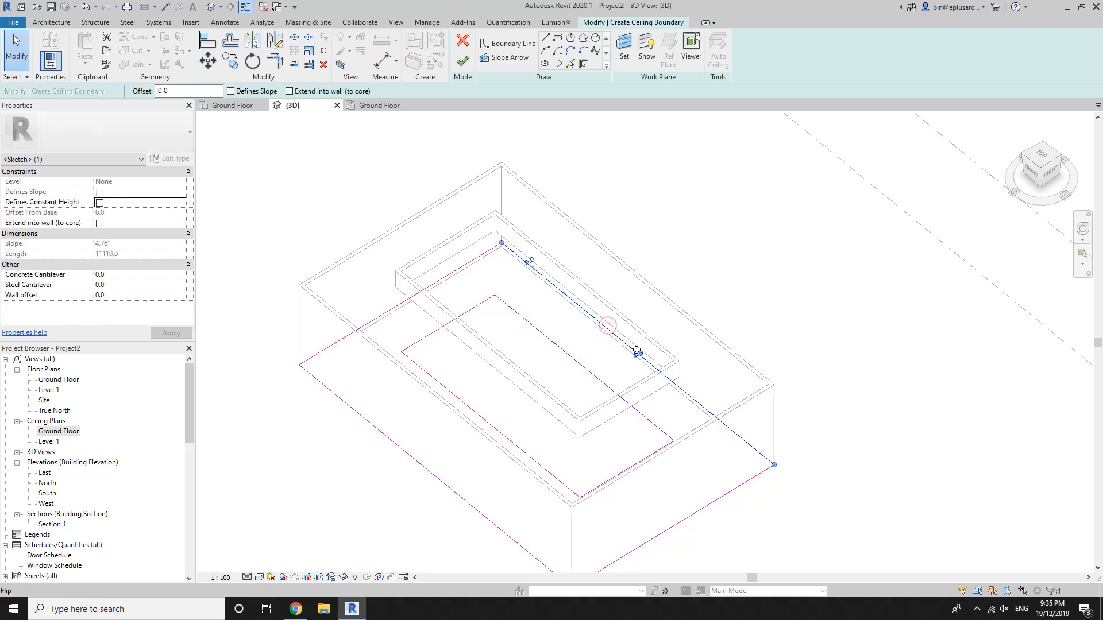
{"action": "middle_click_drag", "start_coordinate": [713, 239], "coordinate": [699, 195]}
{"action": "left_click", "coordinate": [651, 185]}
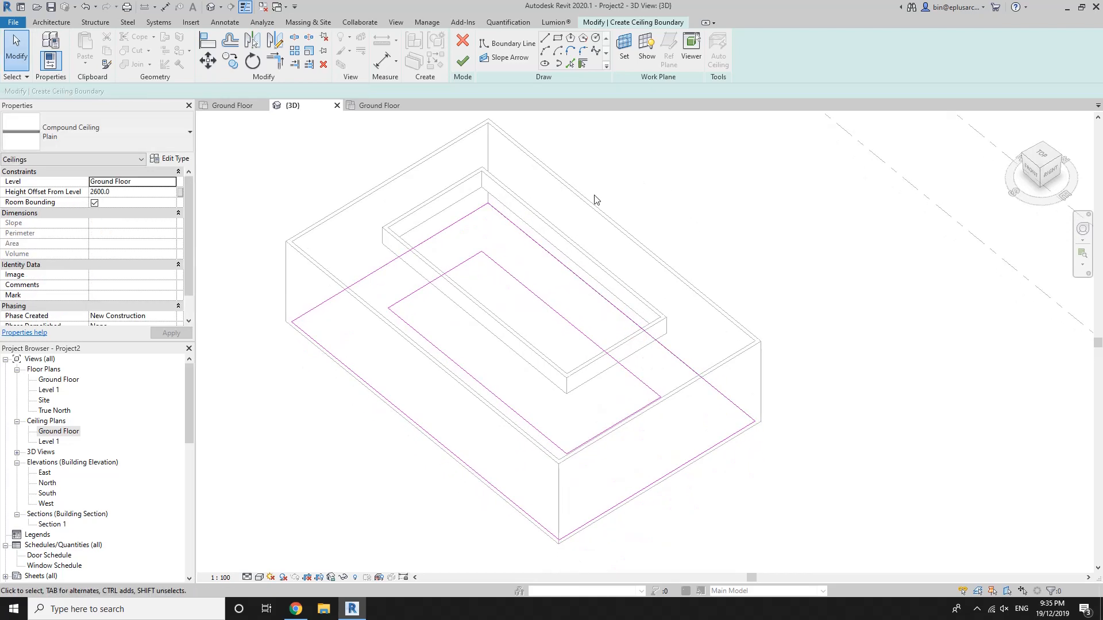
{"action": "left_click", "coordinate": [463, 60]}
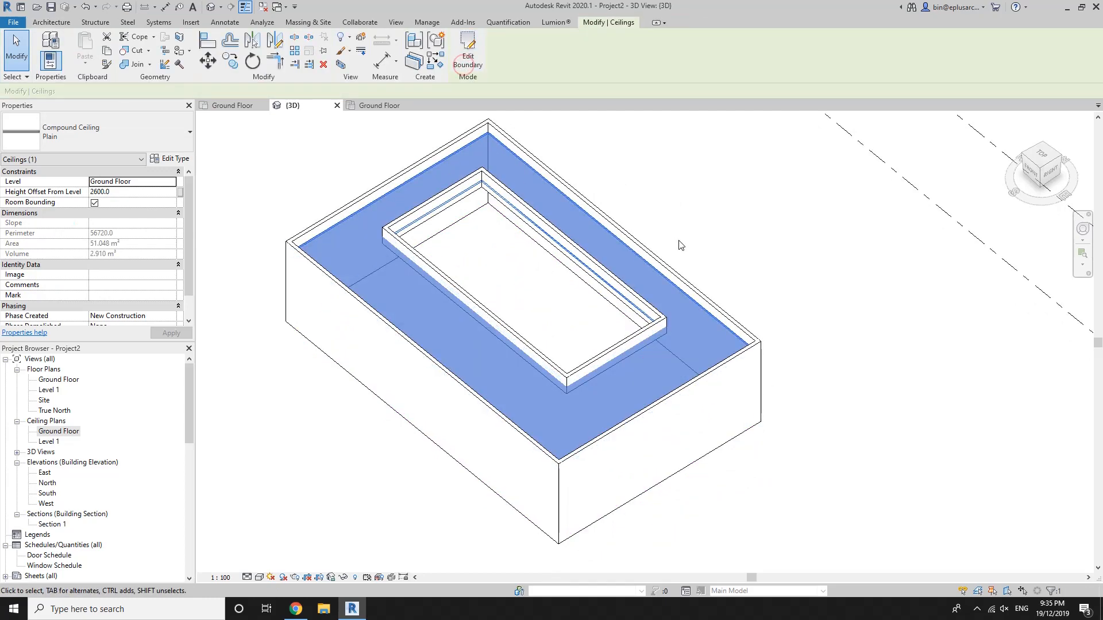
{"action": "key", "text": "Escape"}
Set the ring-shaped ceiling's Height Offset From Level to 2400.
{"action": "middle_click_drag", "start_coordinate": [572, 340], "coordinate": [596, 305], "text": "shift"}
{"action": "left_click", "coordinate": [422, 307]}
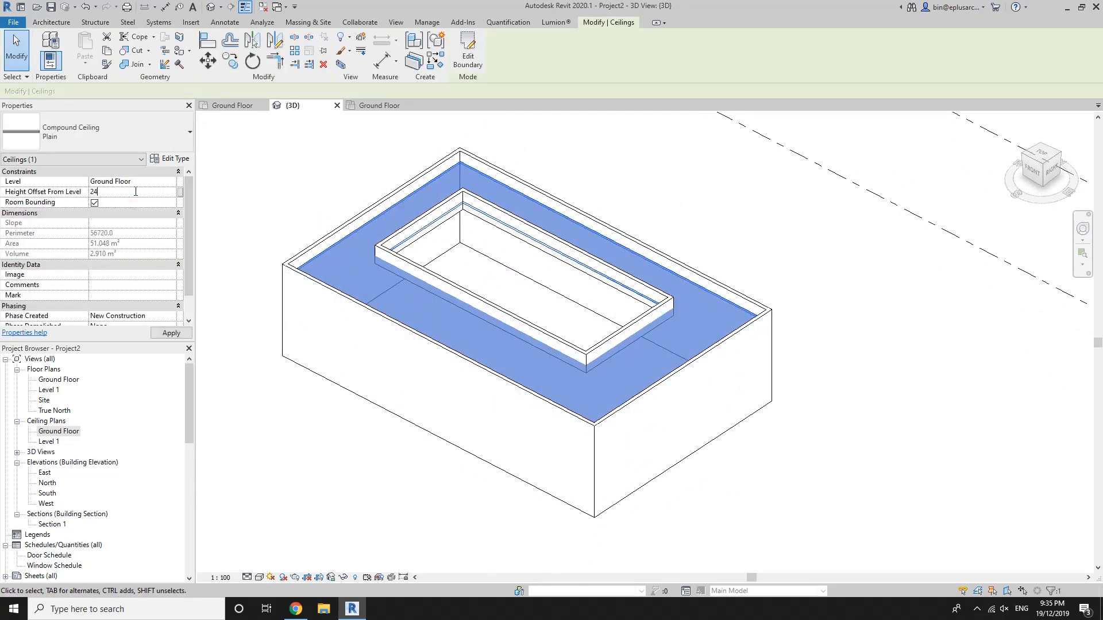
{"action": "middle_click_drag", "start_coordinate": [668, 200], "coordinate": [672, 241], "text": "shift"}
{"action": "left_click", "coordinate": [675, 241]}
{"action": "left_click", "coordinate": [437, 317]}
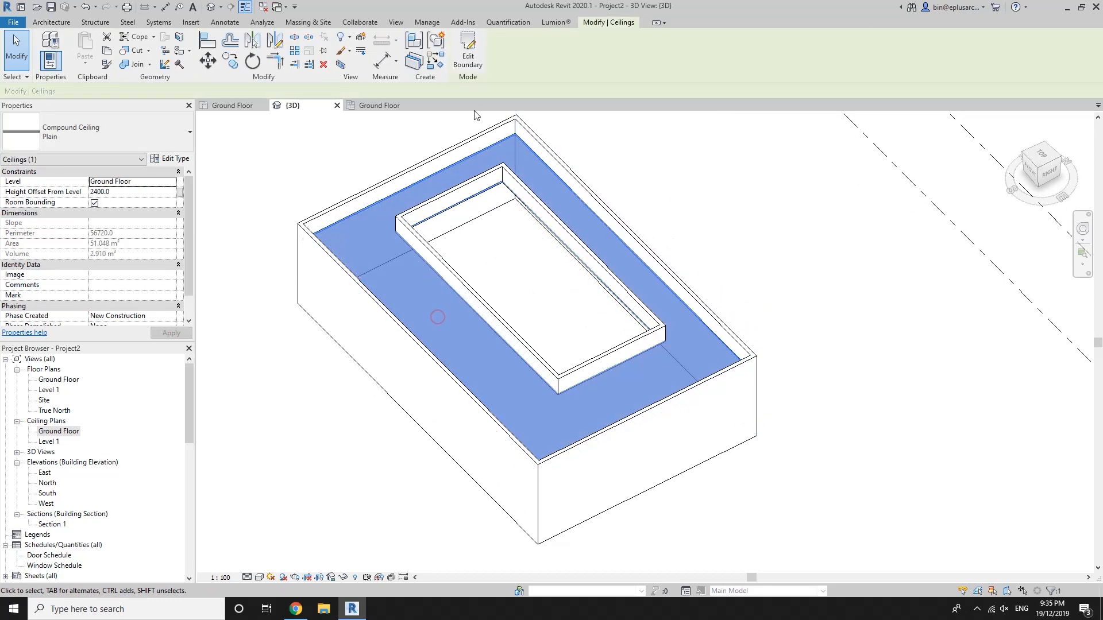
Begin sketching a second Plain compound ceiling, picking the chain of raised inner walls as its boundary.
{"action": "left_click", "coordinate": [468, 47]}
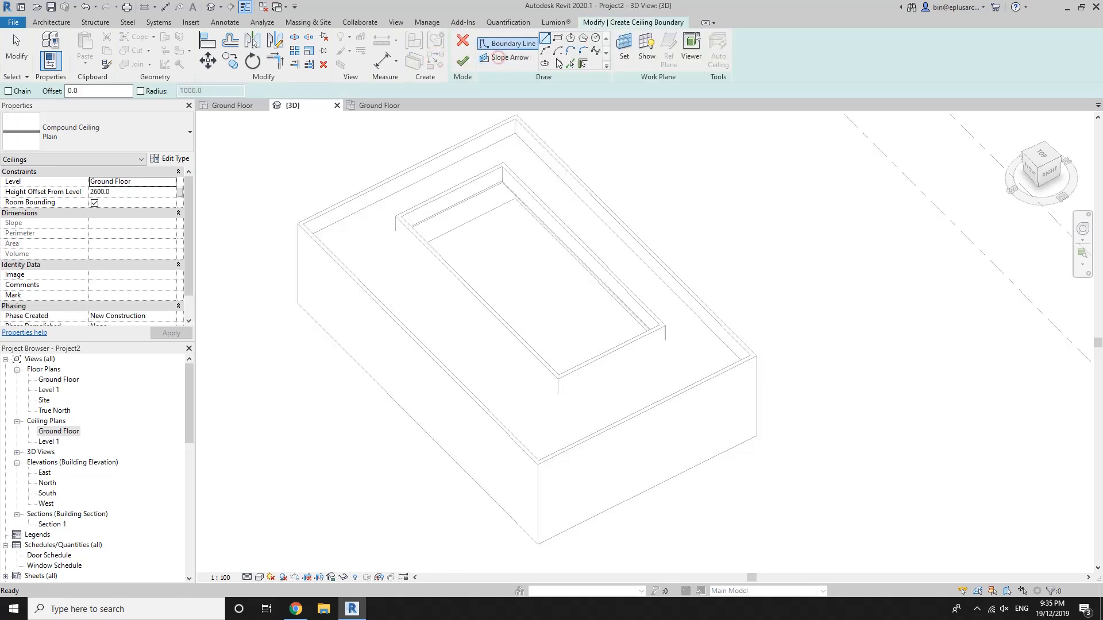
{"action": "left_click", "coordinate": [583, 64]}
{"action": "key", "text": "Tab"}
{"action": "left_click", "coordinate": [546, 217]}
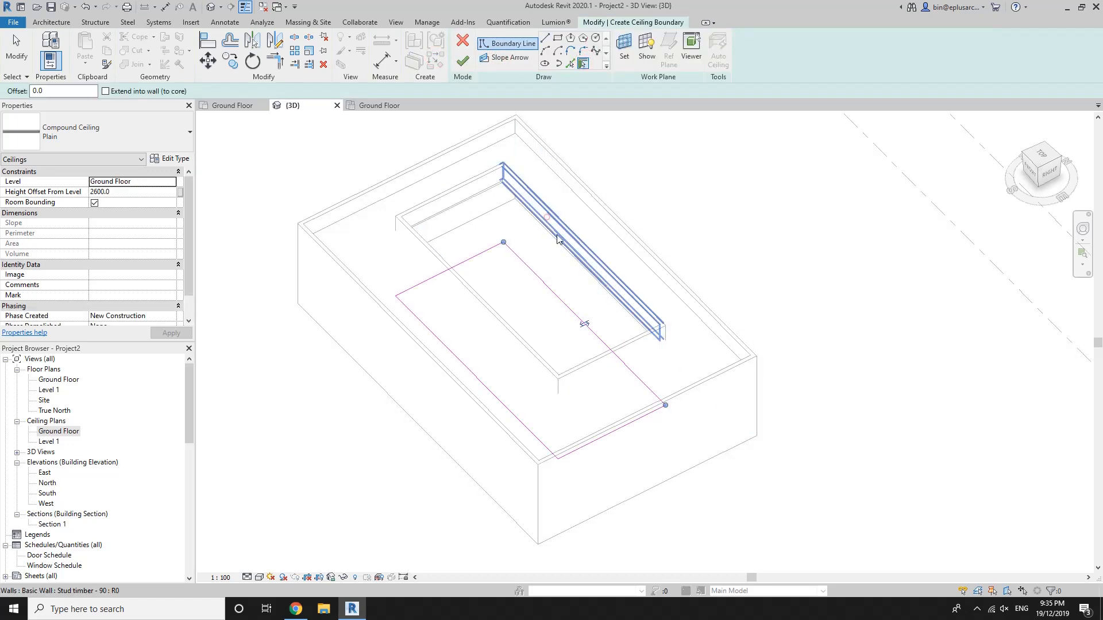
Flip the second ceiling's boundary loop to the inside faces of the raised inner walls.
{"action": "key", "text": "Escape"}
{"action": "left_click", "coordinate": [574, 312]}
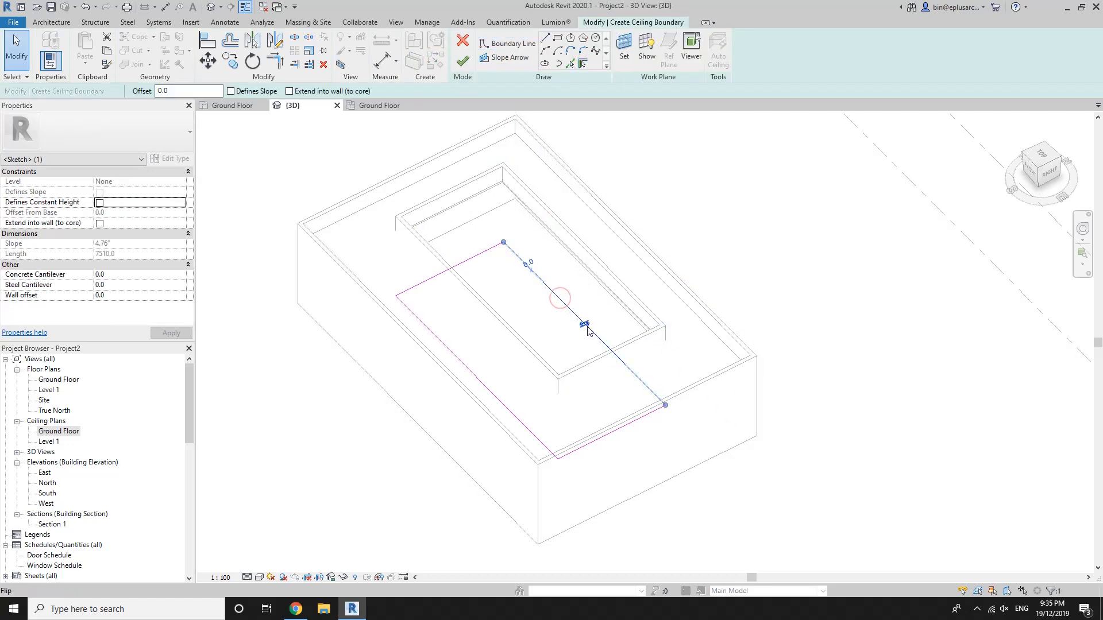
{"action": "left_click_drag", "start_coordinate": [587, 328], "coordinate": [584, 329]}
{"action": "left_click", "coordinate": [582, 327]}
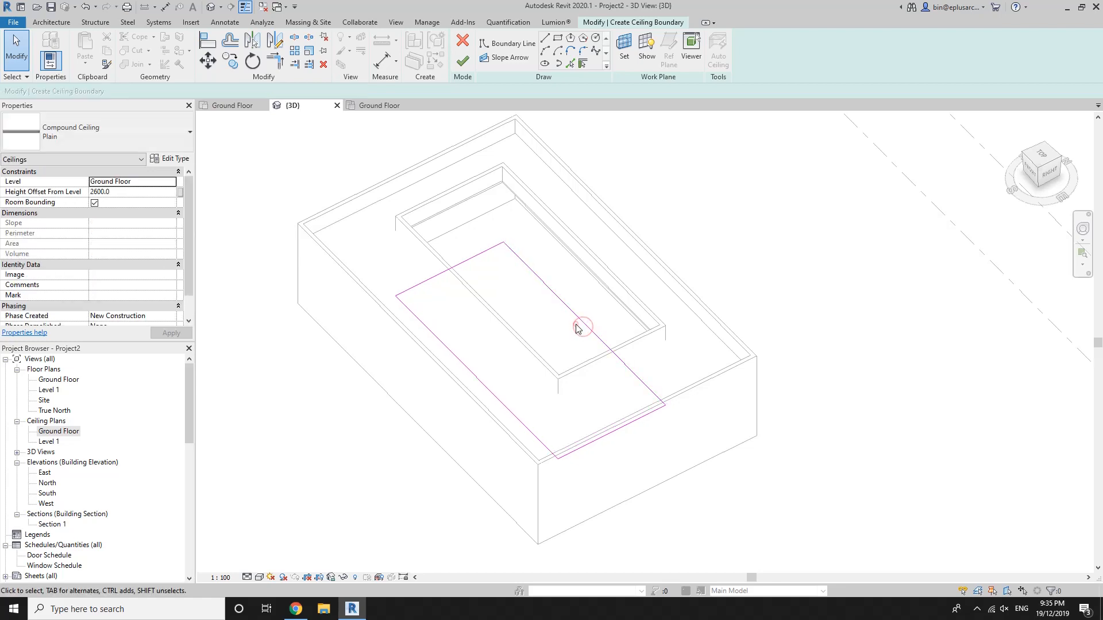
{"action": "left_click", "coordinate": [582, 324]}
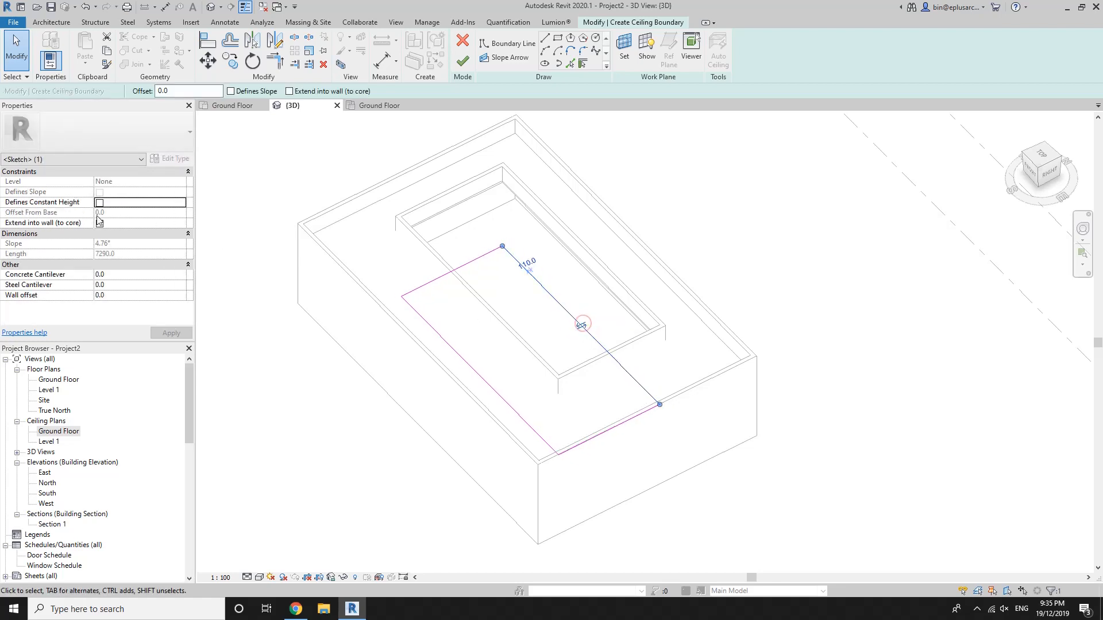
{"action": "key", "text": "Escape"}
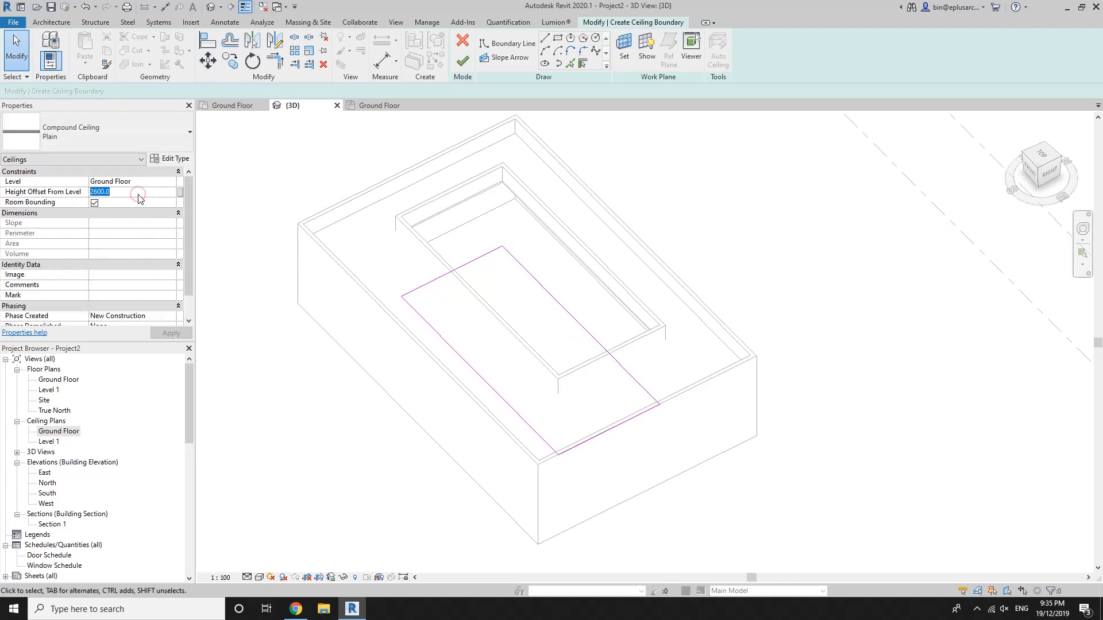
Set the second ceiling's Height Offset From Level to 3000 and finish its sketch.
{"action": "left_click", "coordinate": [139, 195]}
{"action": "type", "text": "3000"}
{"action": "left_click", "coordinate": [463, 64]}
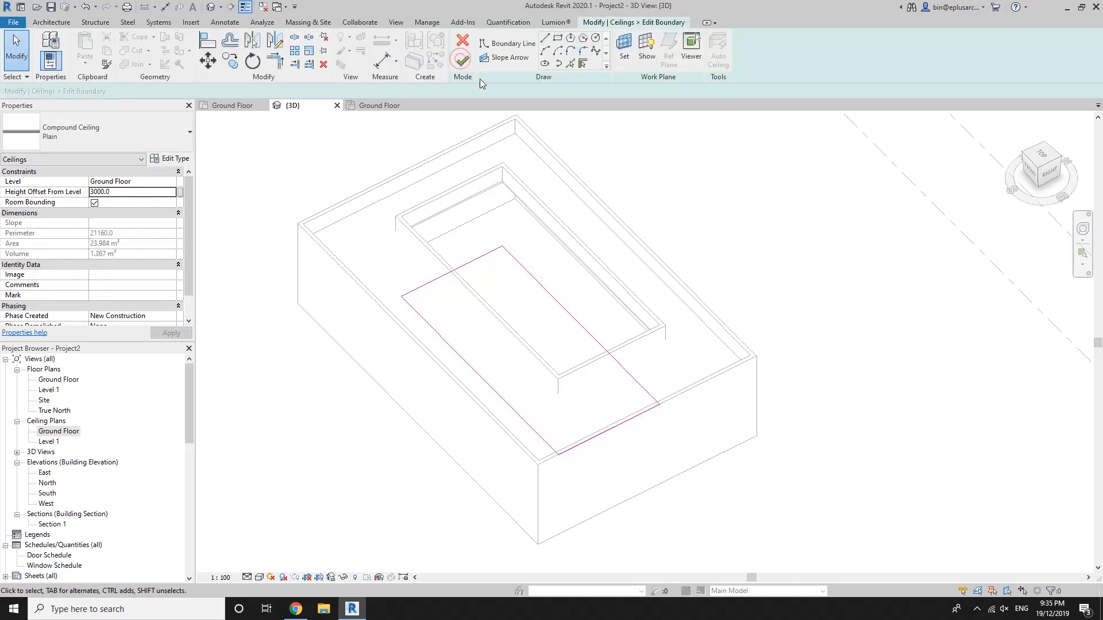
{"action": "middle_click_drag", "start_coordinate": [611, 232], "coordinate": [592, 183]}
{"action": "key", "text": "Escape"}
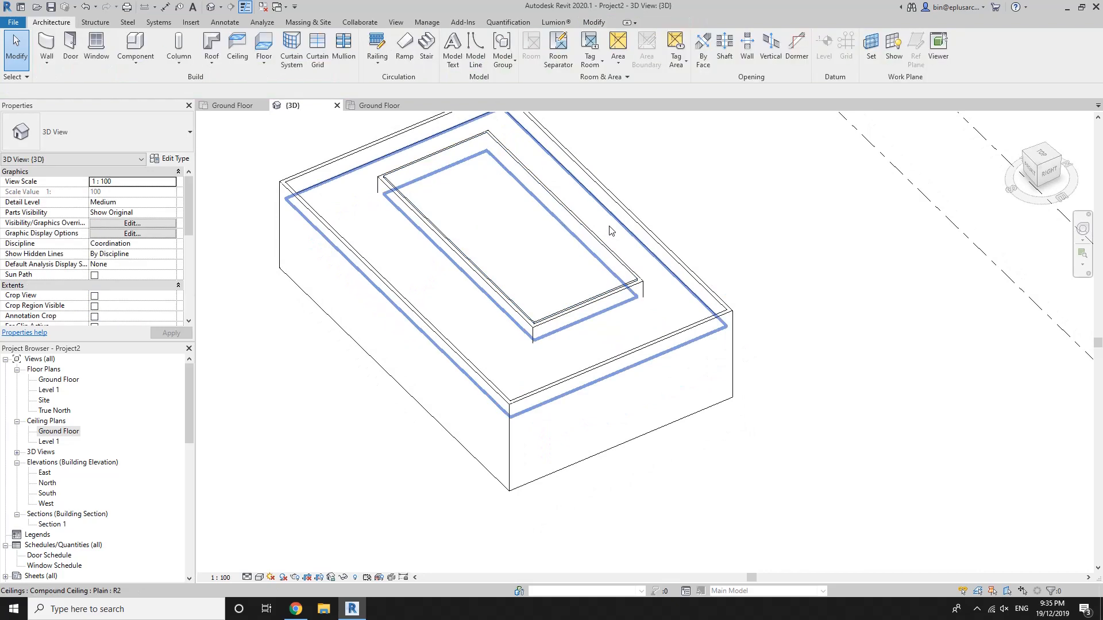
Fit a section box around the short outer wall and stretch it inward to cut through the room and both ceilings.
{"action": "scroll", "coordinate": [611, 230], "scroll_direction": "down", "scroll_amount": 1}
{"action": "middle_click_drag", "start_coordinate": [680, 293], "coordinate": [664, 405], "text": "shift"}
{"action": "left_click", "coordinate": [626, 393]}
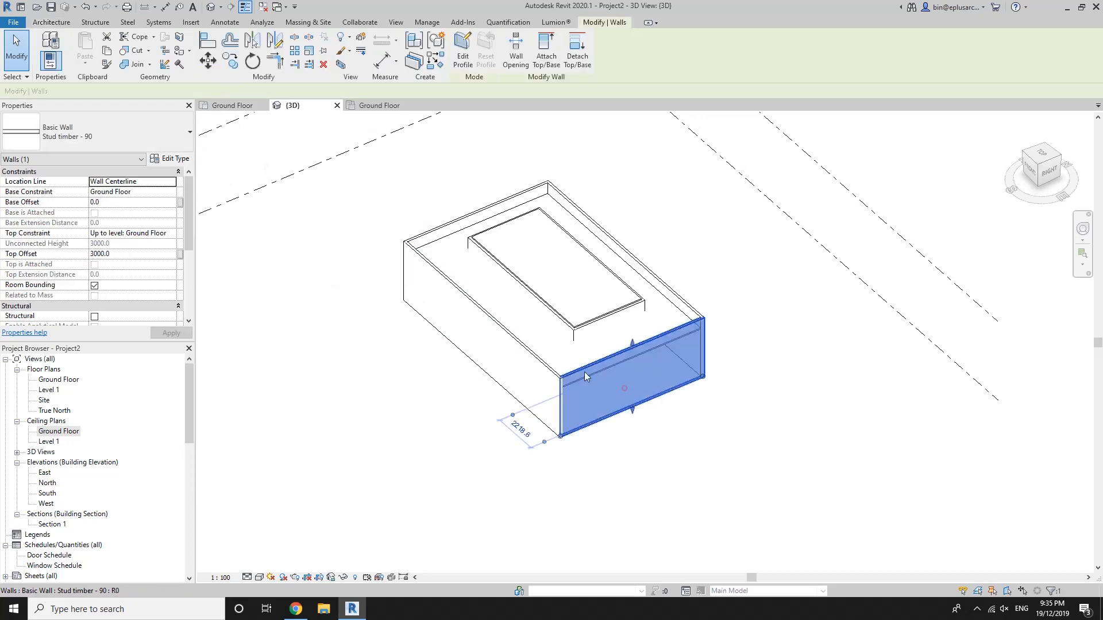
{"action": "left_click", "coordinate": [342, 64]}
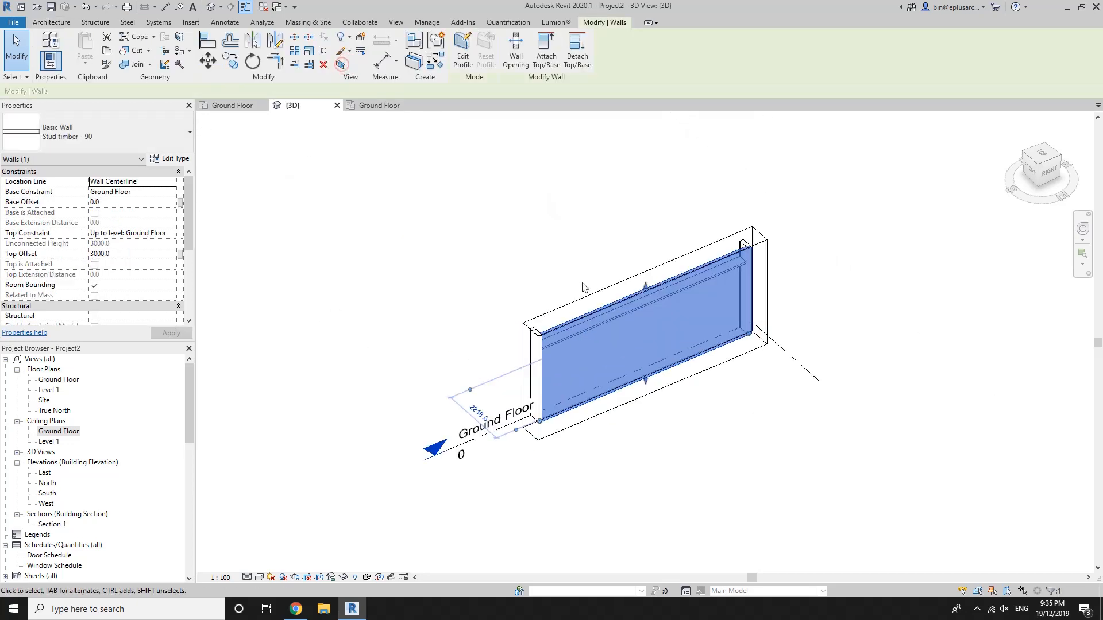
{"action": "left_click", "coordinate": [599, 291]}
{"action": "left_click_drag", "start_coordinate": [583, 285], "coordinate": [529, 255]}
{"action": "left_click", "coordinate": [606, 285]}
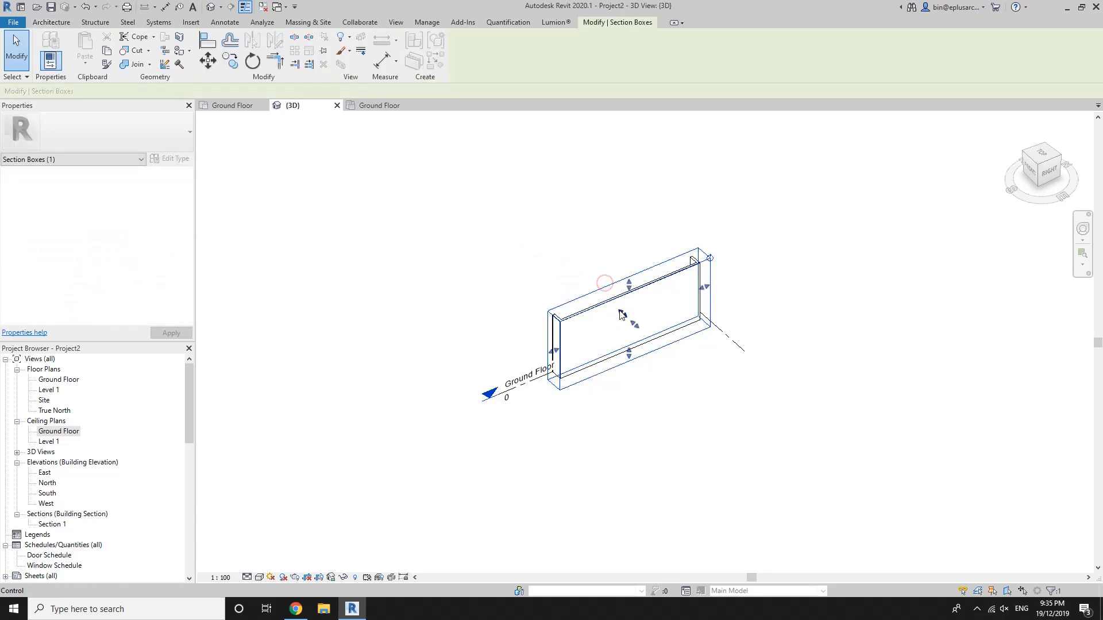
{"action": "left_click_drag", "start_coordinate": [621, 312], "coordinate": [556, 257]}
Examine the cut junctions where the lower and upper ceilings meet the raised inner walls.
{"action": "middle_click_drag", "start_coordinate": [517, 302], "coordinate": [810, 207], "text": "shift"}
{"action": "scroll", "coordinate": [561, 313], "scroll_direction": "up", "scroll_amount": 3}
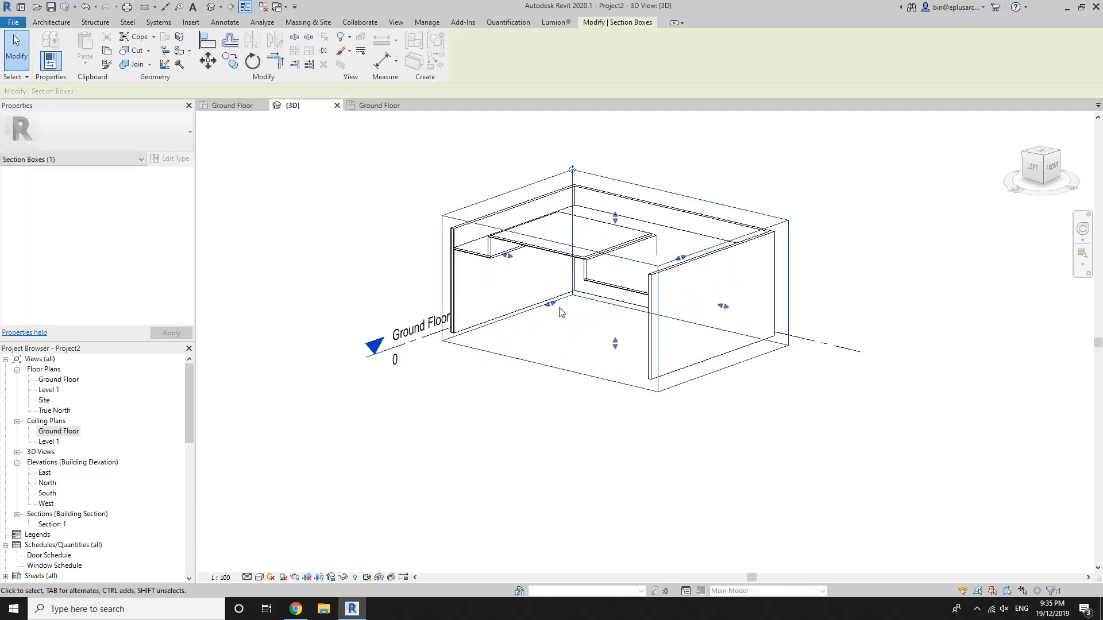
{"action": "middle_click_drag", "start_coordinate": [561, 313], "coordinate": [963, 265], "text": "shift"}
{"action": "key", "text": "Escape"}
{"action": "scroll", "coordinate": [714, 253], "scroll_direction": "up", "scroll_amount": 6}
{"action": "scroll", "coordinate": [884, 252], "scroll_direction": "down", "scroll_amount": 2}
{"action": "mouse_move", "coordinate": [513, 264]}
{"action": "middle_mouse_down"}
{"action": "mouse_move", "coordinate": [592, 266]}
{"action": "mouse_move", "coordinate": [511, 257]}
{"action": "middle_mouse_up"}
{"action": "scroll", "coordinate": [469, 234], "scroll_direction": "up", "scroll_amount": 2}
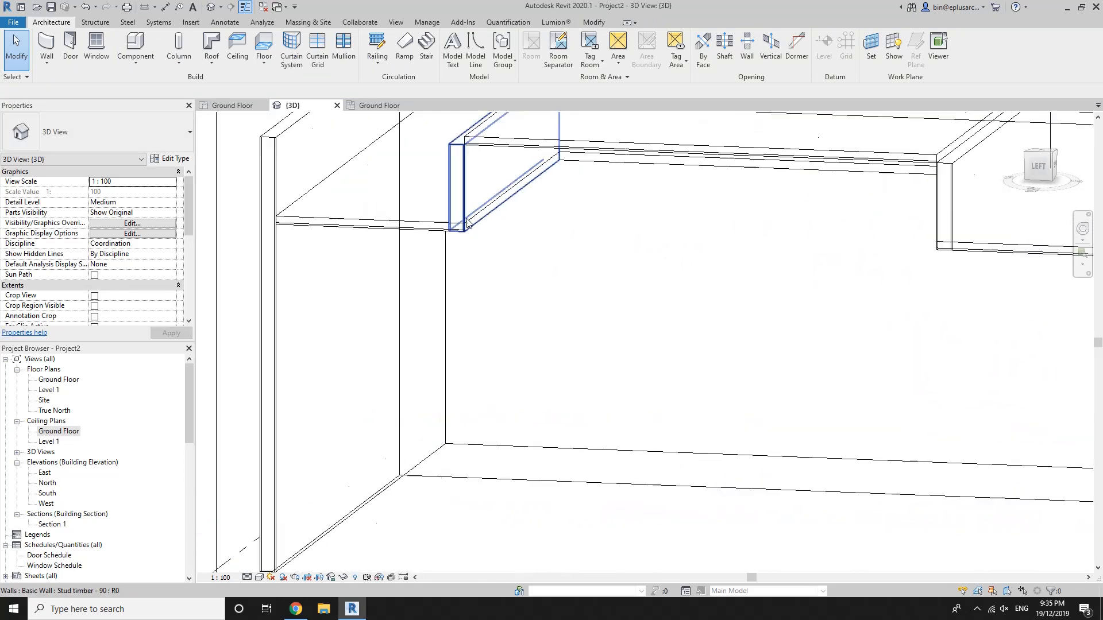
{"action": "scroll", "coordinate": [464, 219], "scroll_direction": "down", "scroll_amount": 2}
{"action": "middle_click_drag", "start_coordinate": [465, 221], "coordinate": [451, 224], "text": "shift"}
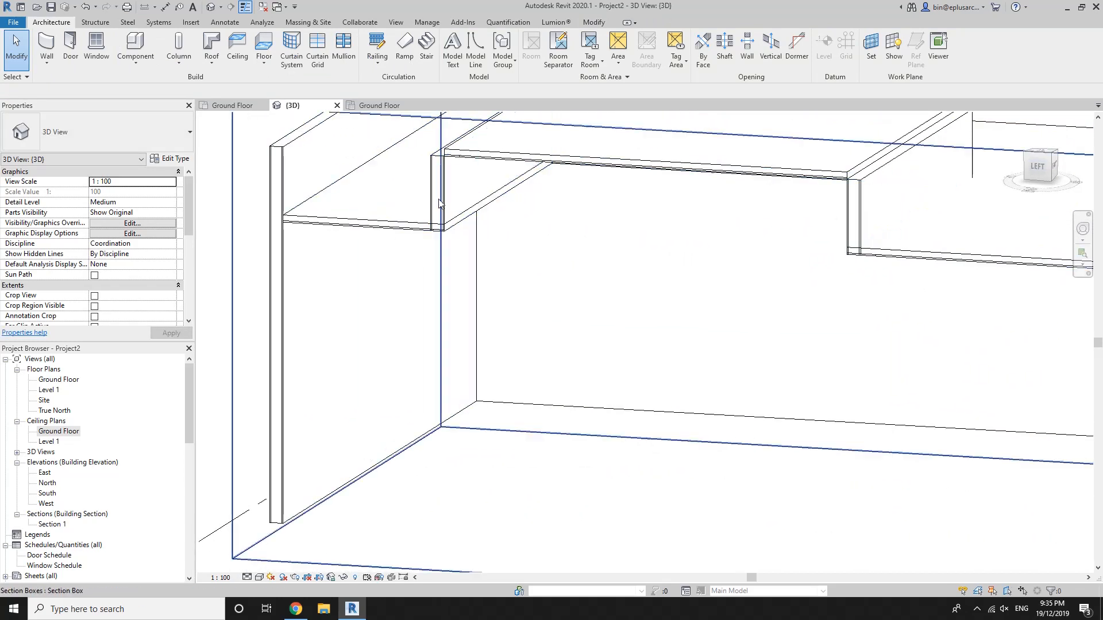
Join the lower ceiling's geometry with the two long raised inner walls cut by the section box.
{"action": "middle_click_drag", "start_coordinate": [534, 230], "coordinate": [515, 275]}
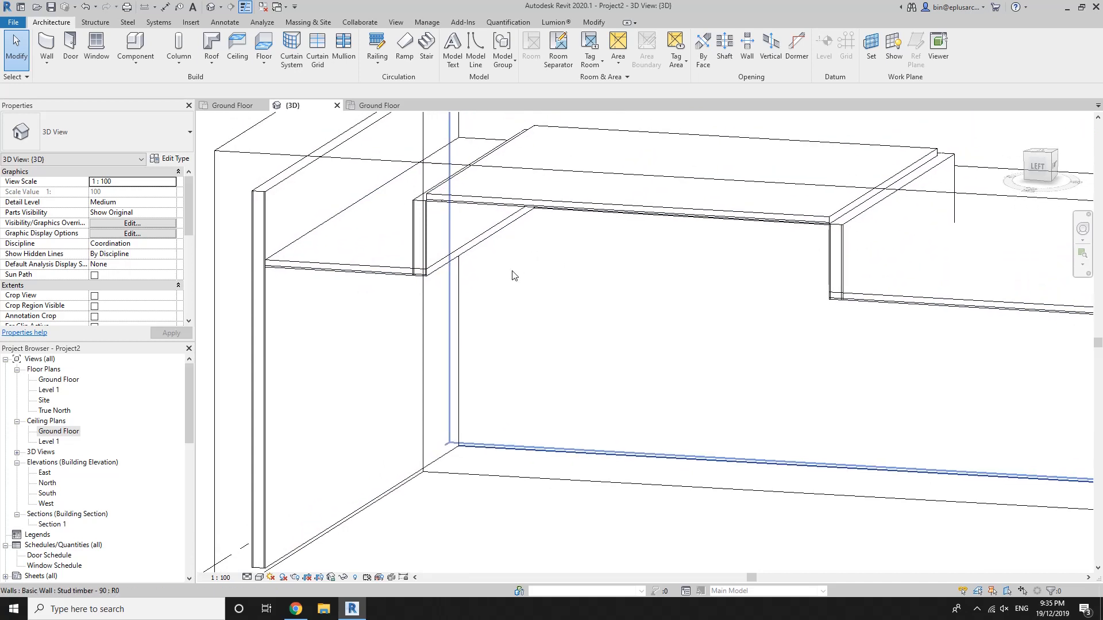
{"action": "scroll", "coordinate": [501, 274], "scroll_direction": "down", "scroll_amount": 1}
{"action": "scroll", "coordinate": [426, 269], "scroll_direction": "up", "scroll_amount": 2}
{"action": "scroll", "coordinate": [425, 269], "scroll_direction": "up", "scroll_amount": 2}
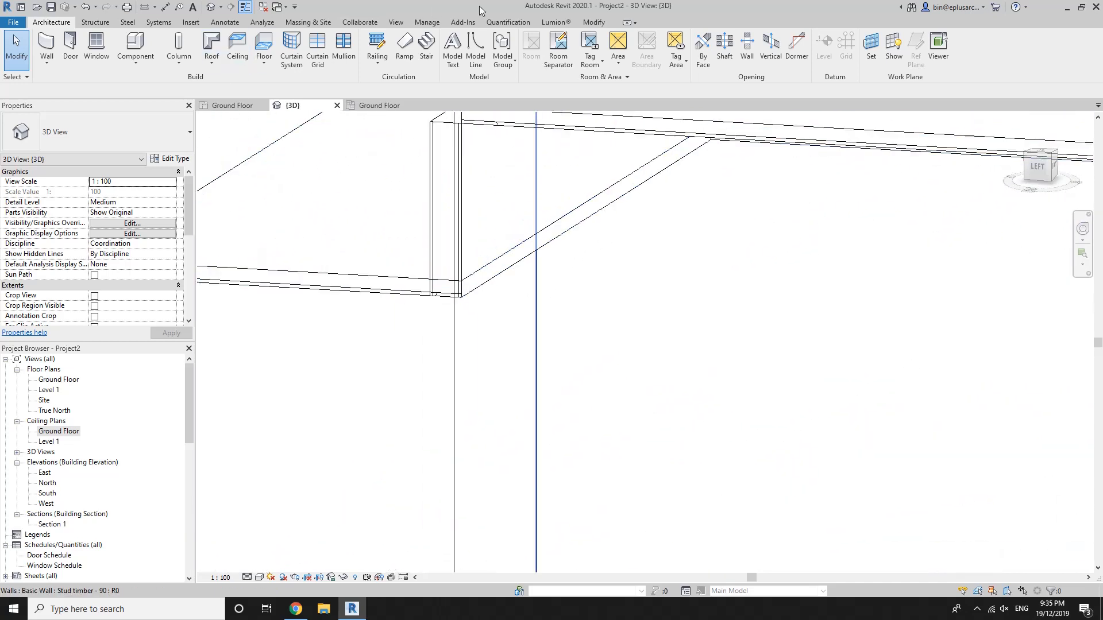
{"action": "left_click", "coordinate": [588, 23]}
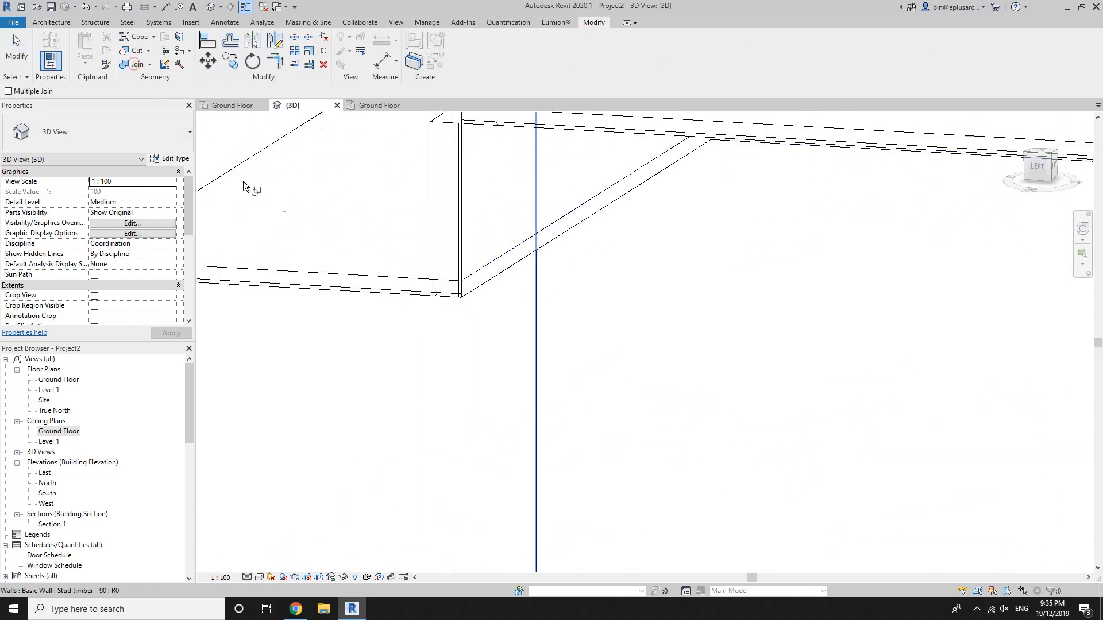
{"action": "left_click", "coordinate": [405, 268]}
{"action": "left_click", "coordinate": [487, 214]}
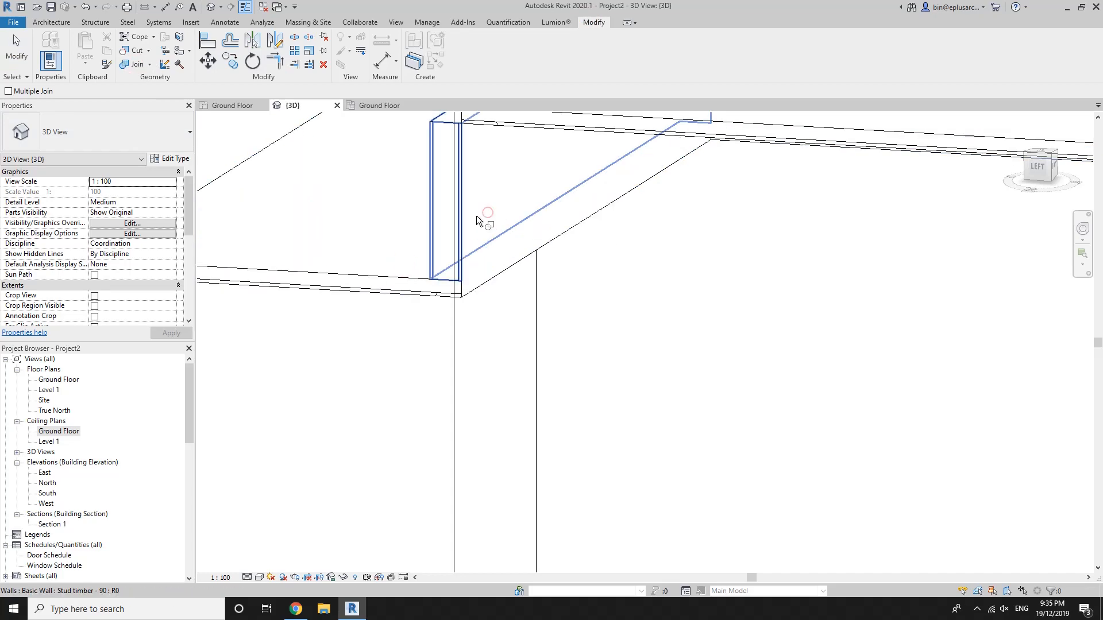
{"action": "scroll", "coordinate": [476, 220], "scroll_direction": "down", "scroll_amount": 3}
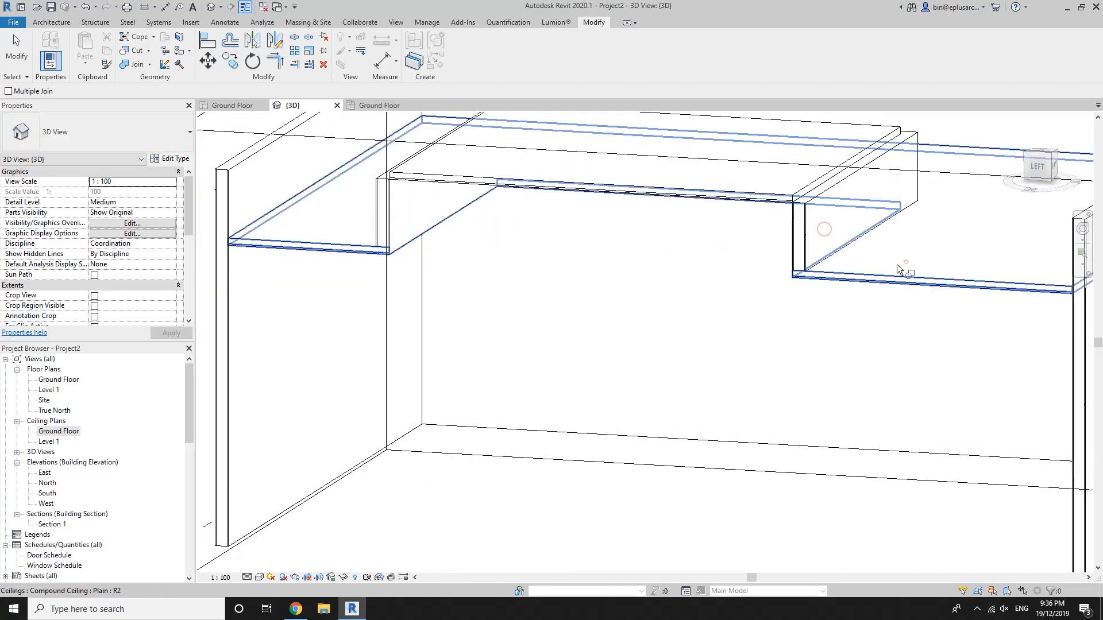
{"action": "left_click", "coordinate": [906, 262]}
Join the lower ceiling's geometry with the remaining raised inner wall at the far end of the room.
{"action": "scroll", "coordinate": [855, 236], "scroll_direction": "down", "scroll_amount": 2}
{"action": "middle_click_drag", "start_coordinate": [853, 242], "coordinate": [604, 298], "text": "shift"}
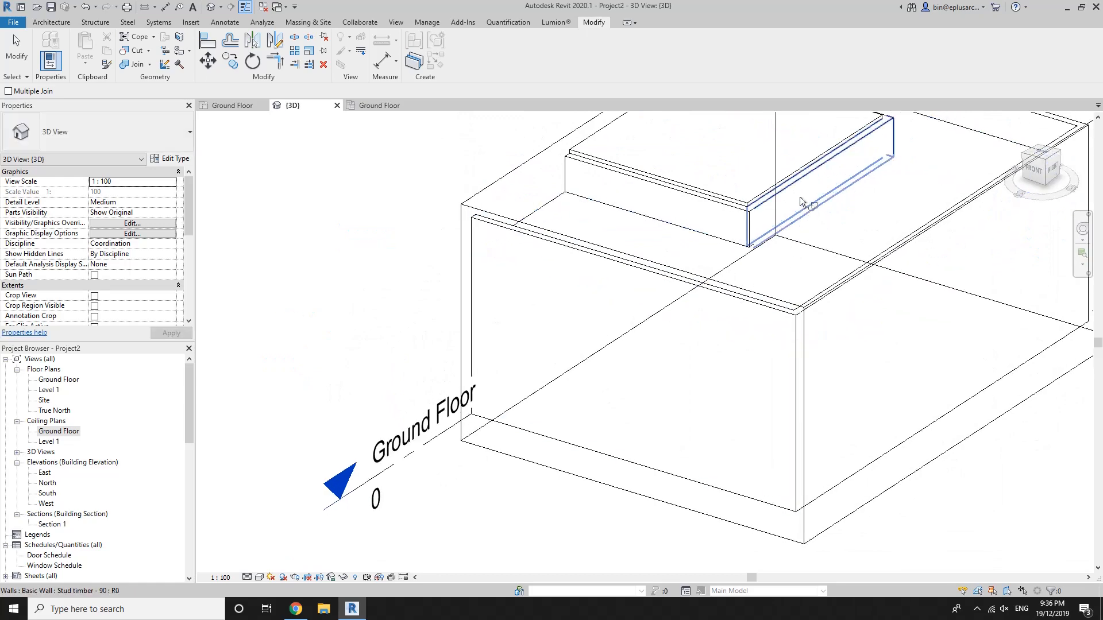
{"action": "left_click", "coordinate": [856, 220]}
{"action": "middle_click_drag", "start_coordinate": [856, 220], "coordinate": [1003, 96], "text": "shift"}
{"action": "middle_click_drag", "start_coordinate": [850, 147], "coordinate": [815, 138], "text": "shift"}
{"action": "left_click", "coordinate": [732, 191]}
{"action": "middle_click_drag", "start_coordinate": [732, 190], "coordinate": [661, 264], "text": "shift"}
{"action": "left_click", "coordinate": [635, 246]}
{"action": "left_click", "coordinate": [715, 187]}
{"action": "key", "text": "Escape"}
Stretch the section box's cut end outward until it encloses the whole room.
{"action": "left_click", "coordinate": [684, 261]}
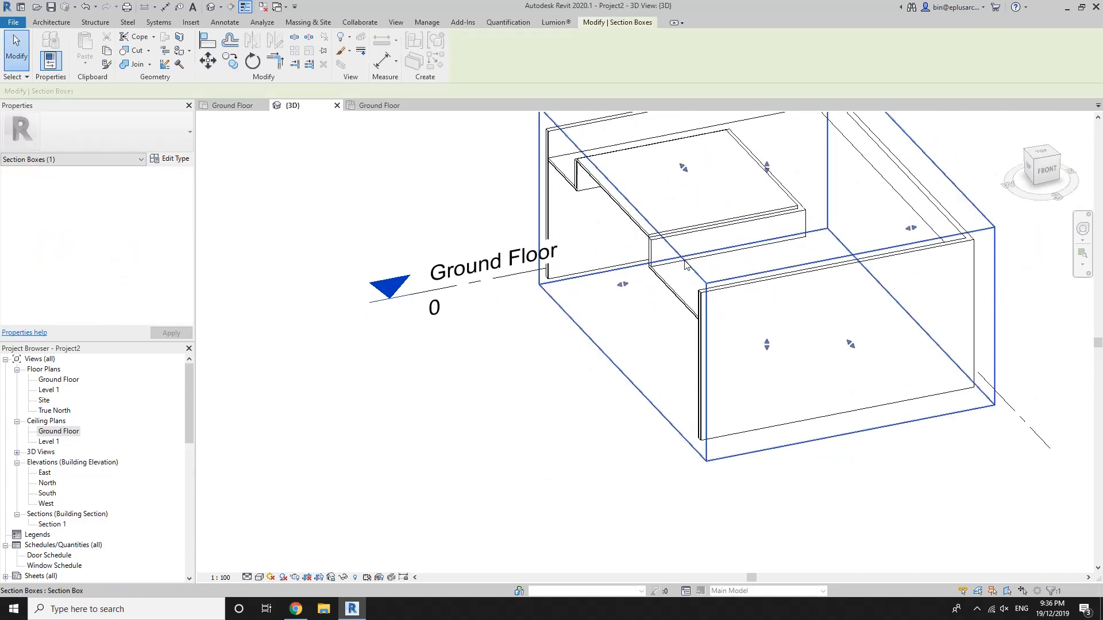
{"action": "scroll", "coordinate": [685, 262], "scroll_direction": "down", "scroll_amount": 2}
{"action": "left_click_drag", "start_coordinate": [650, 277], "coordinate": [425, 314]}
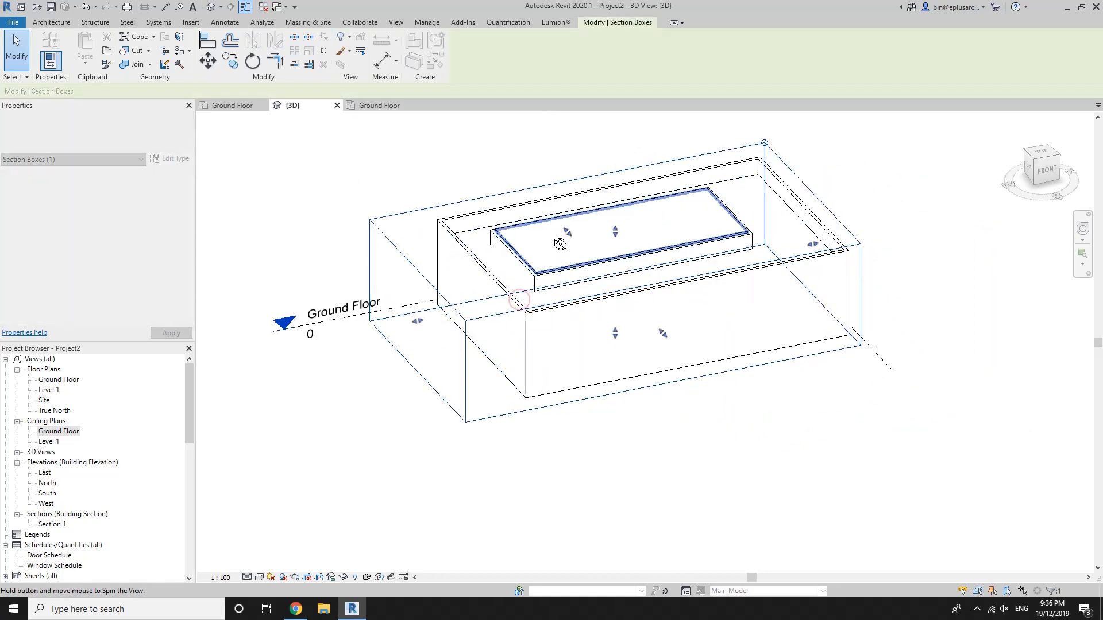
Join the lower ceiling's geometry with the short raised inner wall at the formerly cut end.
{"action": "left_click", "coordinate": [122, 65]}
{"action": "scroll", "coordinate": [508, 302], "scroll_direction": "up", "scroll_amount": 3}
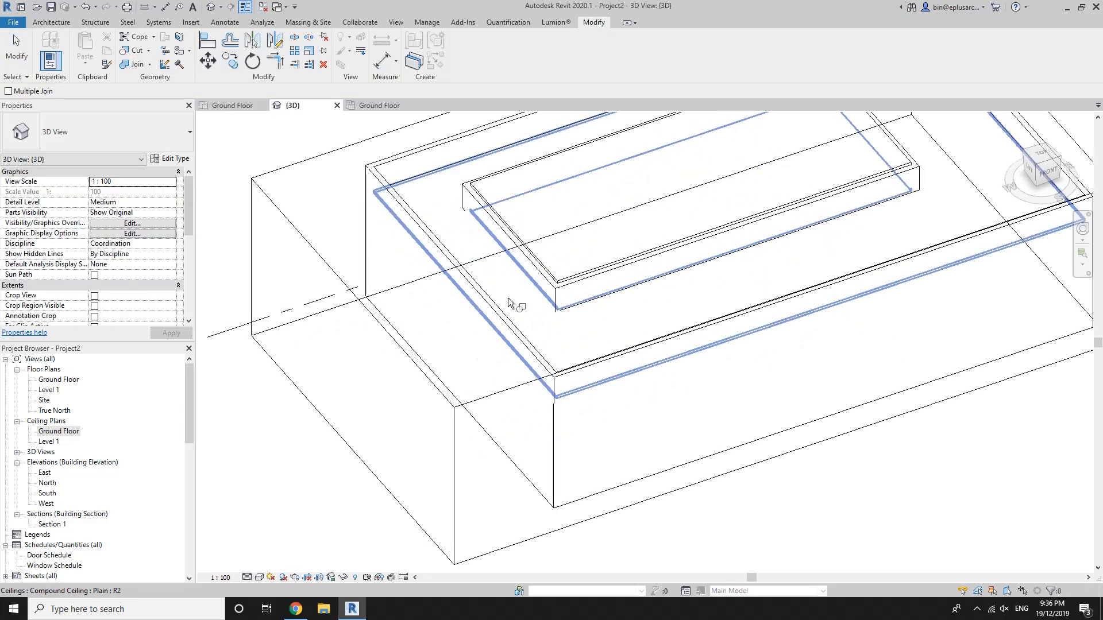
{"action": "left_click", "coordinate": [507, 297]}
{"action": "left_click", "coordinate": [518, 259]}
{"action": "middle_click_drag", "start_coordinate": [591, 315], "coordinate": [886, 148], "text": "shift"}
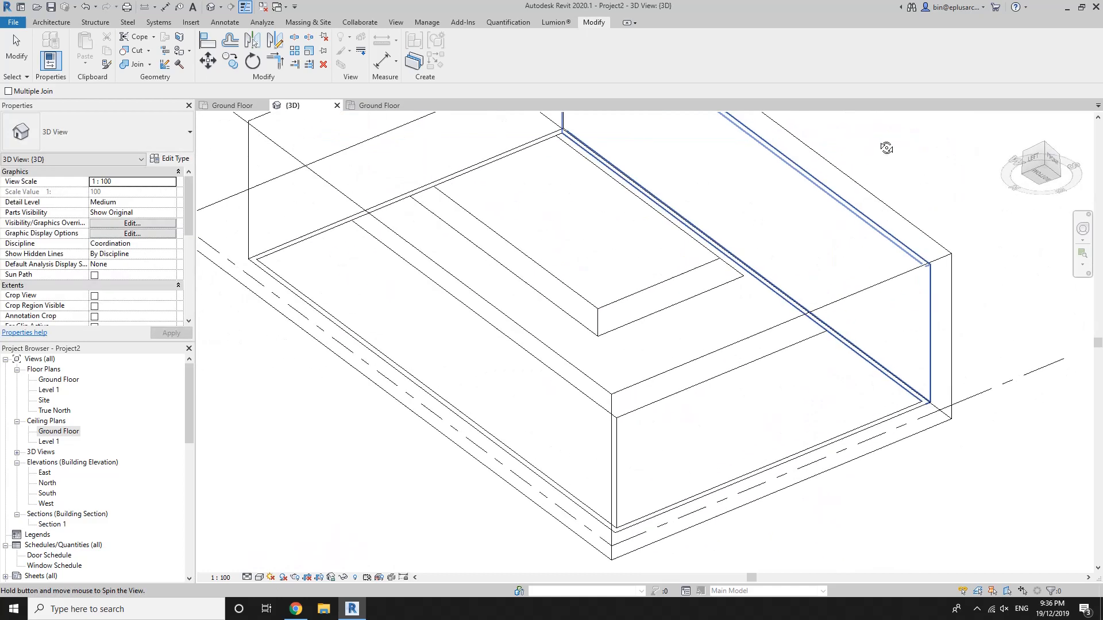
{"action": "key", "text": "Escape"}
Stretch the section box's end inward to cut through the room and both ceilings.
{"action": "scroll", "coordinate": [835, 244], "scroll_direction": "down", "scroll_amount": 6}
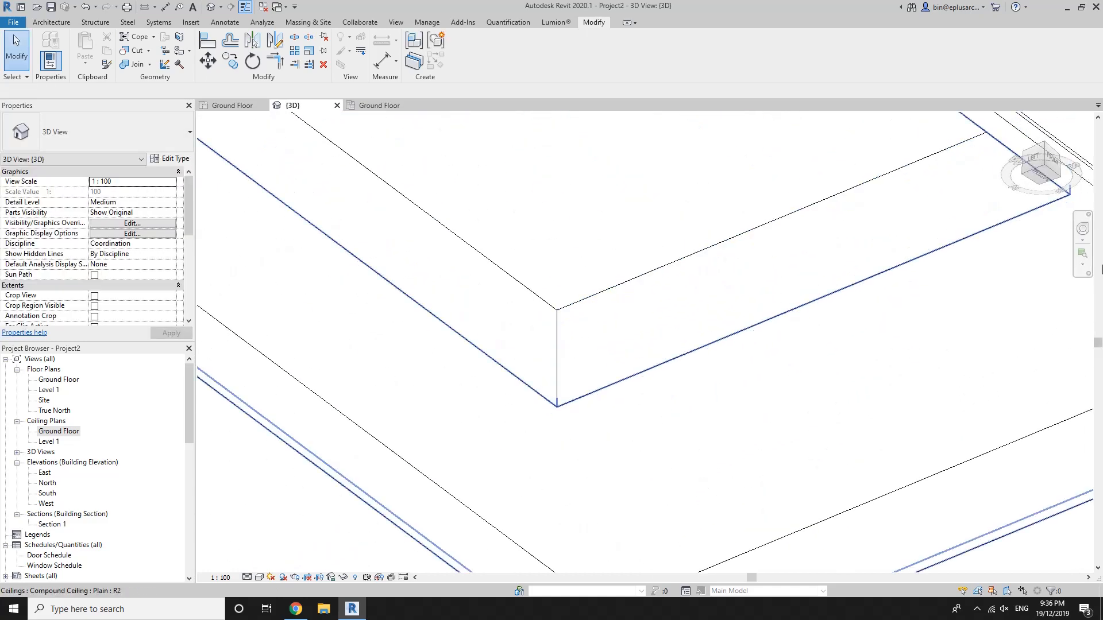
{"action": "middle_click_drag", "start_coordinate": [737, 248], "coordinate": [645, 468], "text": "shift"}
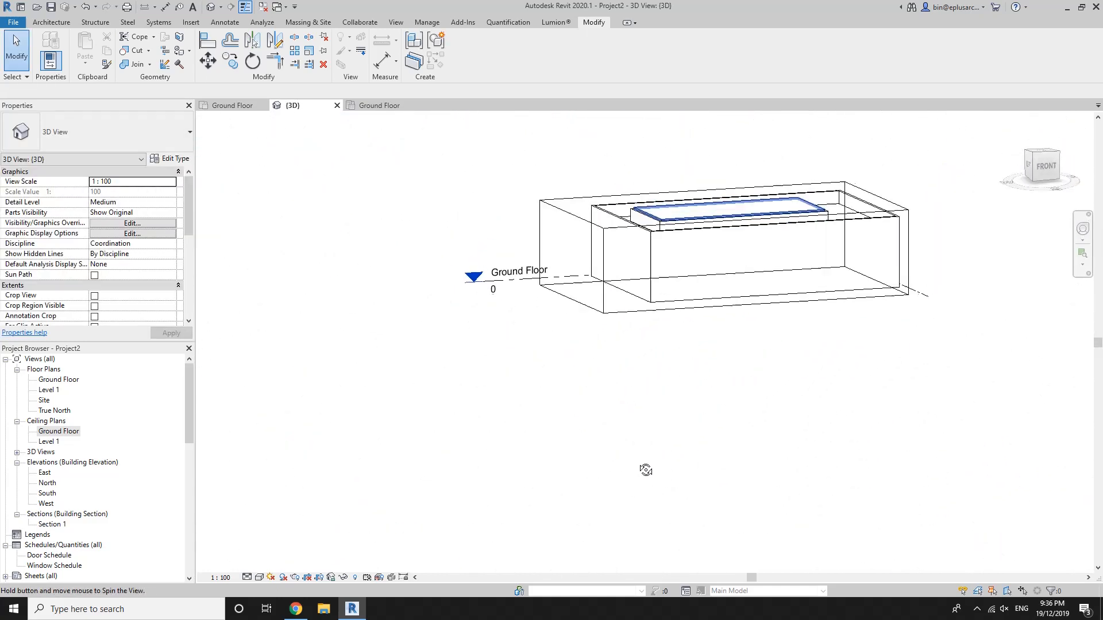
{"action": "middle_click_drag", "start_coordinate": [618, 305], "coordinate": [616, 396], "text": "shift"}
{"action": "left_click", "coordinate": [580, 244]}
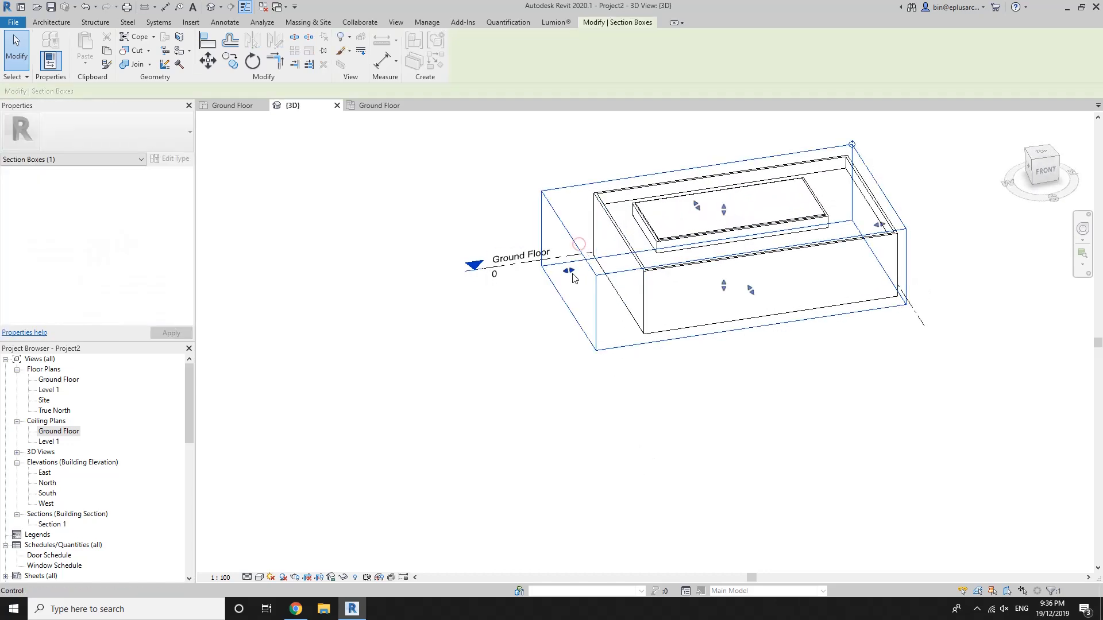
{"action": "left_click_drag", "start_coordinate": [569, 270], "coordinate": [718, 251]}
Examine the joined corner where the lower ceiling meets the base of the raised inner wall.
{"action": "middle_click_drag", "start_coordinate": [718, 248], "coordinate": [879, 230], "text": "shift"}
{"action": "scroll", "coordinate": [818, 233], "scroll_direction": "up", "scroll_amount": 4}
{"action": "key", "text": "Escape"}
{"action": "scroll", "coordinate": [761, 294], "scroll_direction": "up", "scroll_amount": 4}
{"action": "middle_click_drag", "start_coordinate": [808, 294], "coordinate": [901, 285]}
{"action": "middle_click_drag", "start_coordinate": [677, 289], "coordinate": [645, 303]}
{"action": "scroll", "coordinate": [825, 278], "scroll_direction": "up", "scroll_amount": 2}
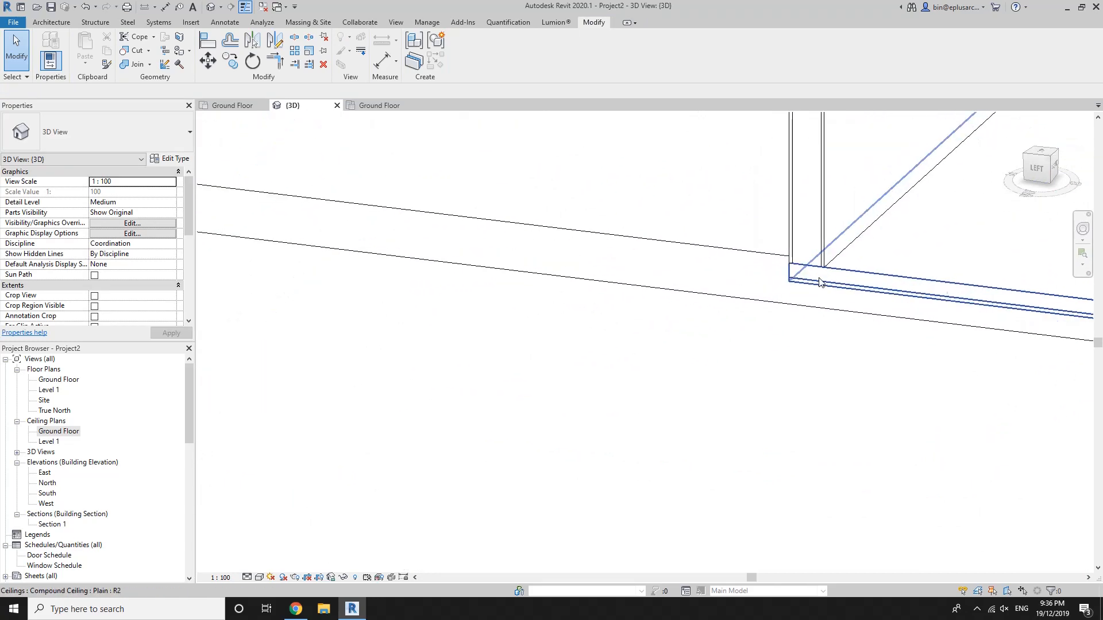
{"action": "scroll", "coordinate": [820, 282], "scroll_direction": "down", "scroll_amount": 3}
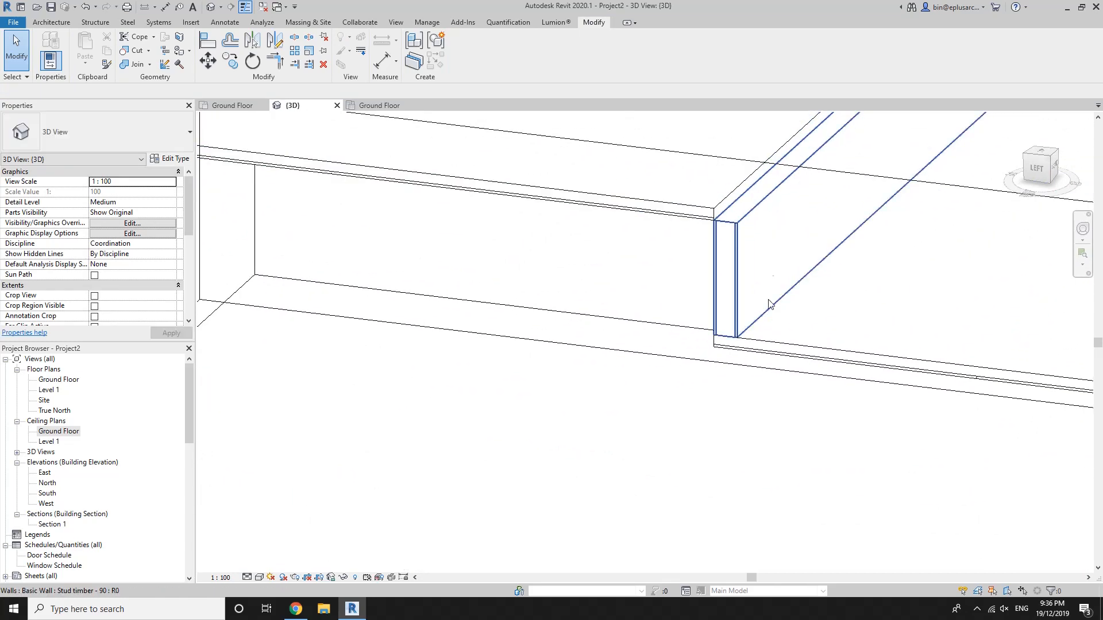
Inspect the layer structure of the raised inner wall's Stud timber - 90 type and close it without changes.
{"action": "left_click", "coordinate": [754, 285]}
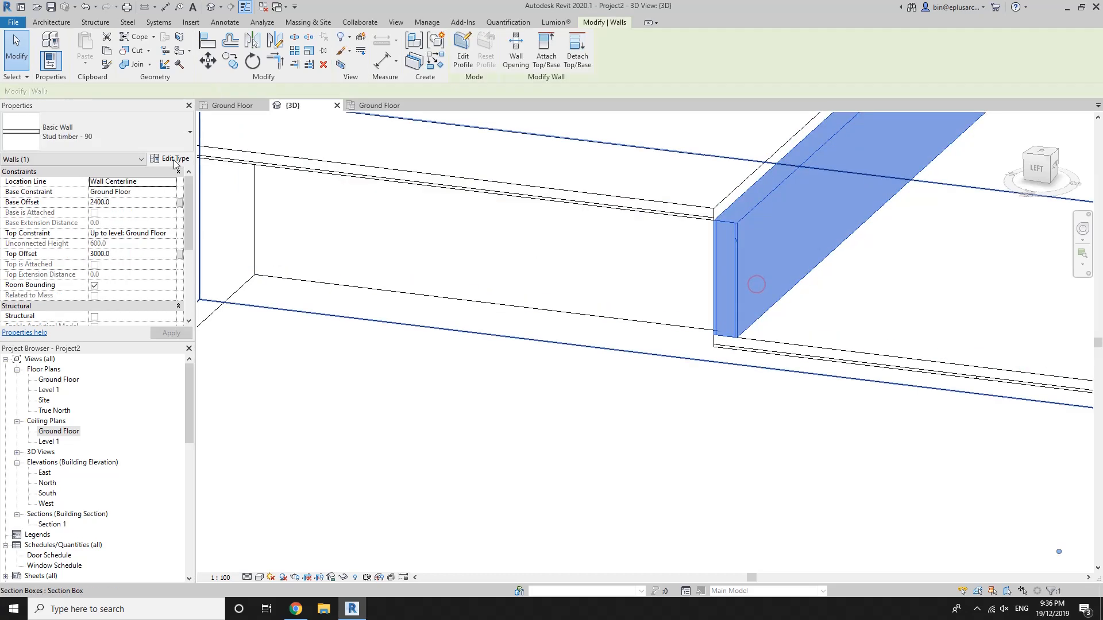
{"action": "left_click", "coordinate": [170, 158]}
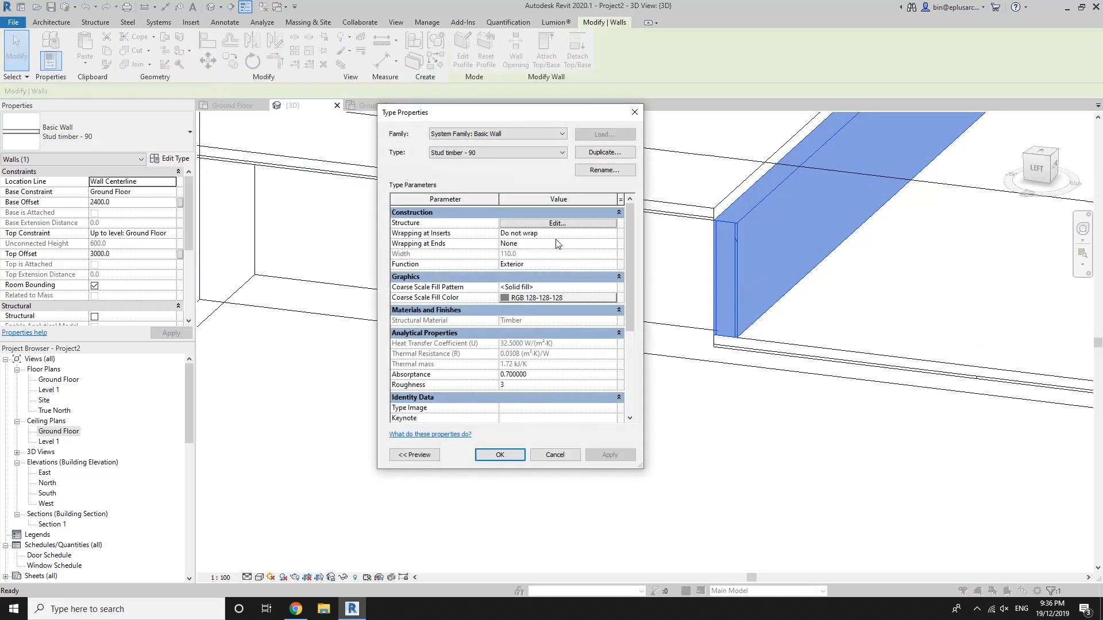
{"action": "left_click", "coordinate": [556, 224]}
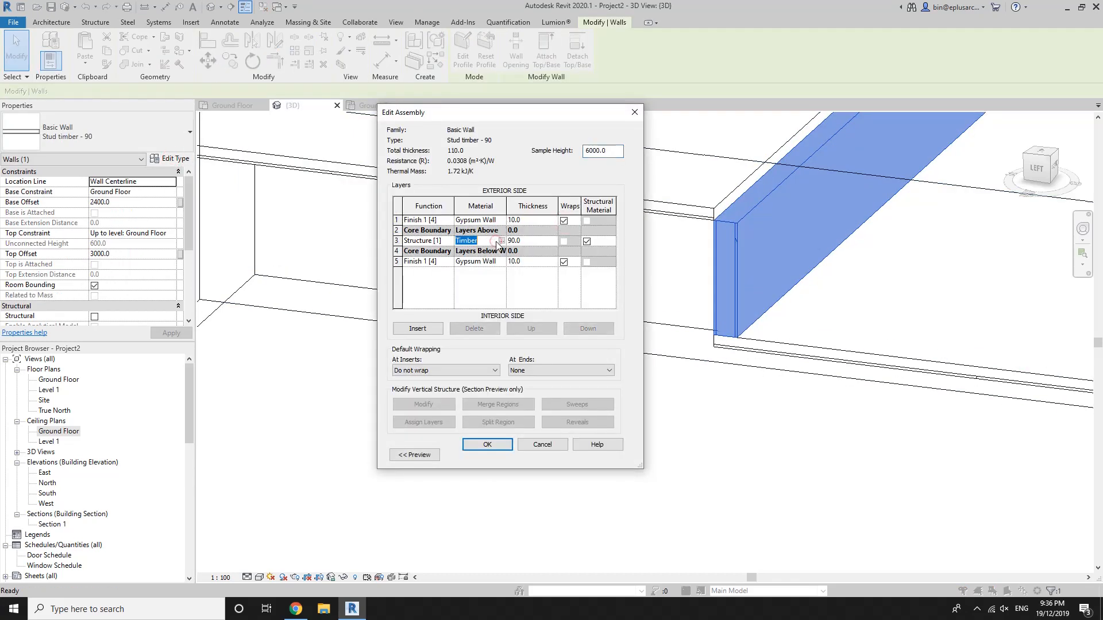
{"action": "key", "text": "Escape"}
{"action": "key", "text": "Escape"}
{"action": "key", "text": "Escape"}
Set the Gypsum Wall Board finish layer of the Plain compound ceiling type to a thickness of 10.
{"action": "left_click", "coordinate": [776, 350]}
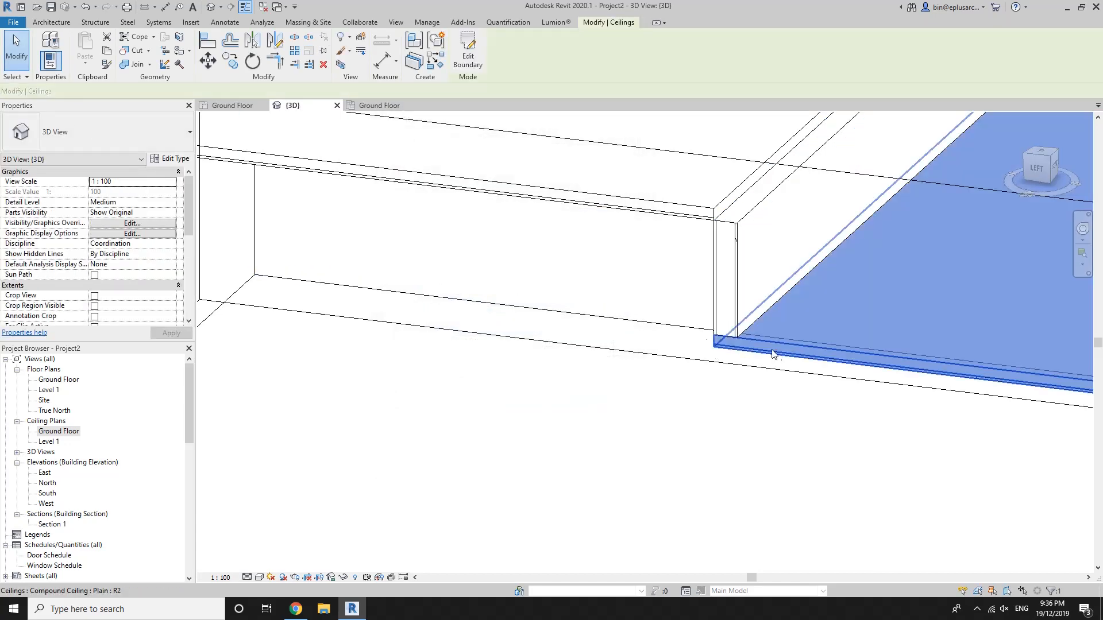
{"action": "left_click", "coordinate": [179, 159]}
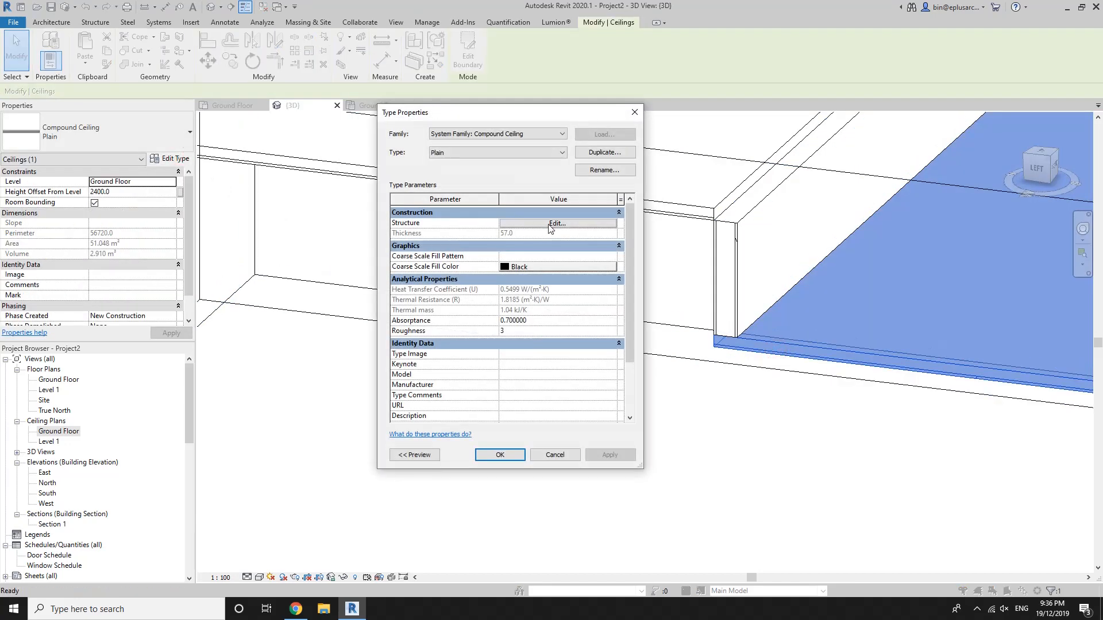
{"action": "left_click", "coordinate": [549, 224]}
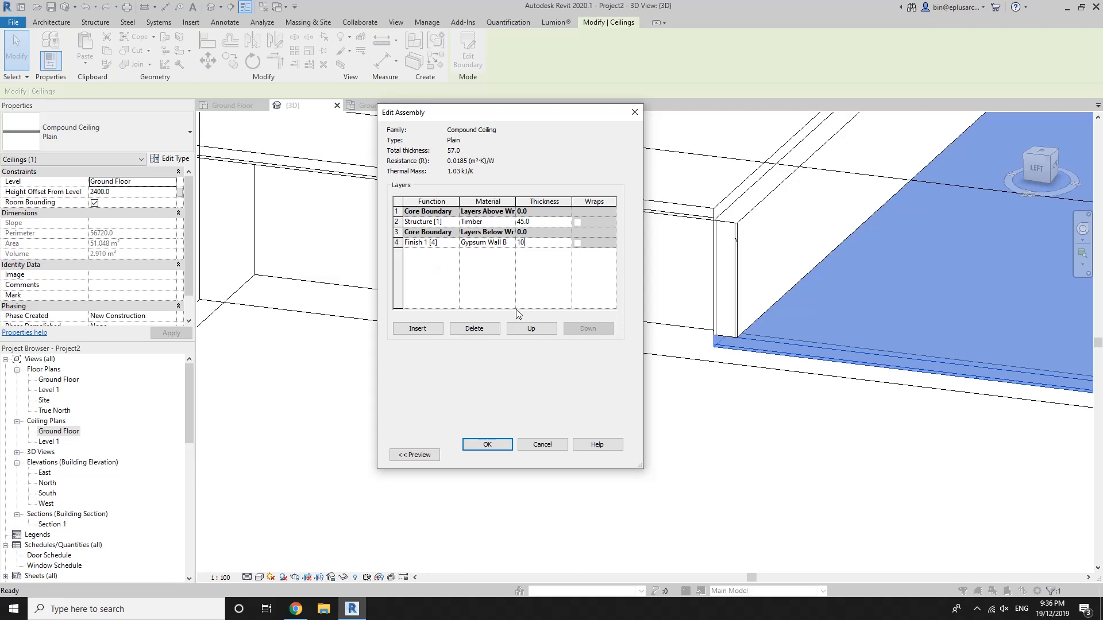
{"action": "left_click", "coordinate": [488, 445]}
{"action": "left_click", "coordinate": [493, 455]}
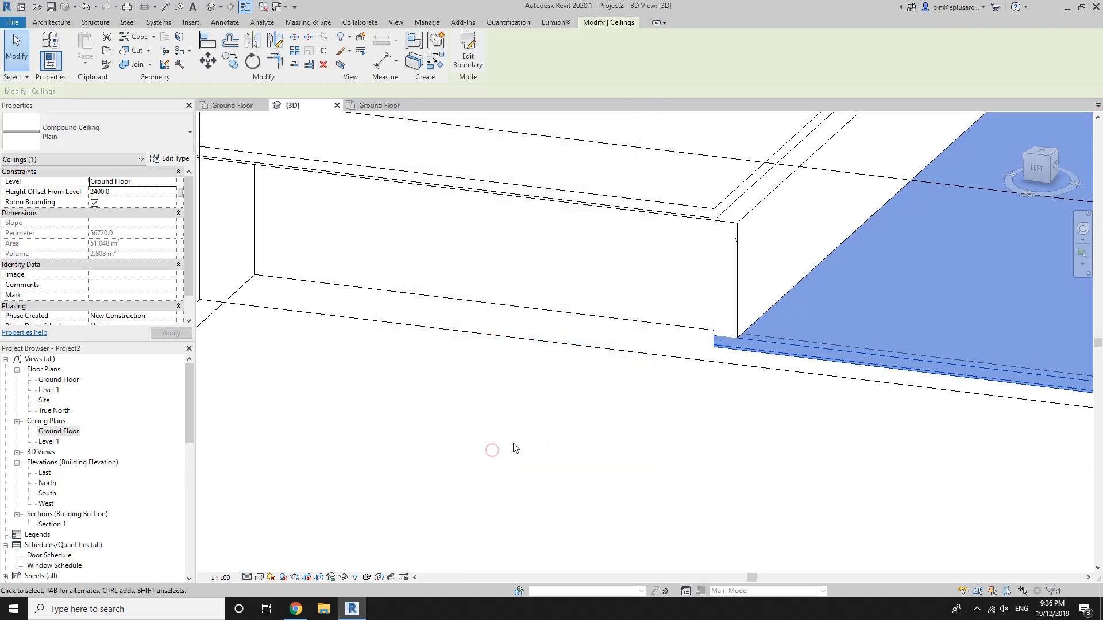
{"action": "key", "text": "Escape"}
Select the chain of raised inner walls and check how many walls the selection filter counts.
{"action": "scroll", "coordinate": [718, 310], "scroll_direction": "down", "scroll_amount": 5}
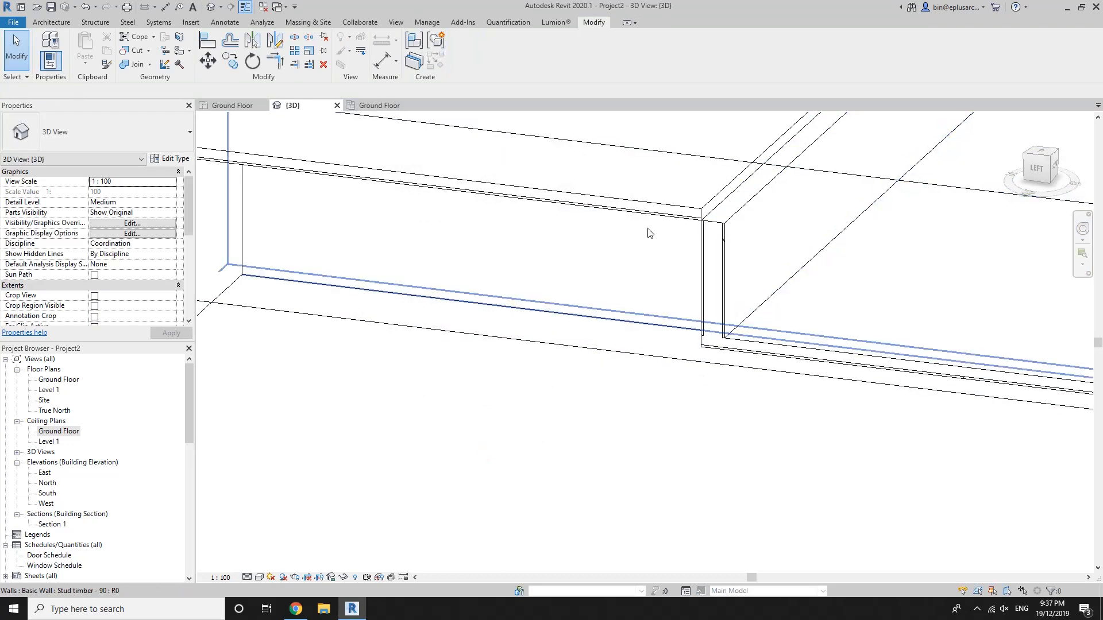
{"action": "key", "text": "Tab"}
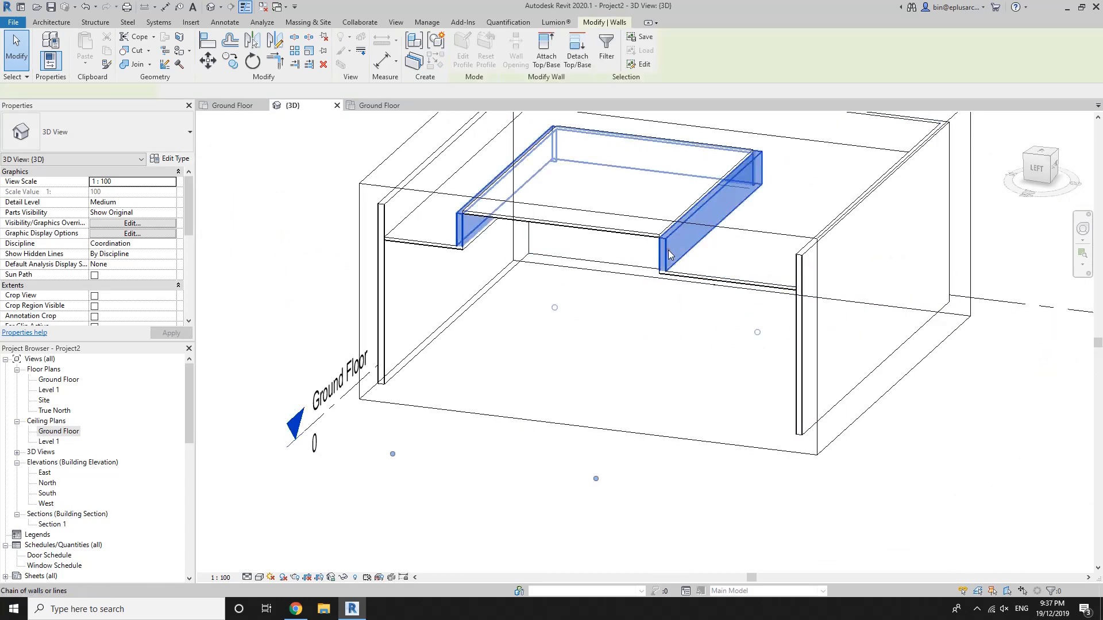
{"action": "left_click", "coordinate": [668, 254]}
{"action": "left_click", "coordinate": [607, 52]}
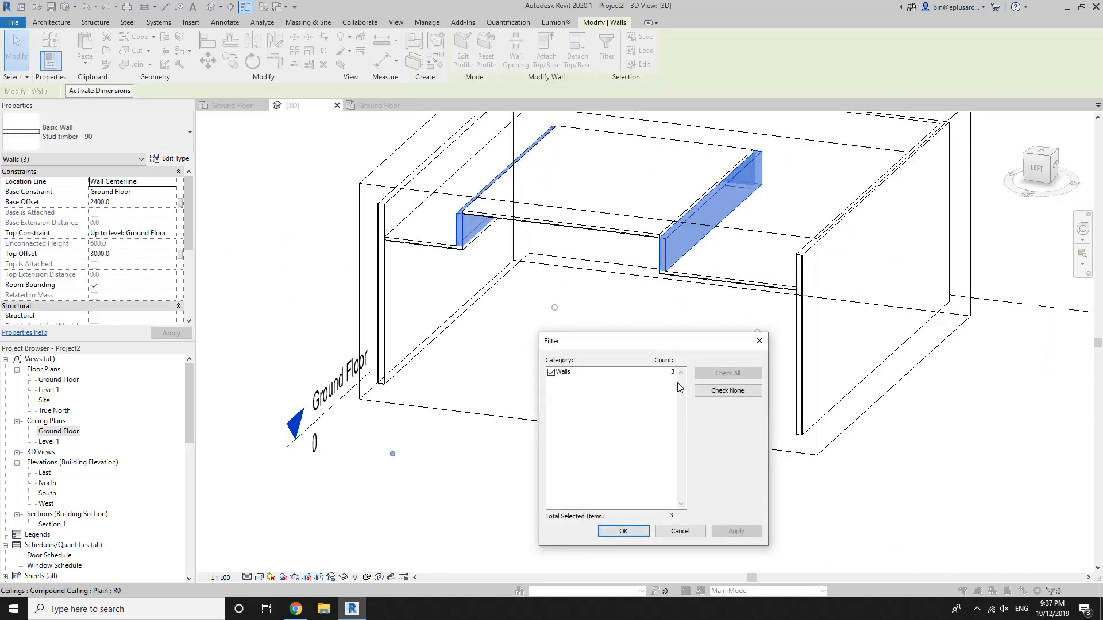
{"action": "key", "text": "Return"}
Stretch the section box outward past the short outer wall to enclose the full room again.
{"action": "key", "text": "b"}
{"action": "key", "text": "x"}
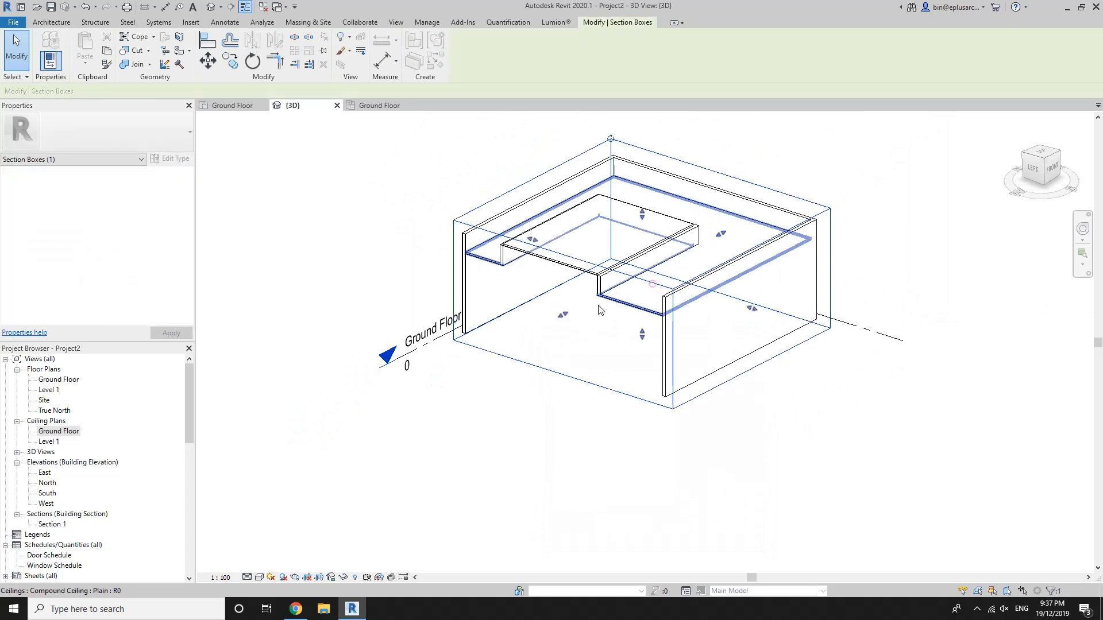
{"action": "left_click_drag", "start_coordinate": [566, 316], "coordinate": [436, 396]}
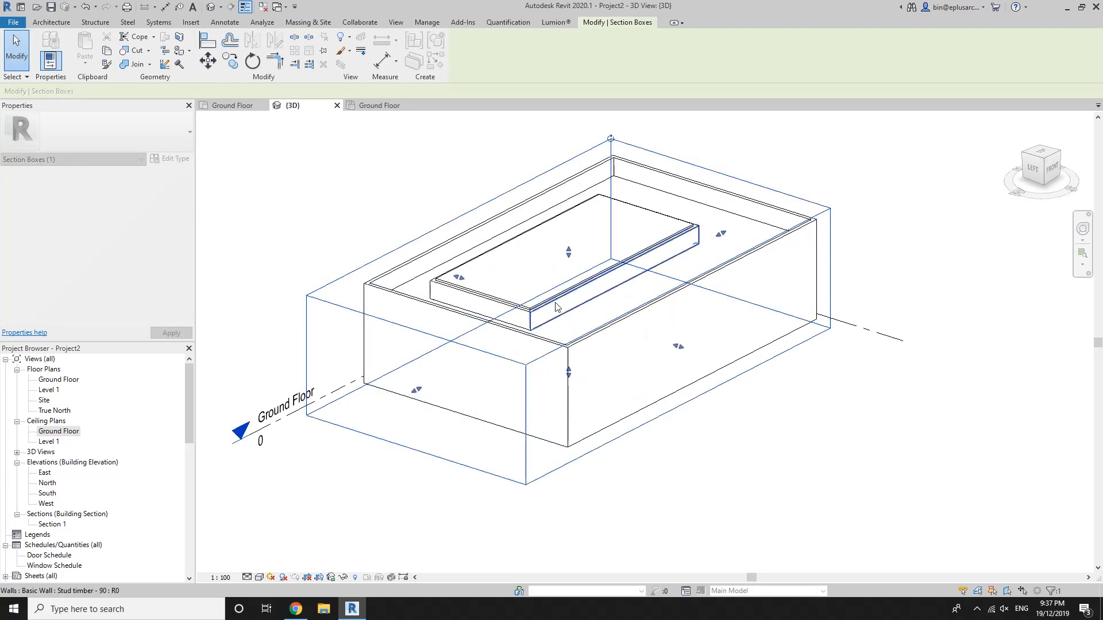
Select the chain of all four raised inner walls and set their Top Offset to 3055.
{"action": "key", "text": "Tab"}
{"action": "left_click", "coordinate": [555, 307]}
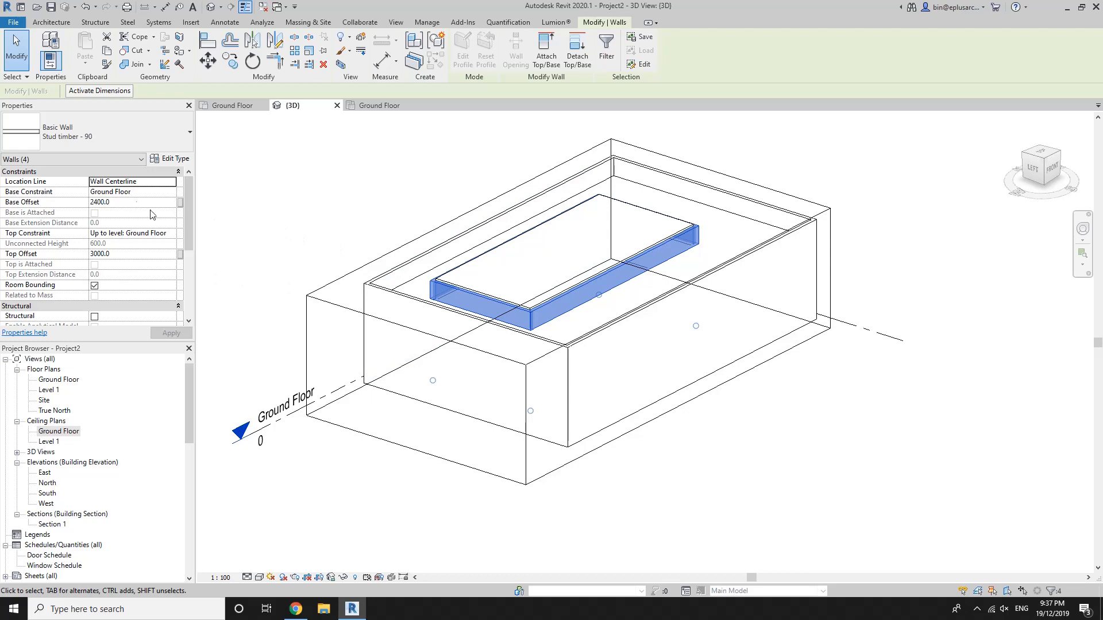
{"action": "scroll", "coordinate": [454, 282], "scroll_direction": "up", "scroll_amount": 5}
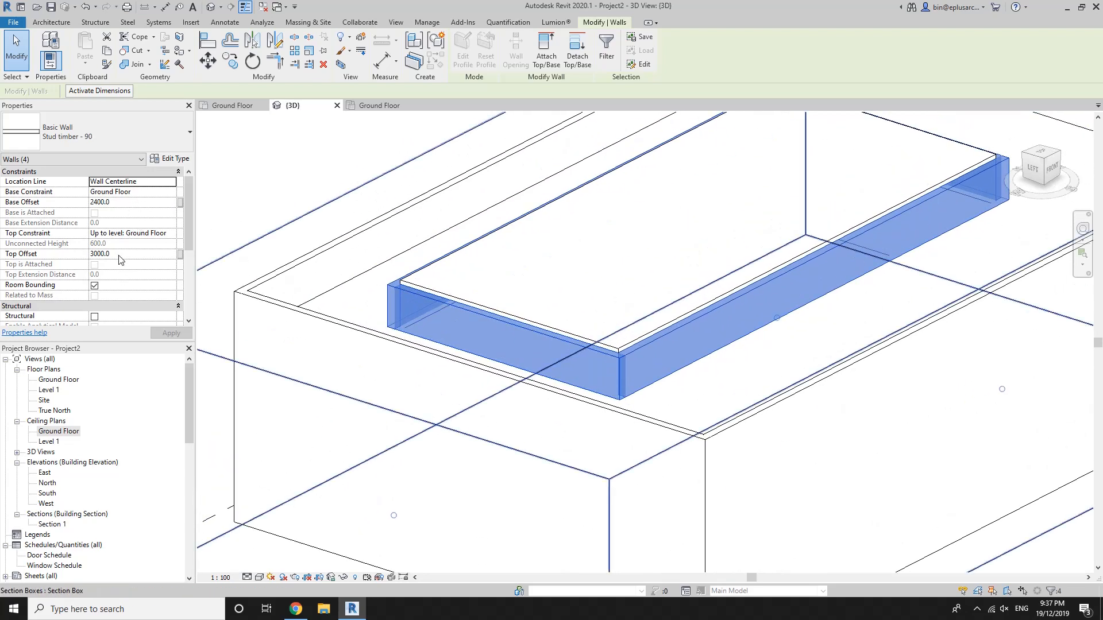
{"action": "left_click", "coordinate": [119, 255]}
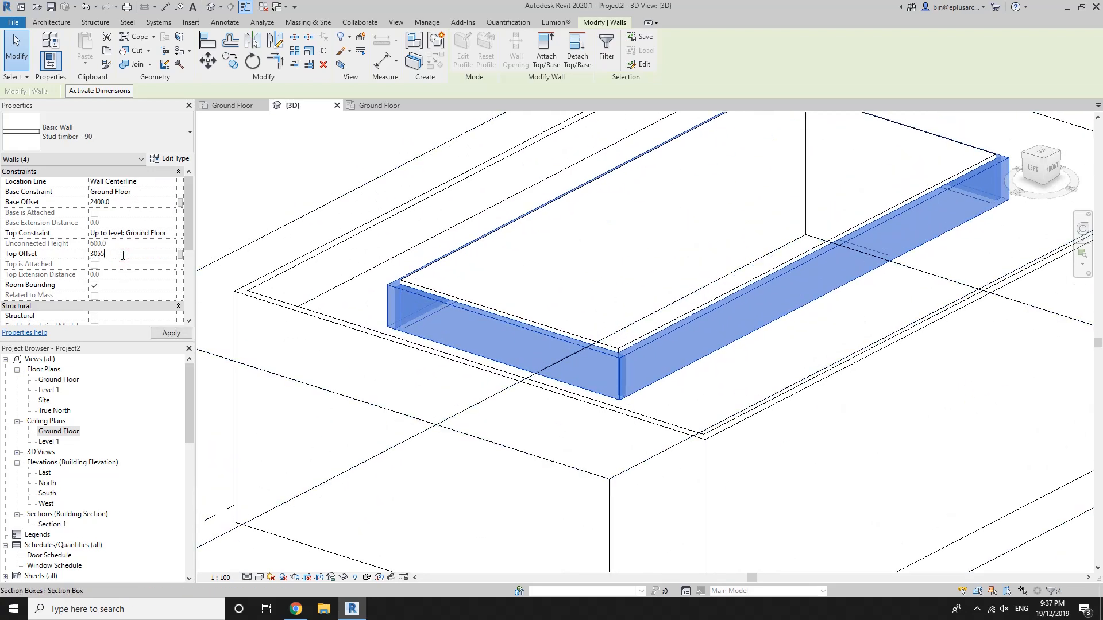
{"action": "key", "text": "Escape"}
{"action": "scroll", "coordinate": [713, 334], "scroll_direction": "down", "scroll_amount": 2}
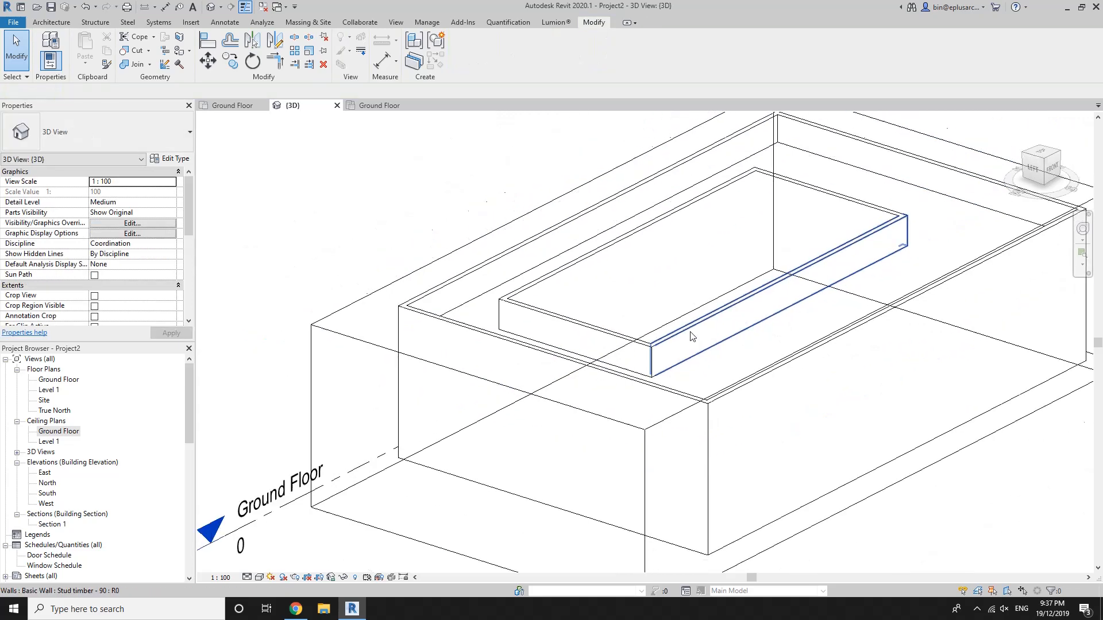
{"action": "scroll", "coordinate": [692, 336], "scroll_direction": "down", "scroll_amount": 4}
{"action": "left_click", "coordinate": [498, 347]}
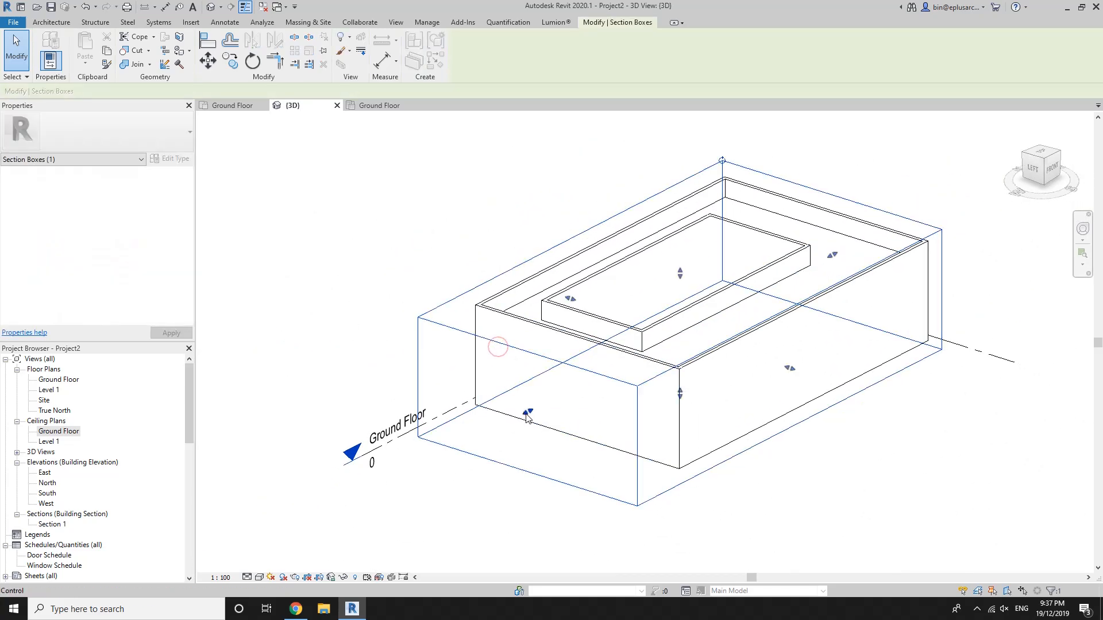
{"action": "left_click_drag", "start_coordinate": [525, 414], "coordinate": [673, 348]}
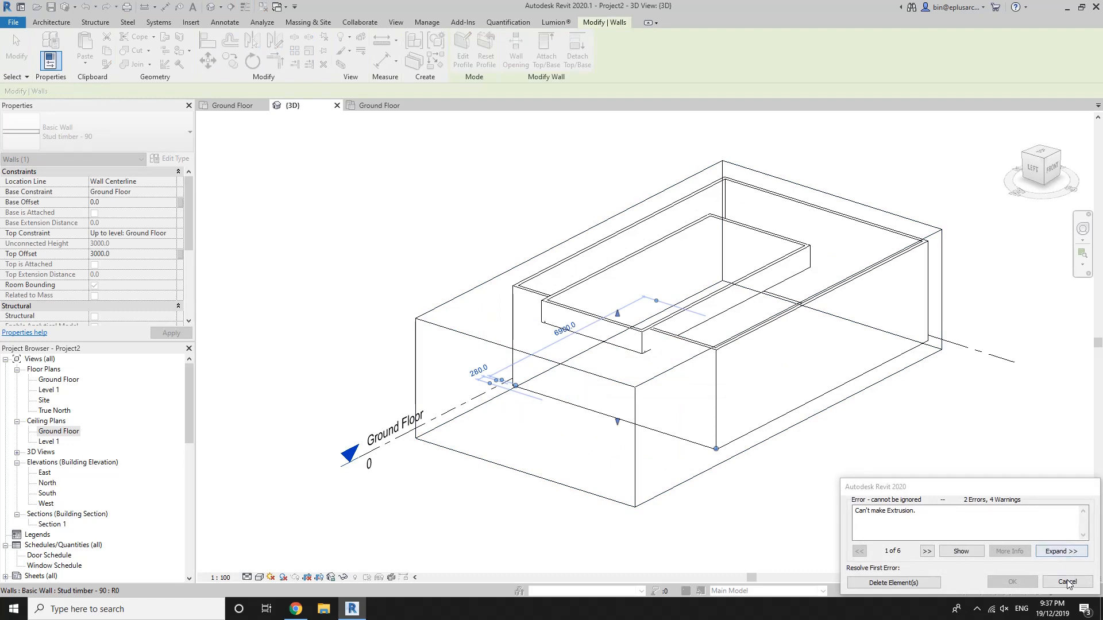
{"action": "left_click", "coordinate": [1067, 582]}
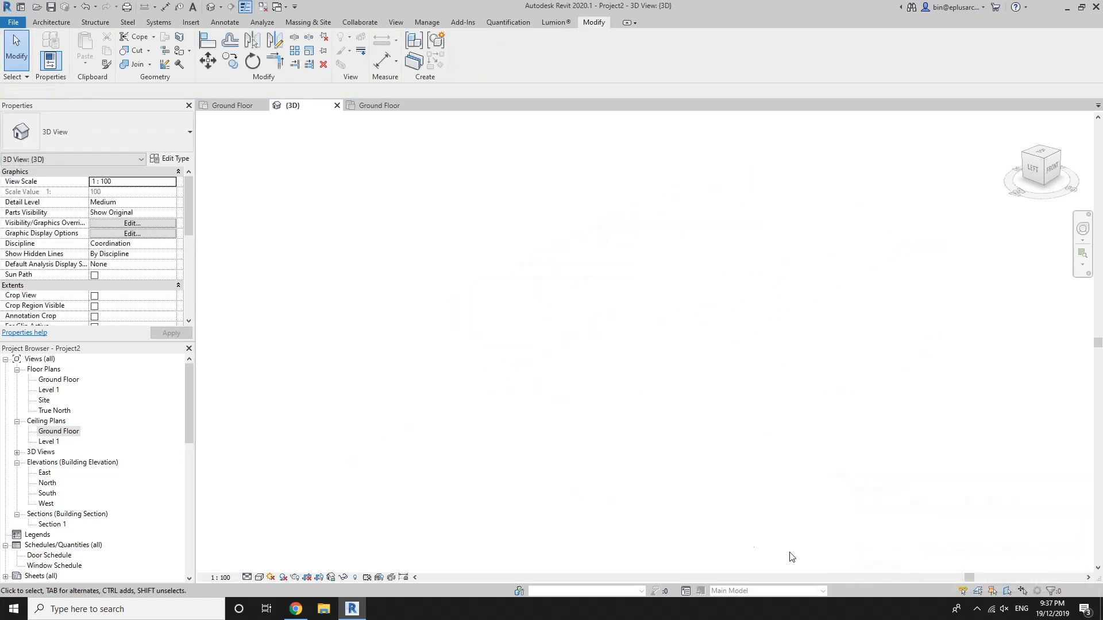
Pull the section box inward past the short outer wall and examine the cut junctions between the ceilings and raised inner walls.
{"action": "left_click", "coordinate": [837, 576]}
{"action": "left_click", "coordinate": [628, 387]}
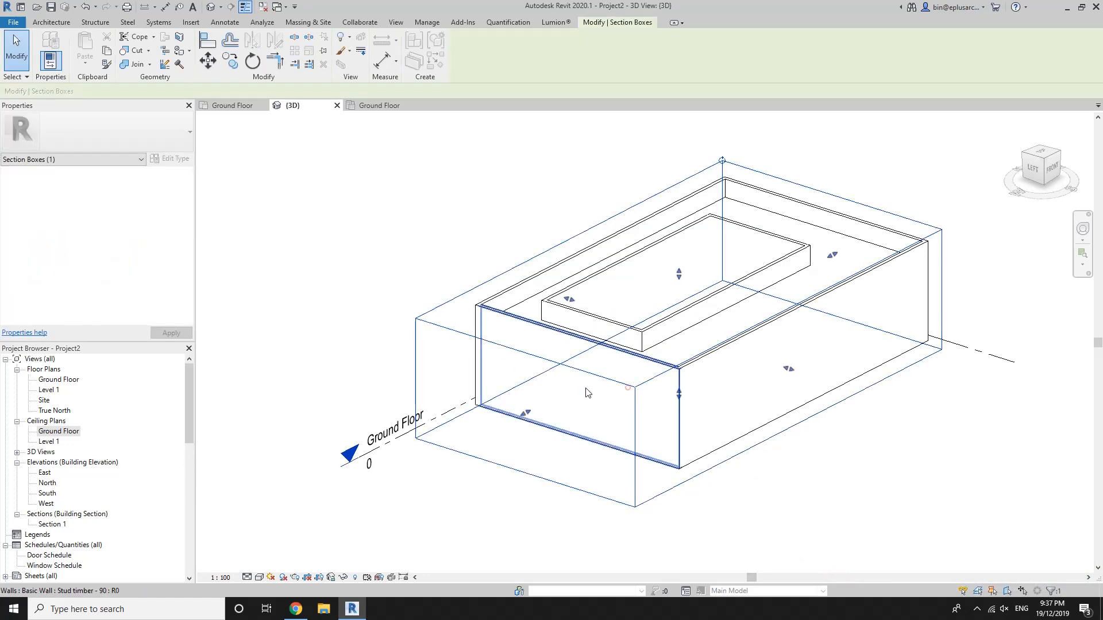
{"action": "left_click_drag", "start_coordinate": [527, 415], "coordinate": [625, 360]}
{"action": "scroll", "coordinate": [611, 359], "scroll_direction": "up", "scroll_amount": 6}
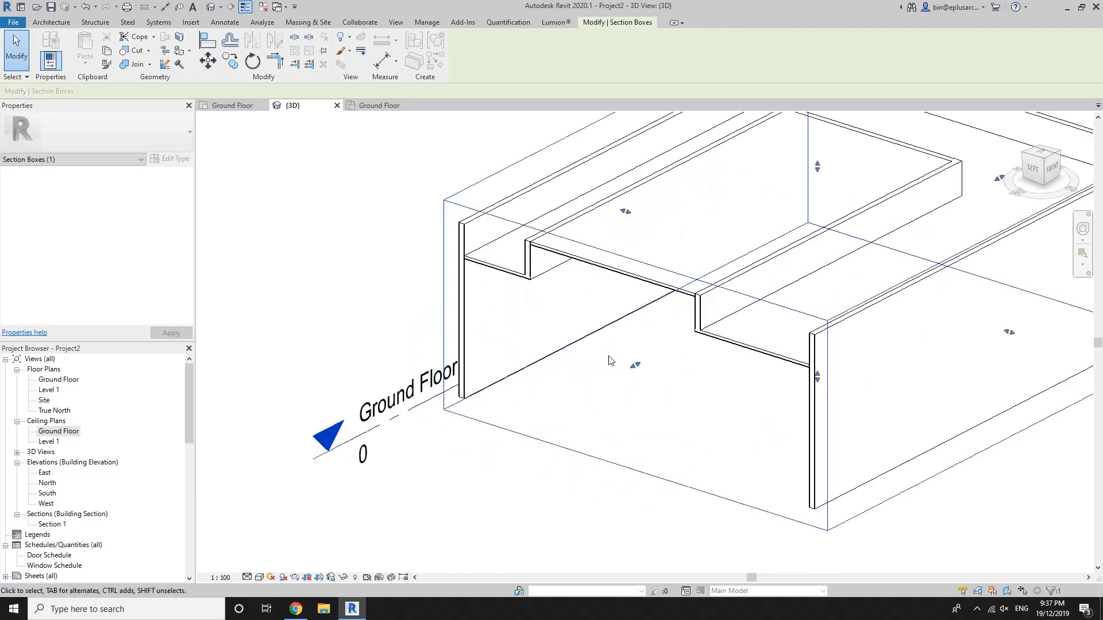
{"action": "scroll", "coordinate": [742, 327], "scroll_direction": "up", "scroll_amount": 2}
{"action": "middle_click_drag", "start_coordinate": [768, 209], "coordinate": [746, 325]}
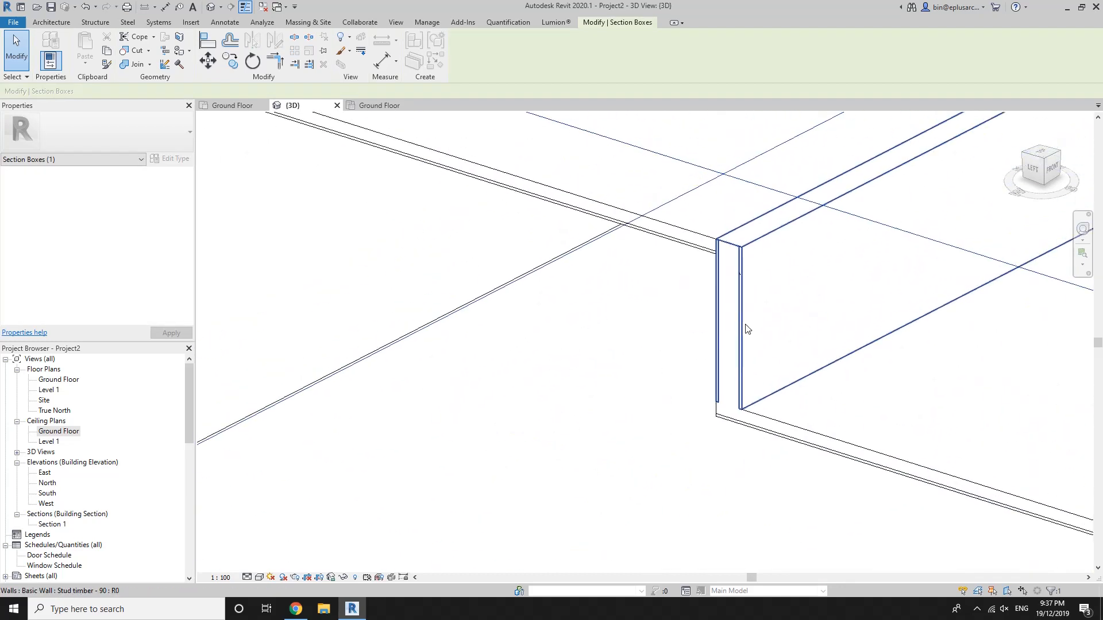
{"action": "middle_click_drag", "start_coordinate": [727, 251], "coordinate": [869, 352]}
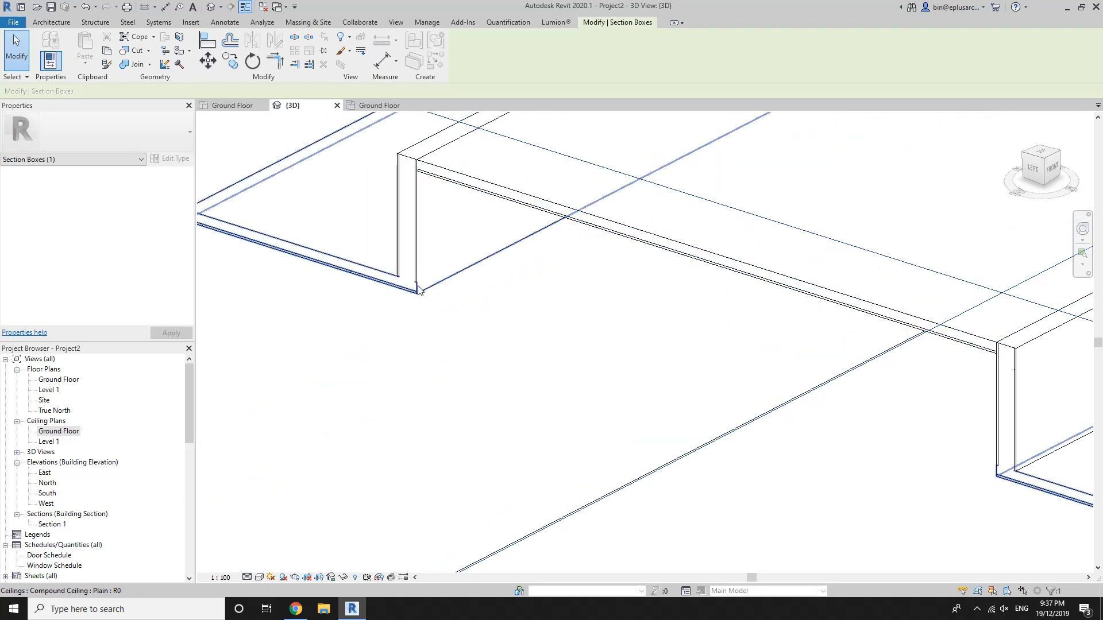
{"action": "middle_click_drag", "start_coordinate": [419, 290], "coordinate": [591, 269]}
{"action": "scroll", "coordinate": [491, 253], "scroll_direction": "down", "scroll_amount": 3}
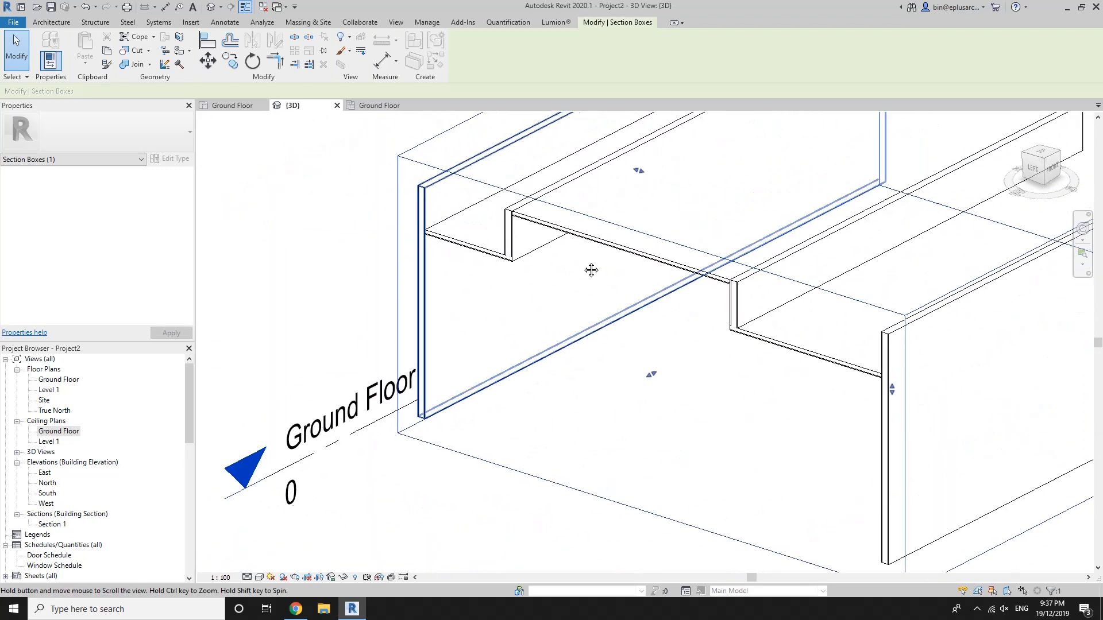
Edit the lower ceiling's boundary so that its outer and inner loops extend into the wall core, and finish the sketch.
{"action": "left_click", "coordinate": [553, 248]}
{"action": "left_click", "coordinate": [481, 232]}
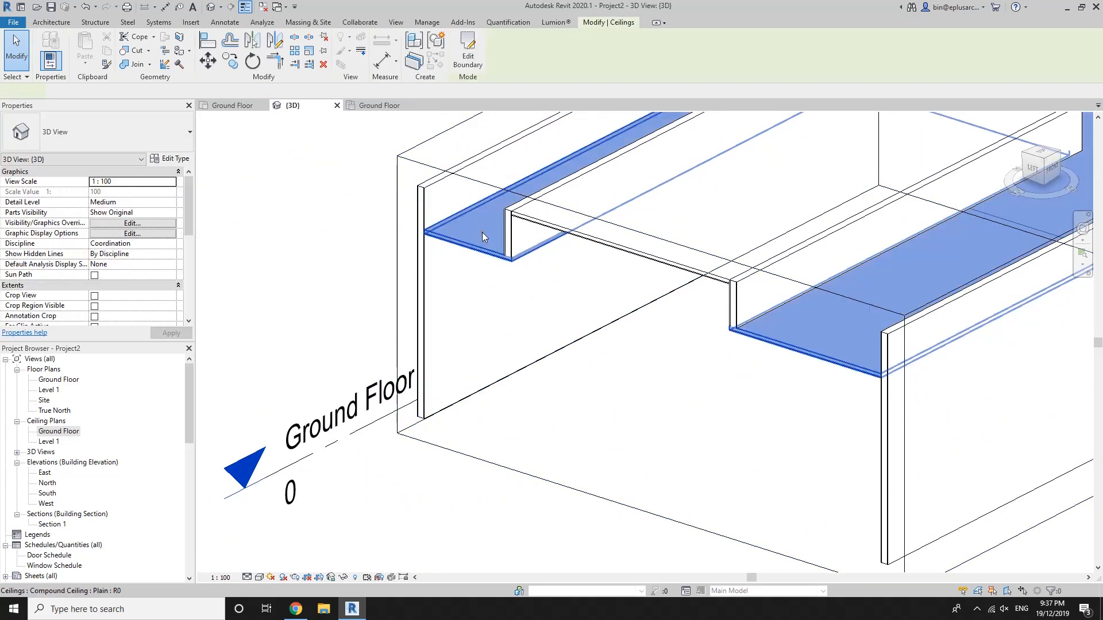
{"action": "left_click", "coordinate": [472, 60]}
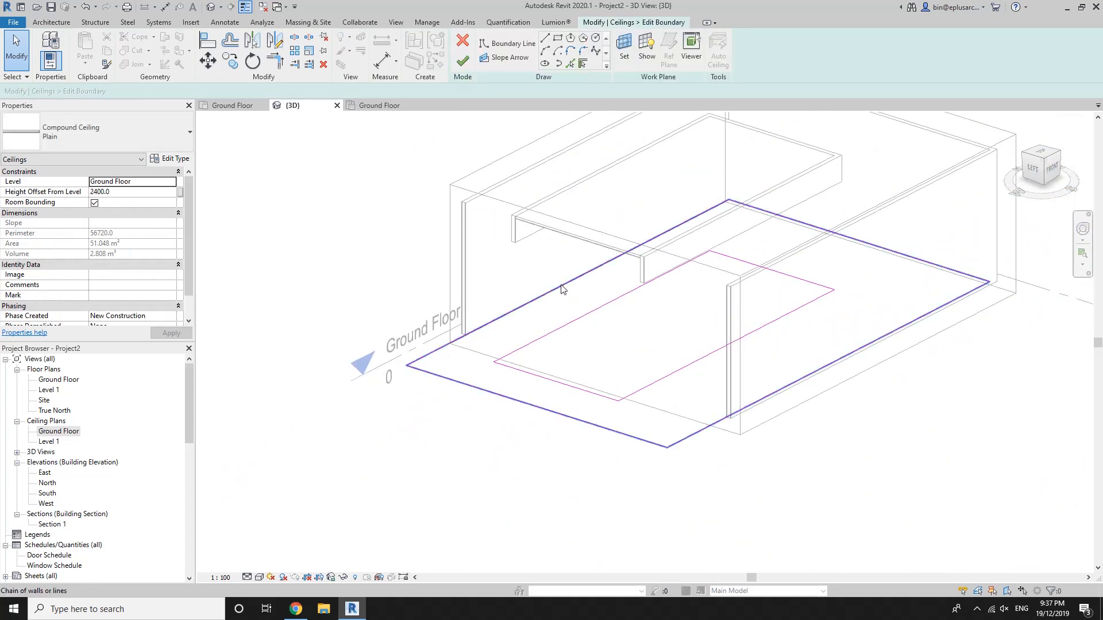
{"action": "left_click", "coordinate": [561, 289]}
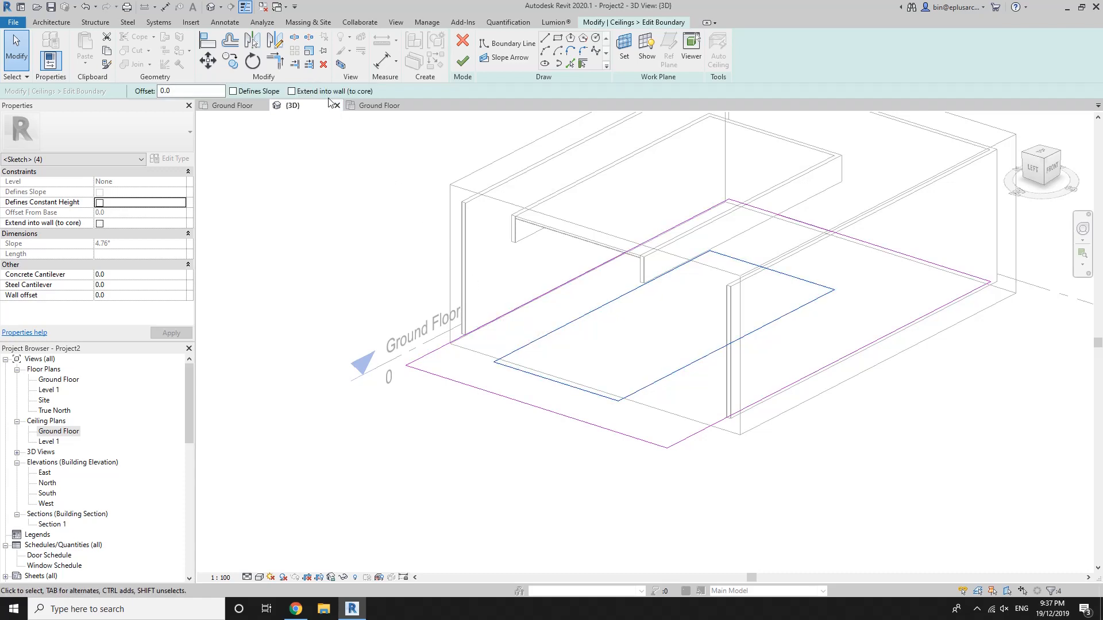
{"action": "left_click", "coordinate": [463, 62]}
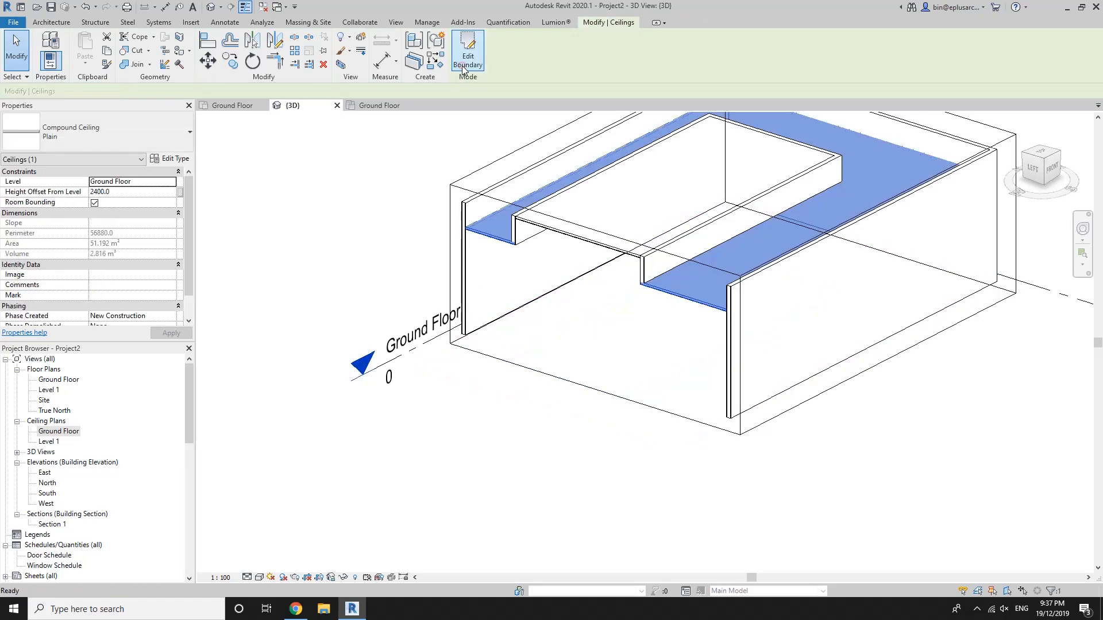
Examine the lower ceiling's cut edges where they meet the raised inner wall and the long outer wall.
{"action": "scroll", "coordinate": [610, 251], "scroll_direction": "up", "scroll_amount": 4}
{"action": "scroll", "coordinate": [622, 243], "scroll_direction": "up", "scroll_amount": 3}
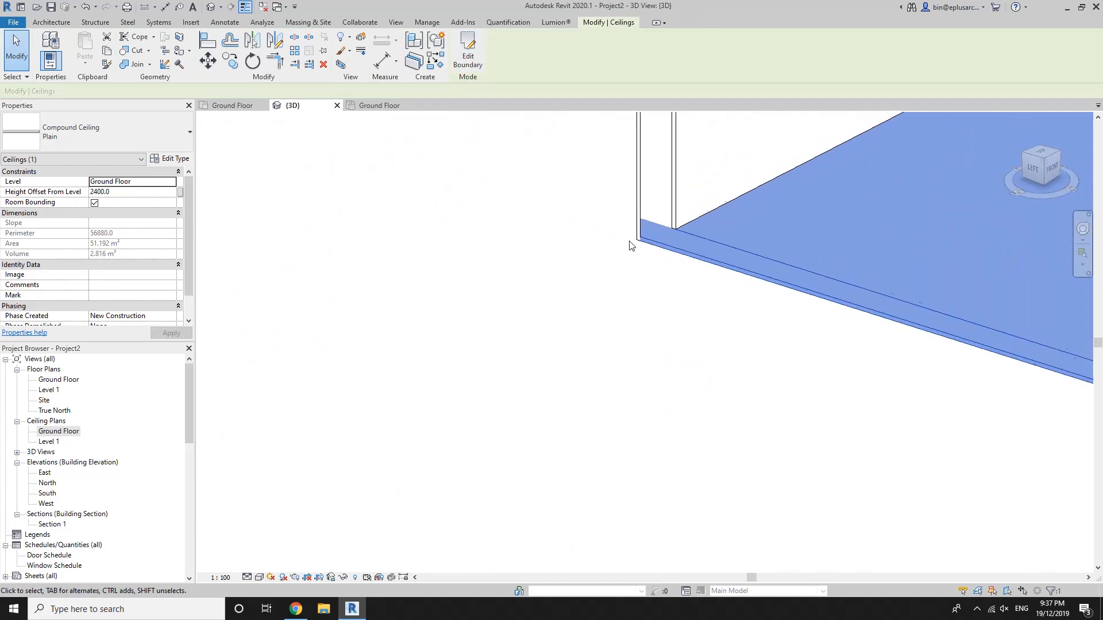
{"action": "left_click", "coordinate": [629, 243]}
{"action": "scroll", "coordinate": [633, 248], "scroll_direction": "down", "scroll_amount": 5}
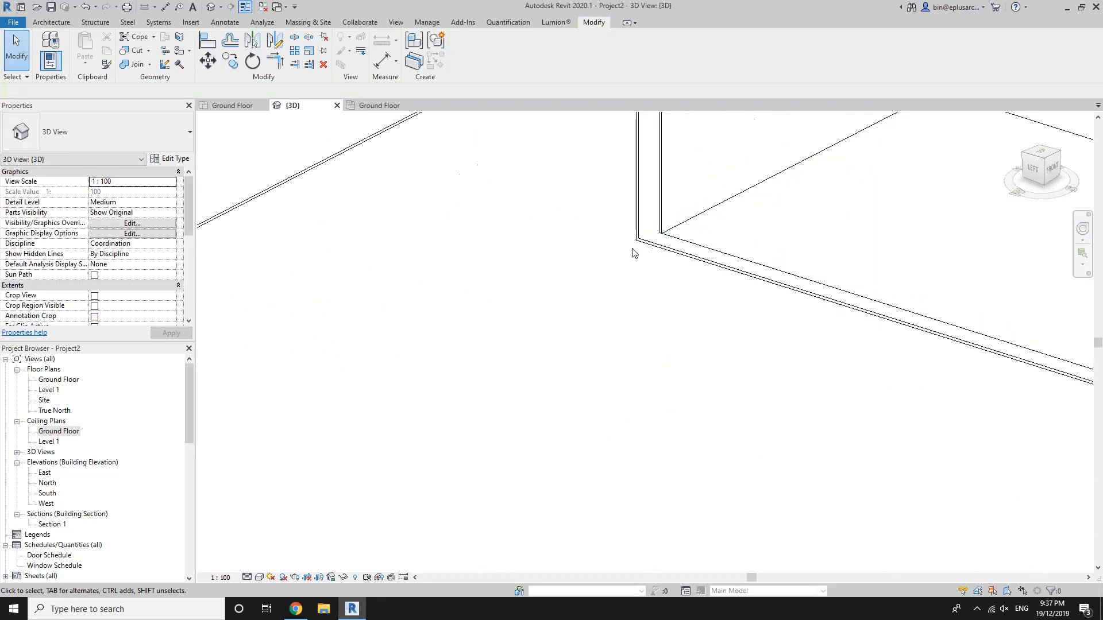
{"action": "scroll", "coordinate": [876, 313], "scroll_direction": "up", "scroll_amount": 4}
{"action": "scroll", "coordinate": [872, 318], "scroll_direction": "up", "scroll_amount": 2}
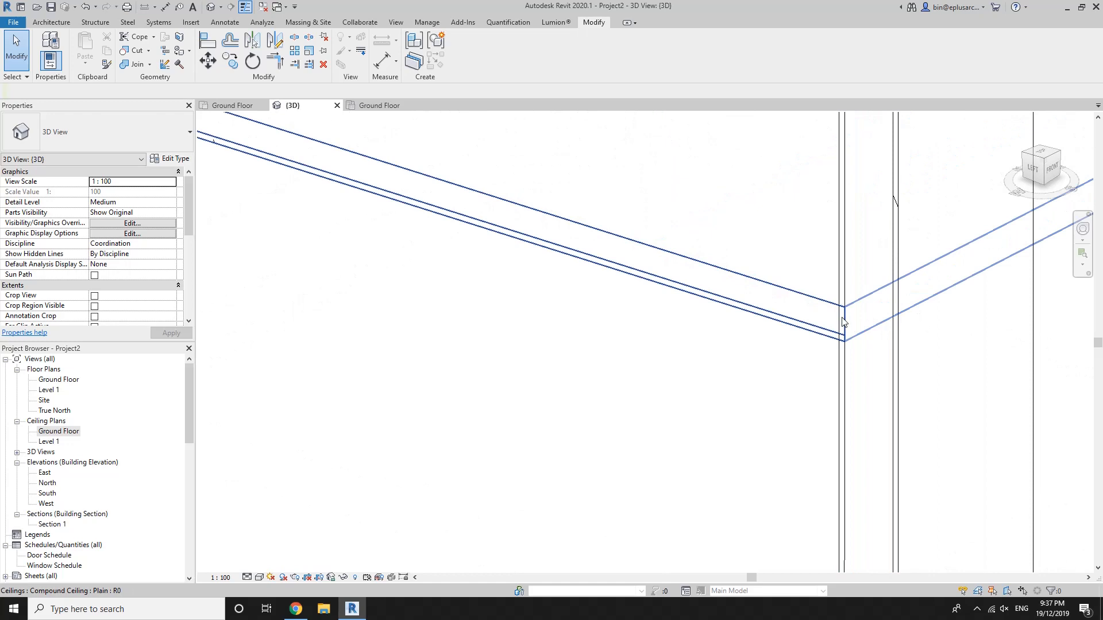
{"action": "scroll", "coordinate": [842, 322], "scroll_direction": "down", "scroll_amount": 8}
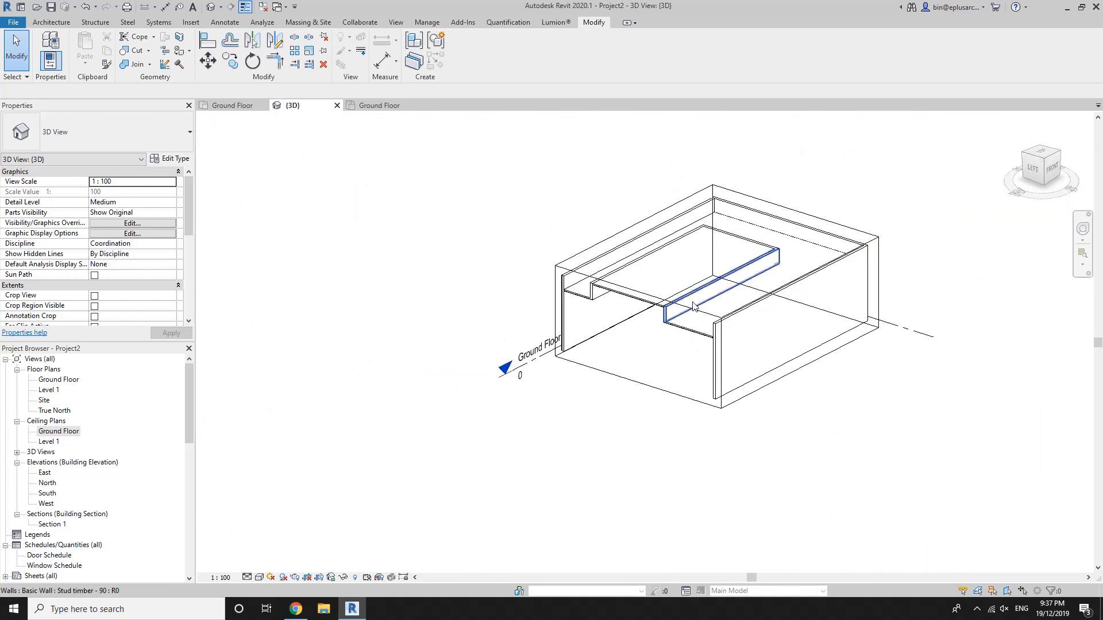
Stretch the section box outward around the full room and join the lower ceiling with the surrounding outer walls.
{"action": "left_click", "coordinate": [693, 308]}
{"action": "left_click_drag", "start_coordinate": [634, 343], "coordinate": [514, 416]}
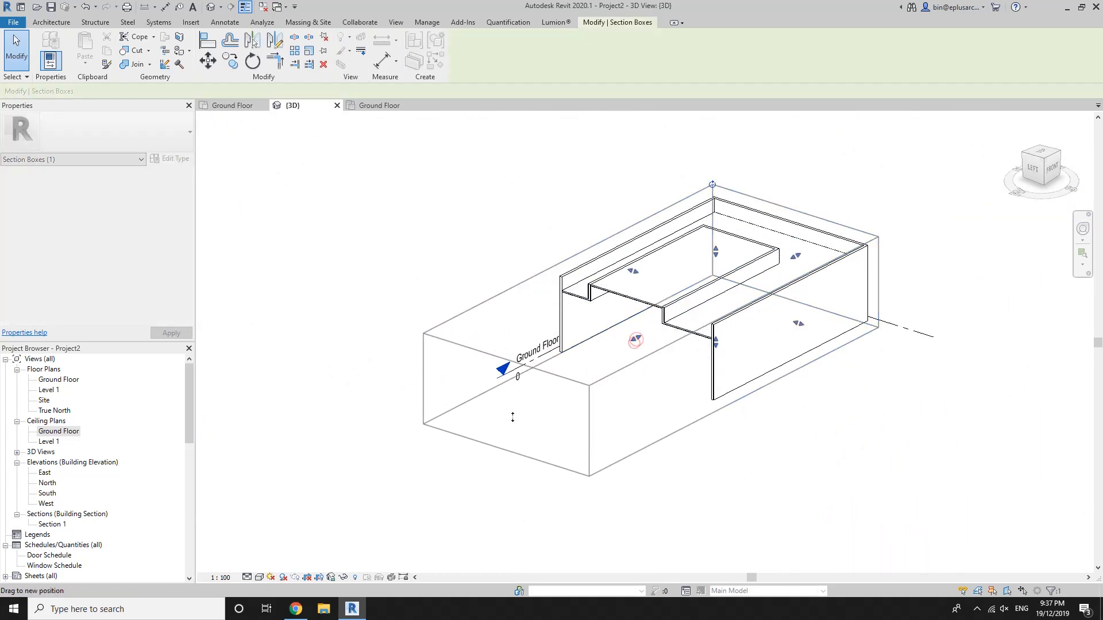
{"action": "left_click", "coordinate": [135, 61]}
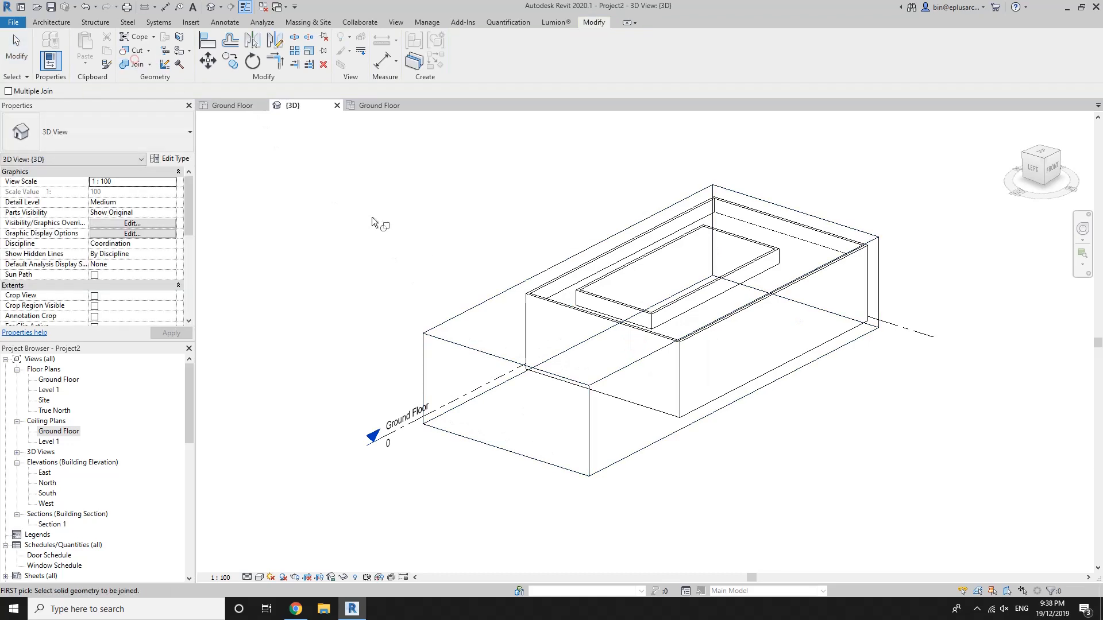
{"action": "left_click", "coordinate": [689, 342]}
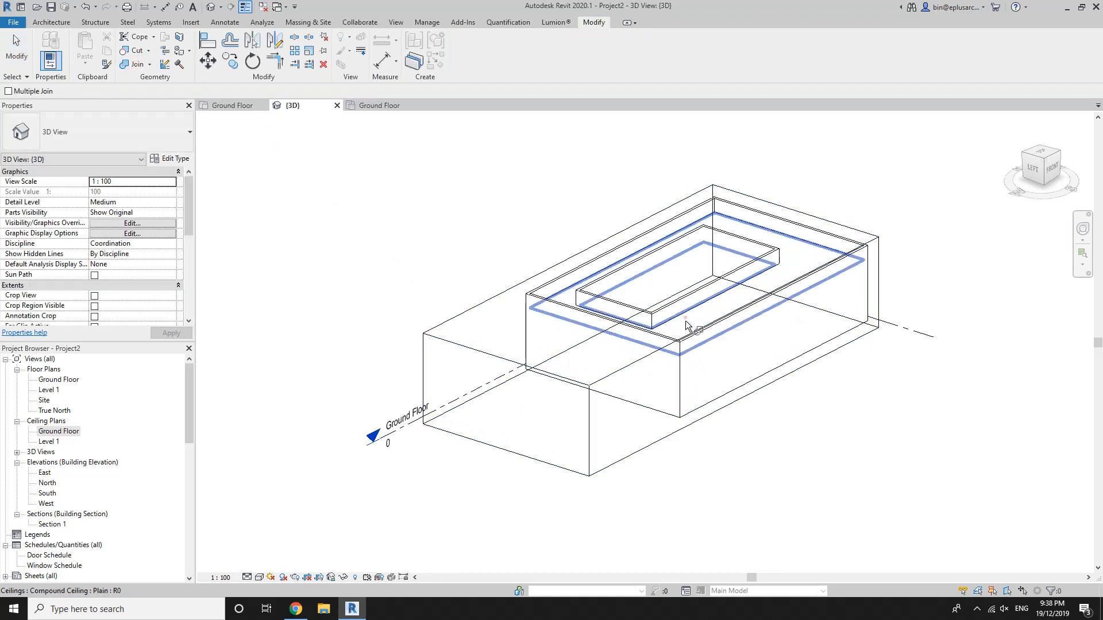
{"action": "left_click", "coordinate": [785, 289]}
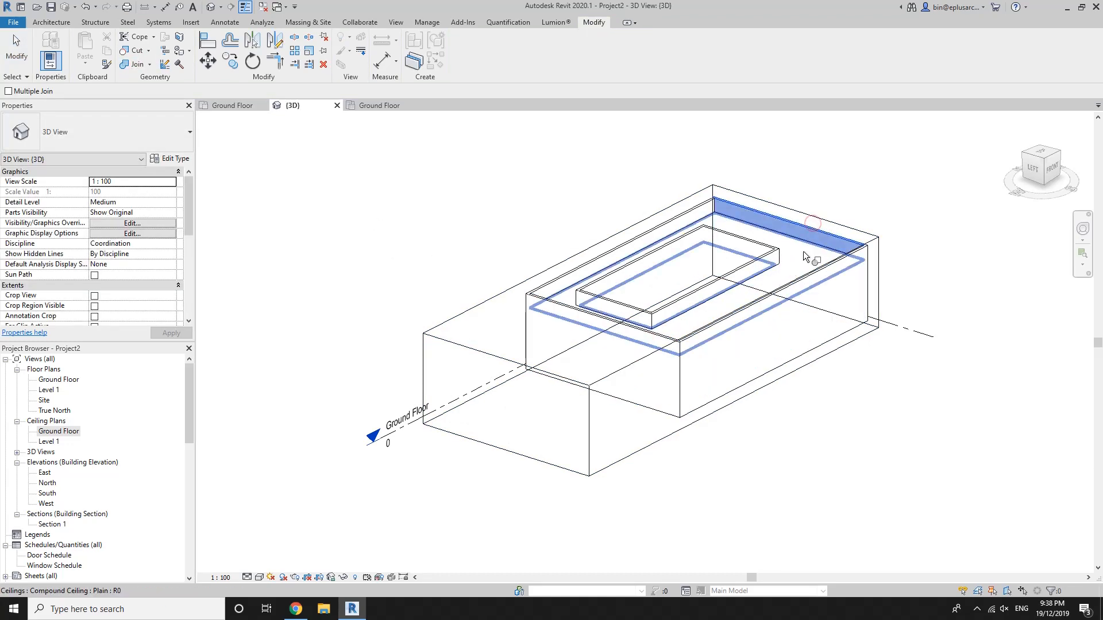
{"action": "left_click", "coordinate": [803, 248]}
{"action": "left_click", "coordinate": [698, 208]}
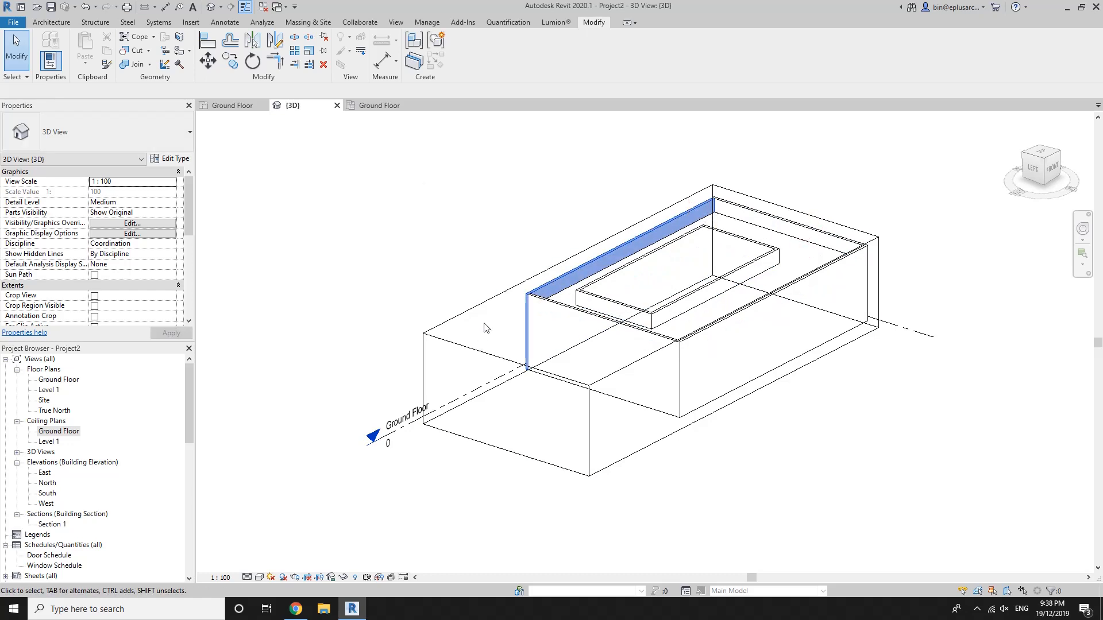
Pull the section box back inside the short outer wall and examine the lower ceiling's junctions with both long outer walls.
{"action": "left_click", "coordinate": [460, 345]}
{"action": "left_click_drag", "start_coordinate": [506, 405], "coordinate": [659, 329]}
{"action": "scroll", "coordinate": [656, 355], "scroll_direction": "up", "scroll_amount": 4}
{"action": "scroll", "coordinate": [866, 314], "scroll_direction": "up", "scroll_amount": 2}
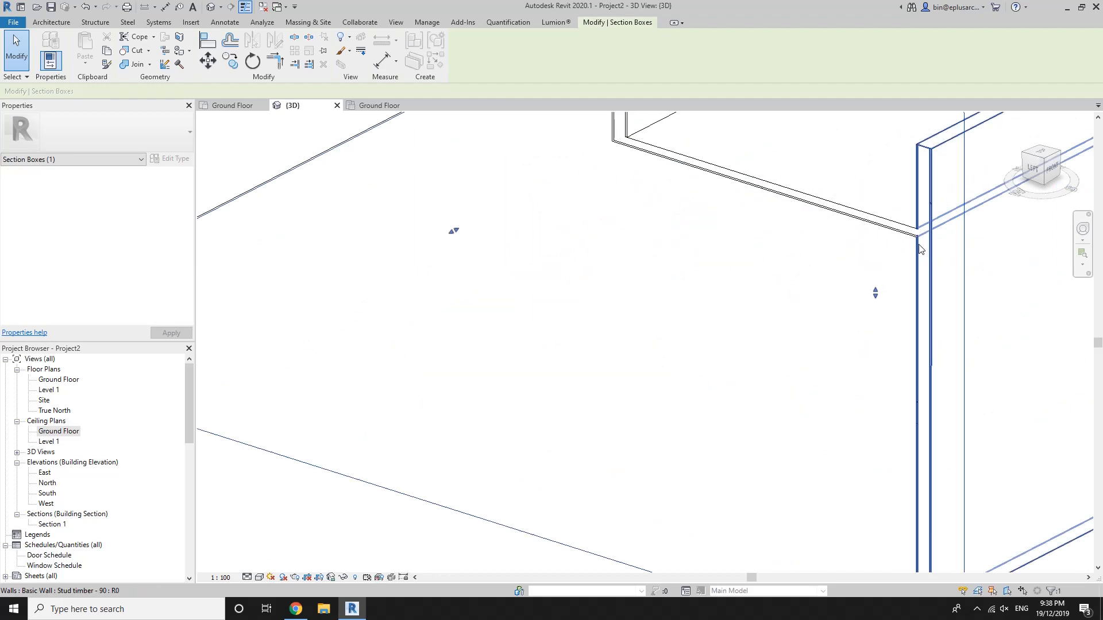
{"action": "middle_click_drag", "start_coordinate": [696, 212], "coordinate": [894, 439]}
{"action": "middle_click_drag", "start_coordinate": [621, 353], "coordinate": [712, 353]}
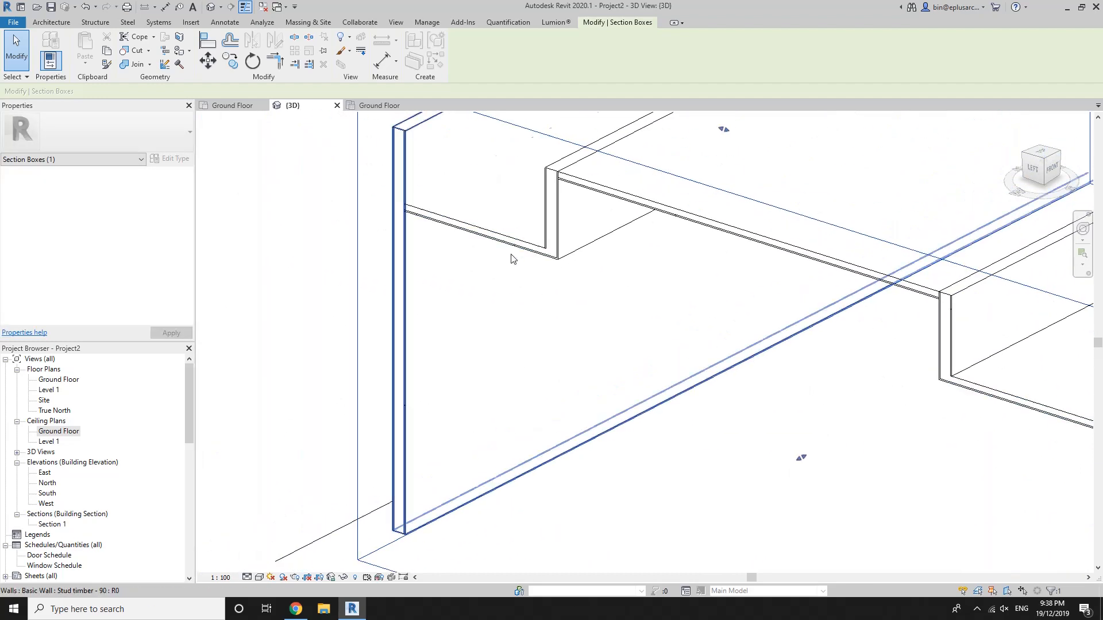
Join the lower ceiling with the long outer wall on the Ground Floor level marker's side.
{"action": "scroll", "coordinate": [406, 210], "scroll_direction": "up", "scroll_amount": 2}
{"action": "left_click", "coordinate": [134, 62]}
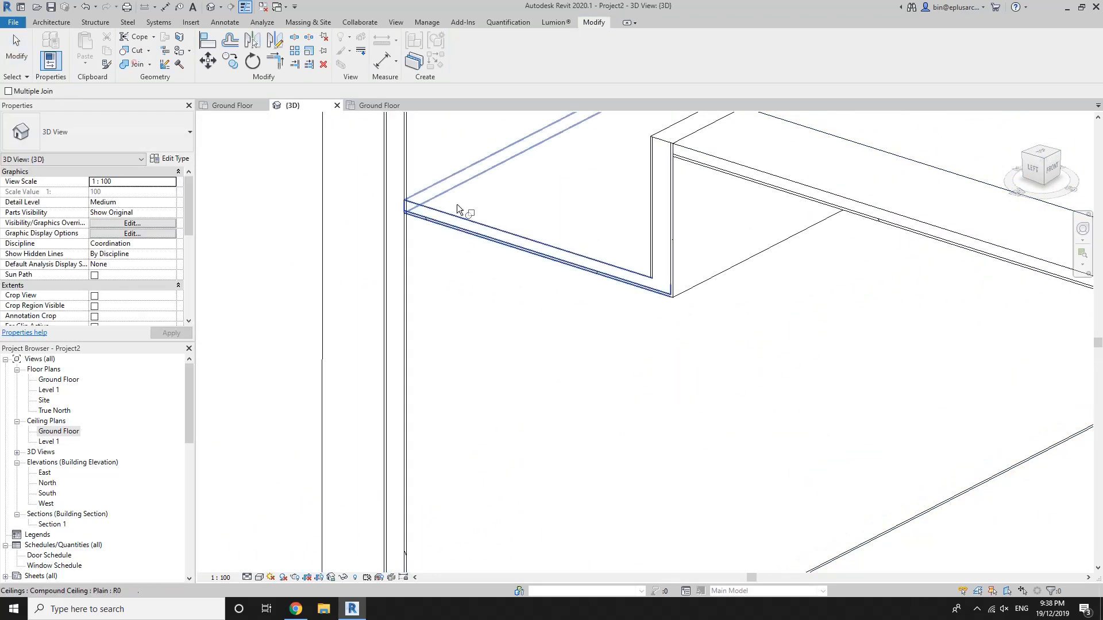
{"action": "left_click", "coordinate": [426, 170]}
{"action": "left_click", "coordinate": [443, 202]}
{"action": "key", "text": "Escape"}
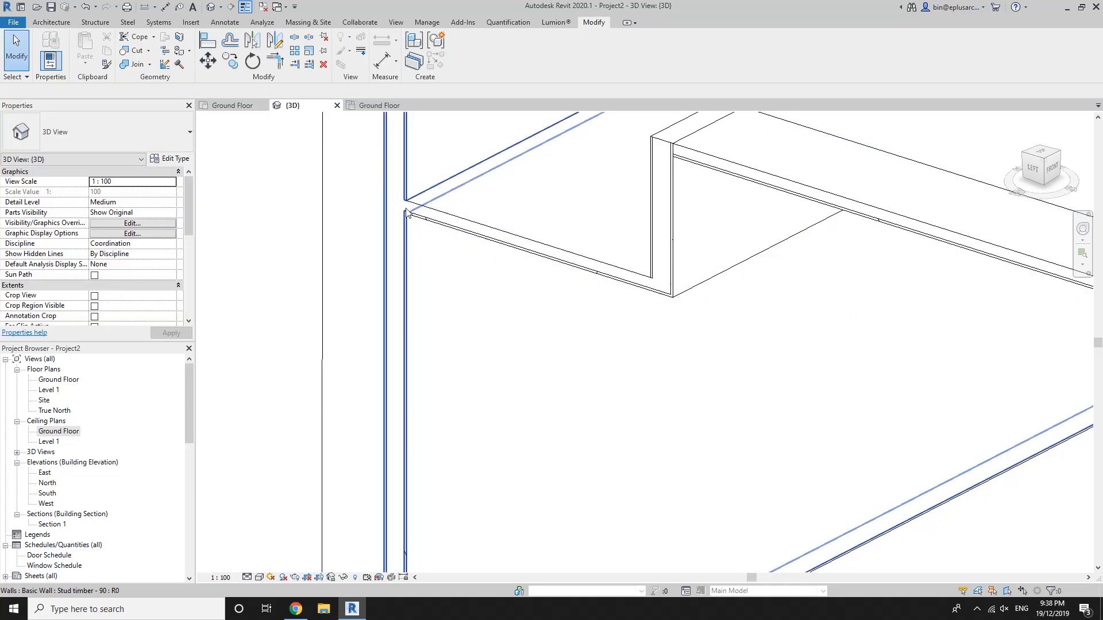
{"action": "middle_click_drag", "start_coordinate": [697, 301], "coordinate": [616, 326]}
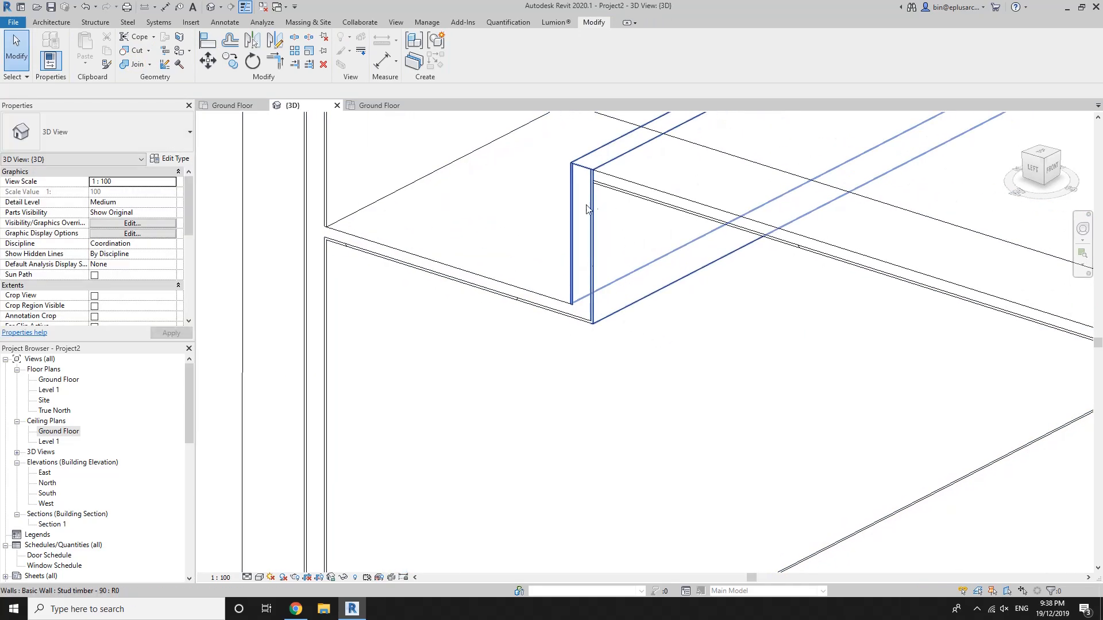
Stretch the section box outward past the short outer wall so it encloses the complete ring of raised inner walls.
{"action": "scroll", "coordinate": [581, 225], "scroll_direction": "down", "scroll_amount": 5}
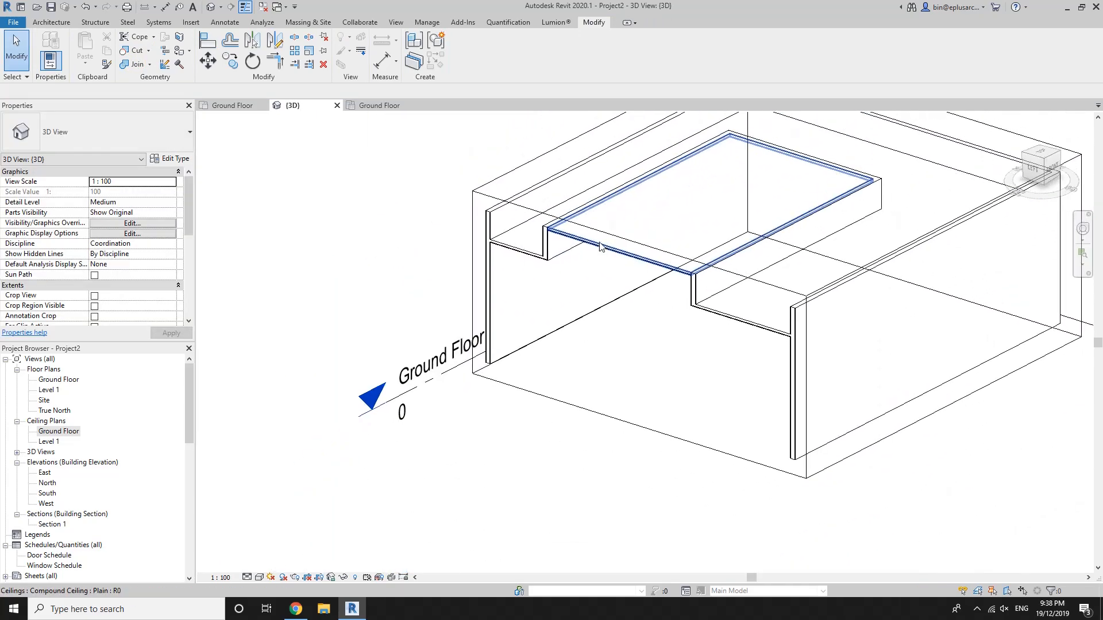
{"action": "left_click", "coordinate": [601, 237]}
{"action": "scroll", "coordinate": [601, 237], "scroll_direction": "down", "scroll_amount": 3}
{"action": "middle_click_drag", "start_coordinate": [603, 247], "coordinate": [631, 320], "text": "shift"}
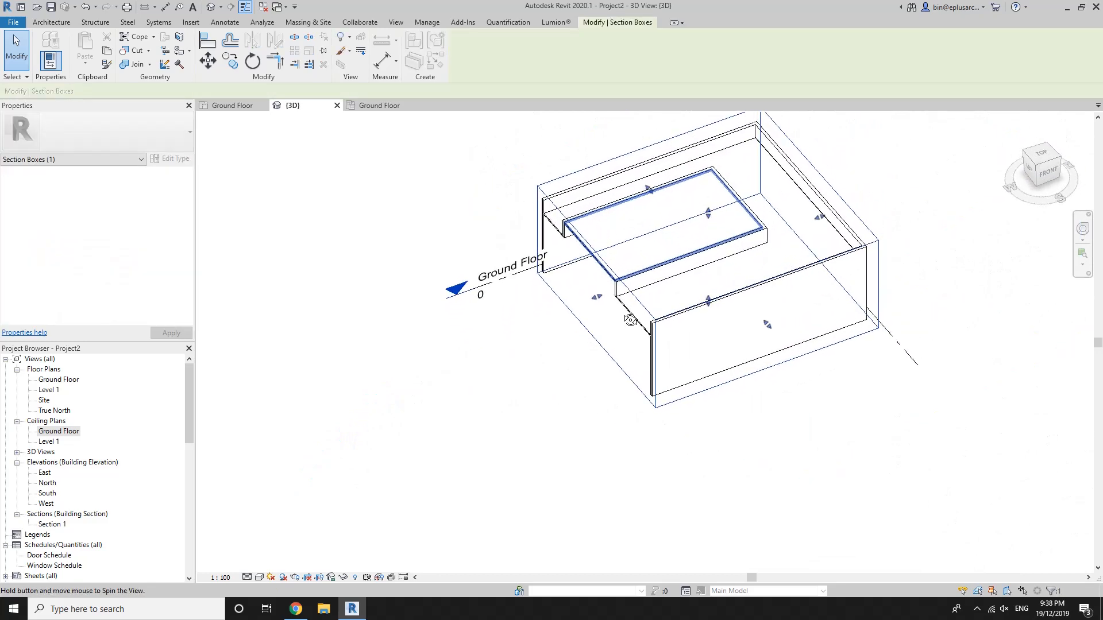
{"action": "left_click_drag", "start_coordinate": [598, 297], "coordinate": [484, 336]}
Select the chain of four raised inner walls and duplicate their wall type as Stud timber - 91.
{"action": "key", "text": "Tab"}
{"action": "left_click", "coordinate": [605, 294]}
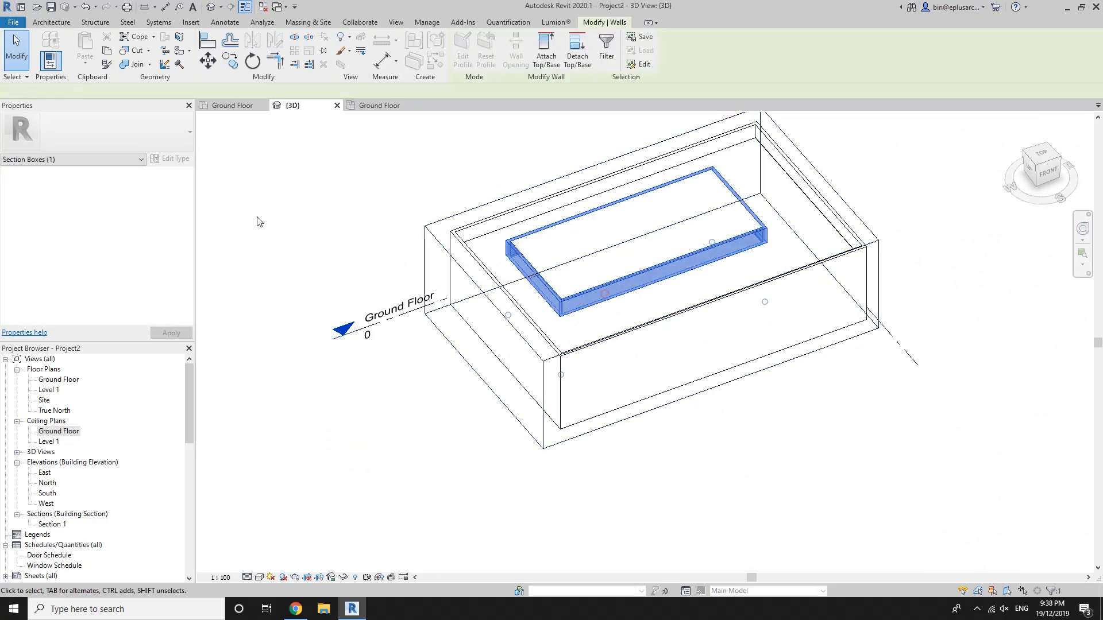
{"action": "left_click", "coordinate": [169, 158]}
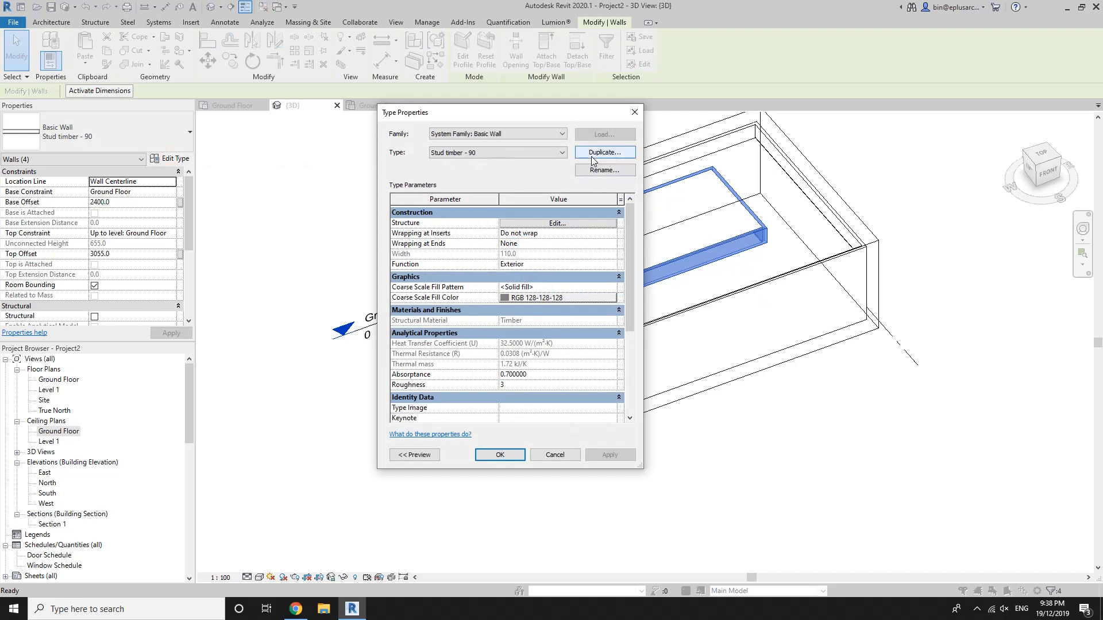
{"action": "left_click", "coordinate": [593, 153]}
{"action": "left_click", "coordinate": [89, 273]}
Delete the interior-side Gypsum Wall Board finish layer from the Stud timber - 91 wall structure and apply the type.
{"action": "left_click", "coordinate": [525, 227]}
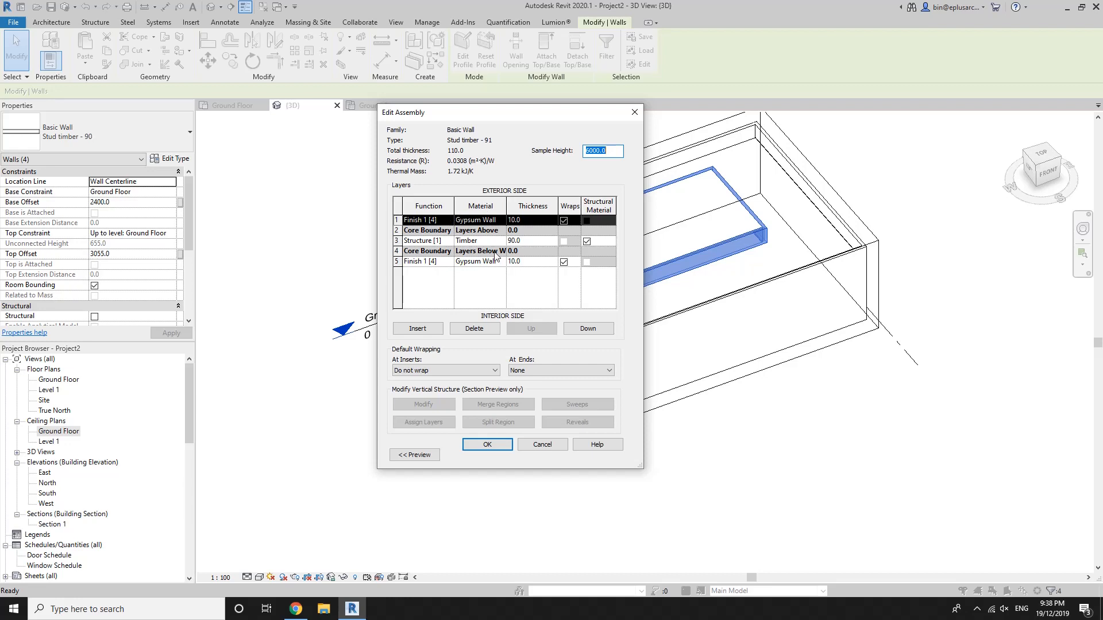
{"action": "left_click", "coordinate": [398, 261]}
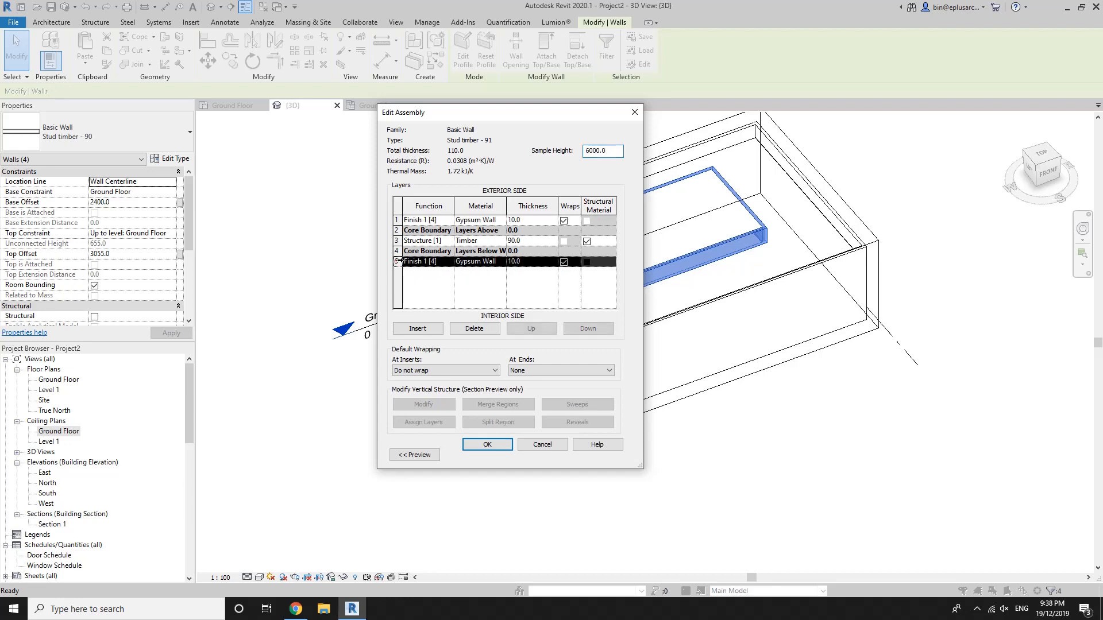
{"action": "left_click", "coordinate": [474, 330]}
{"action": "left_click", "coordinate": [487, 445]}
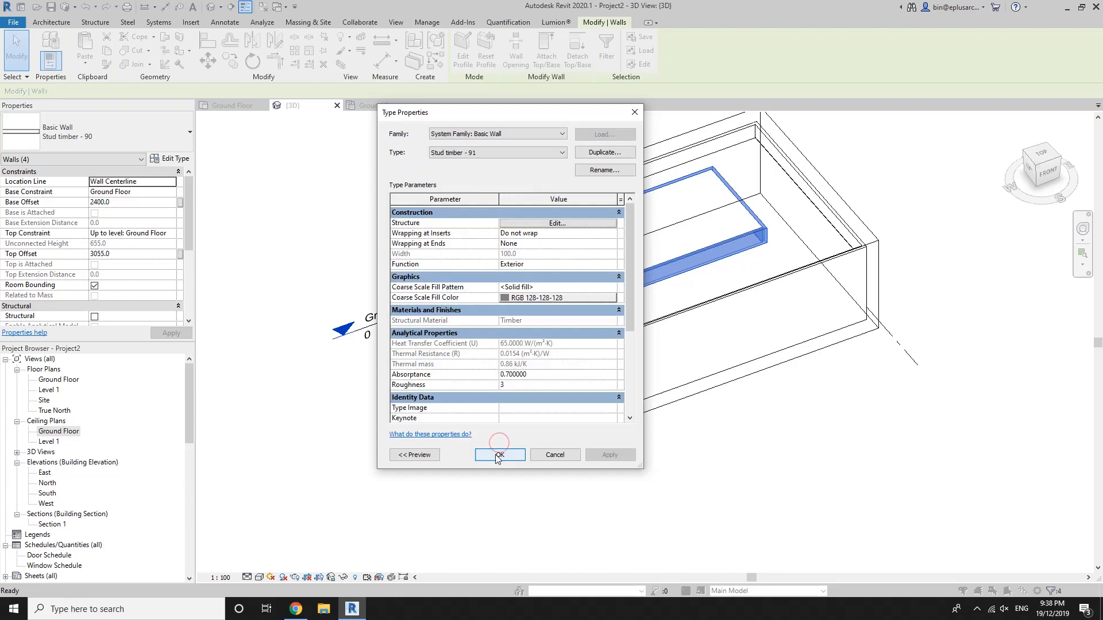
{"action": "left_click", "coordinate": [497, 455]}
{"action": "middle_click_drag", "start_coordinate": [509, 339], "coordinate": [601, 309], "text": "shift"}
{"action": "key", "text": "Escape"}
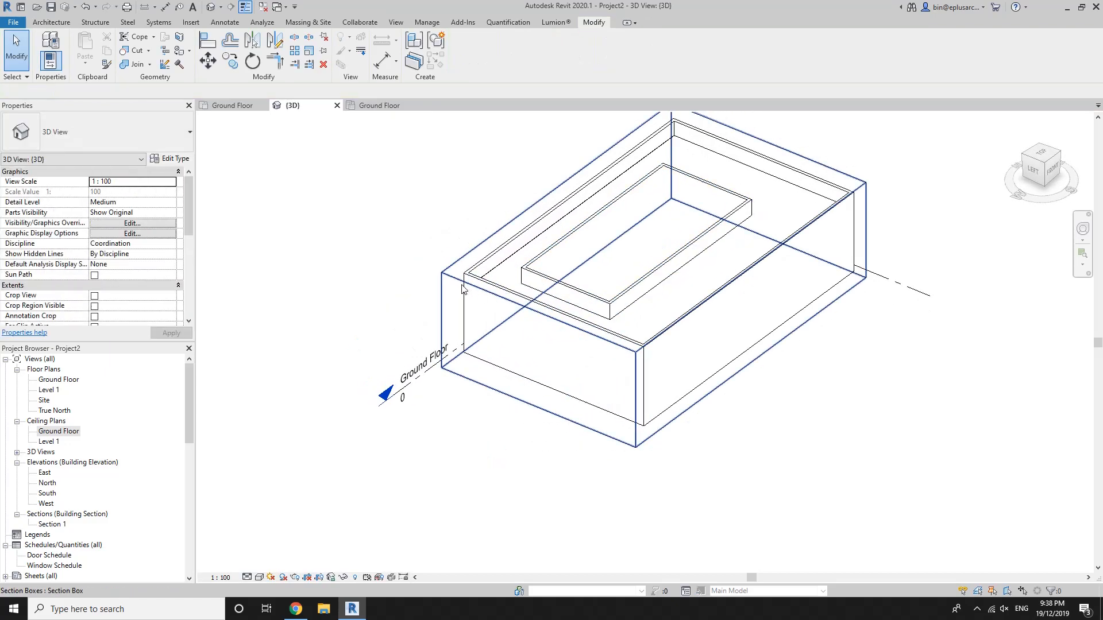
Pull the section box inward again and examine where the single-lined raised inner walls meet the upper and lower ceilings.
{"action": "left_click", "coordinate": [463, 289]}
{"action": "left_click_drag", "start_coordinate": [539, 362], "coordinate": [614, 308]}
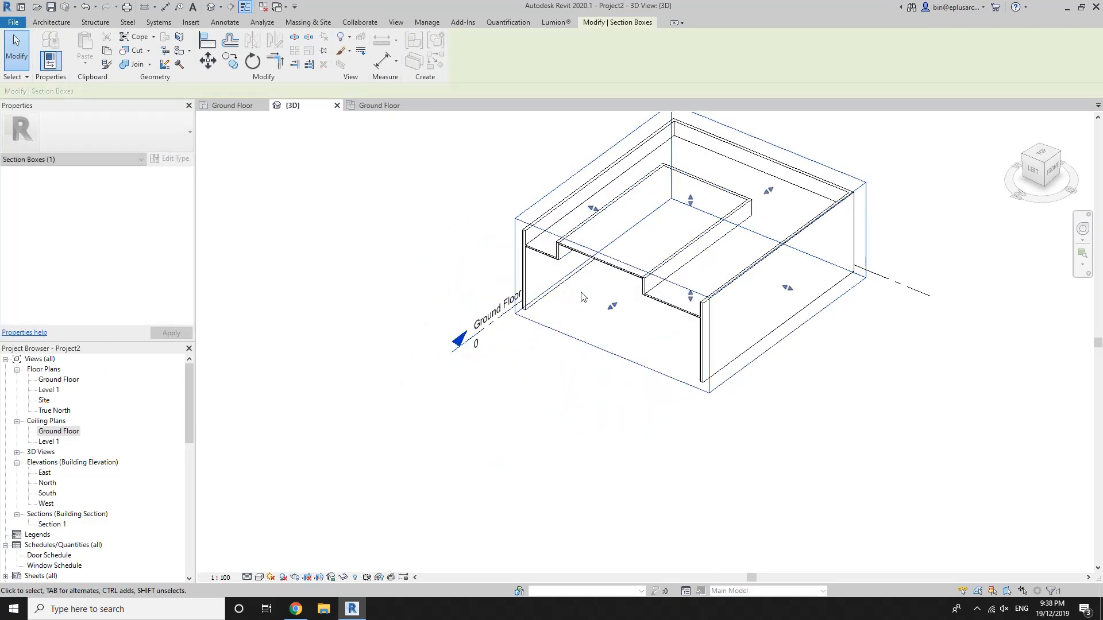
{"action": "scroll", "coordinate": [539, 239], "scroll_direction": "up", "scroll_amount": 7}
{"action": "key", "text": "Escape"}
{"action": "middle_click_drag", "start_coordinate": [542, 225], "coordinate": [525, 372]}
{"action": "scroll", "coordinate": [545, 261], "scroll_direction": "up", "scroll_amount": 3}
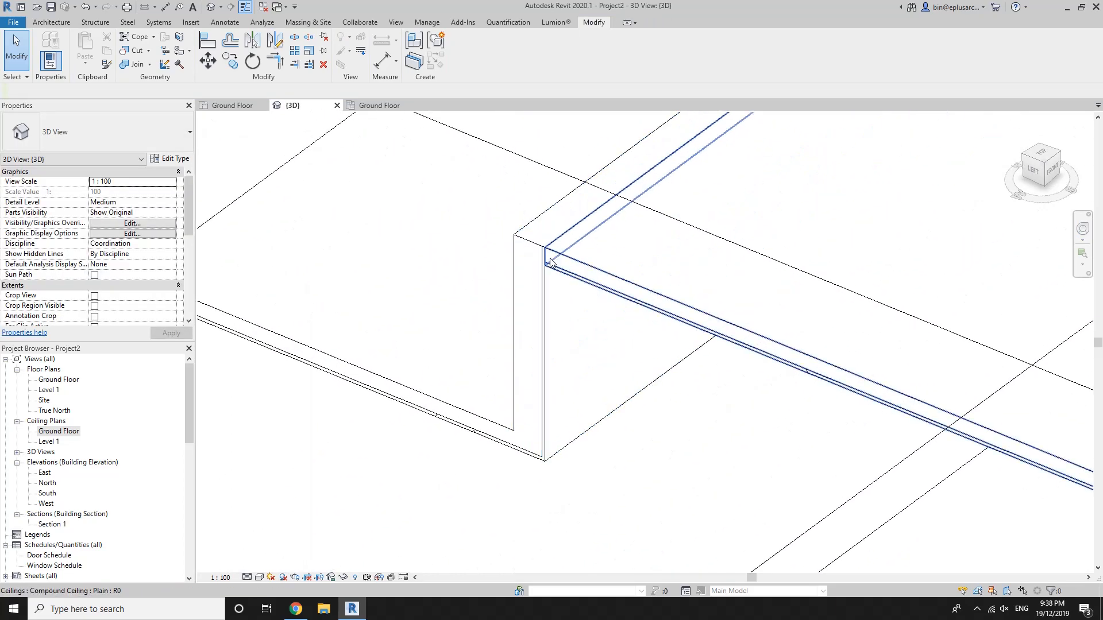
{"action": "scroll", "coordinate": [576, 286], "scroll_direction": "down", "scroll_amount": 8}
{"action": "scroll", "coordinate": [738, 362], "scroll_direction": "up", "scroll_amount": 5}
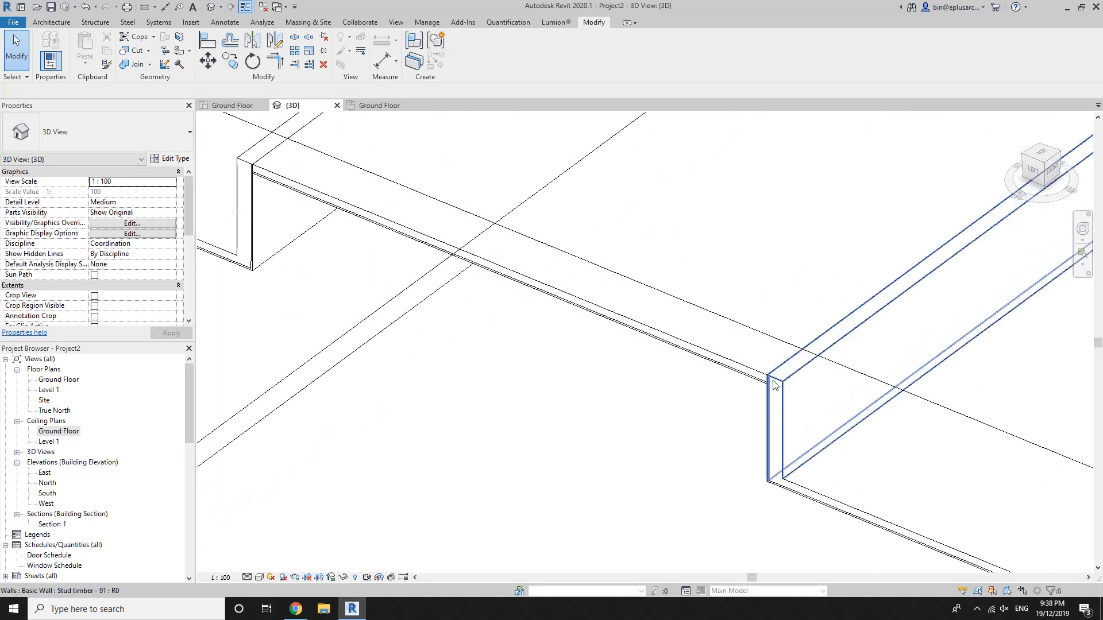
Edit the raised upper ceiling's boundary so that all four sketch lines extend into the wall core.
{"action": "scroll", "coordinate": [735, 374], "scroll_direction": "down", "scroll_amount": 3}
{"action": "scroll", "coordinate": [718, 366], "scroll_direction": "down", "scroll_amount": 3}
{"action": "left_click", "coordinate": [661, 280]}
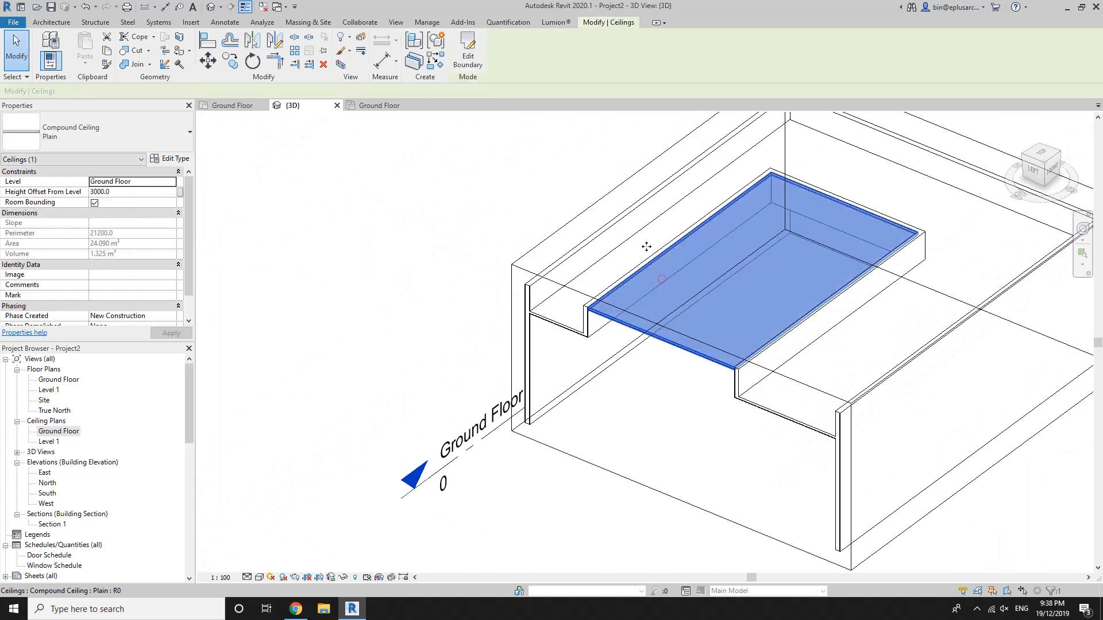
{"action": "left_click", "coordinate": [469, 58]}
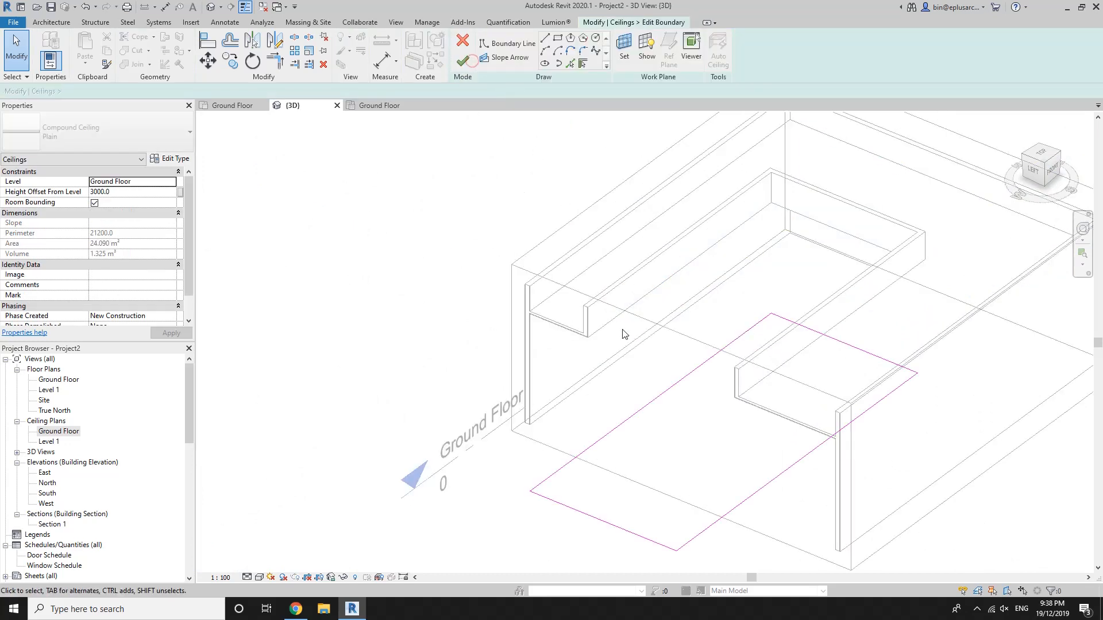
{"action": "key", "text": "Tab"}
{"action": "left_click", "coordinate": [675, 386]}
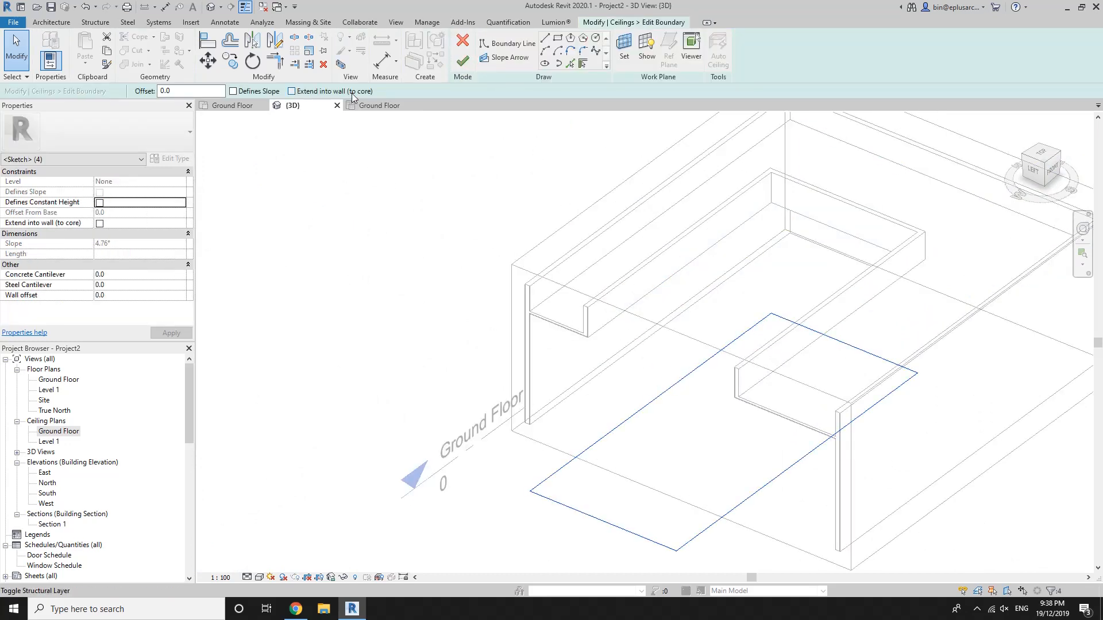
{"action": "left_click", "coordinate": [462, 64]}
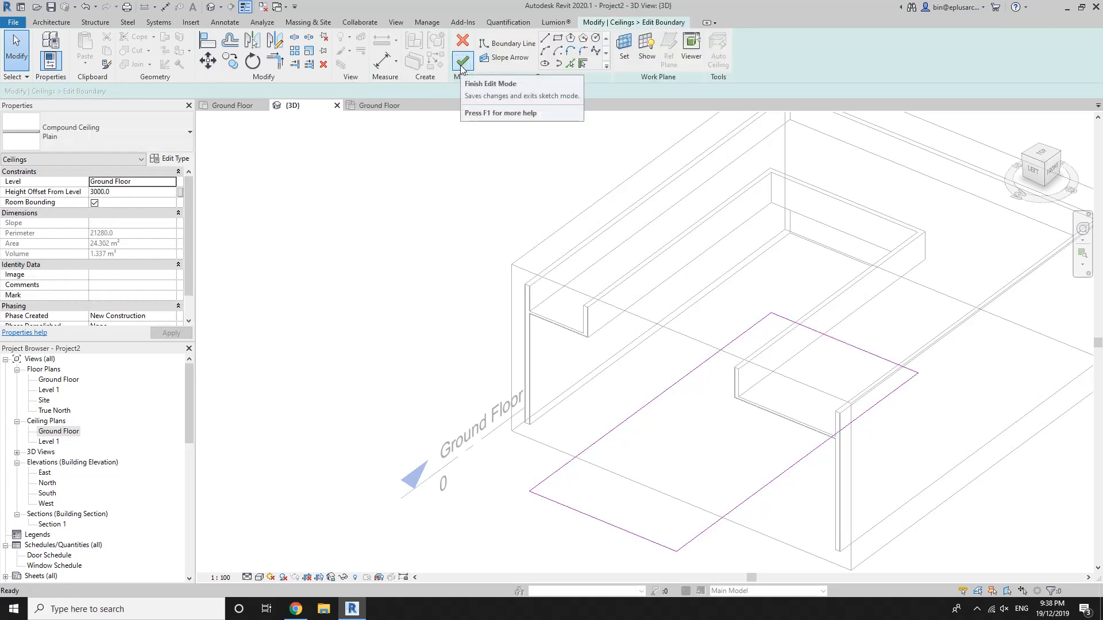
{"action": "left_click", "coordinate": [460, 66]}
{"action": "middle_click_drag", "start_coordinate": [663, 244], "coordinate": [608, 182]}
{"action": "key", "text": "Escape"}
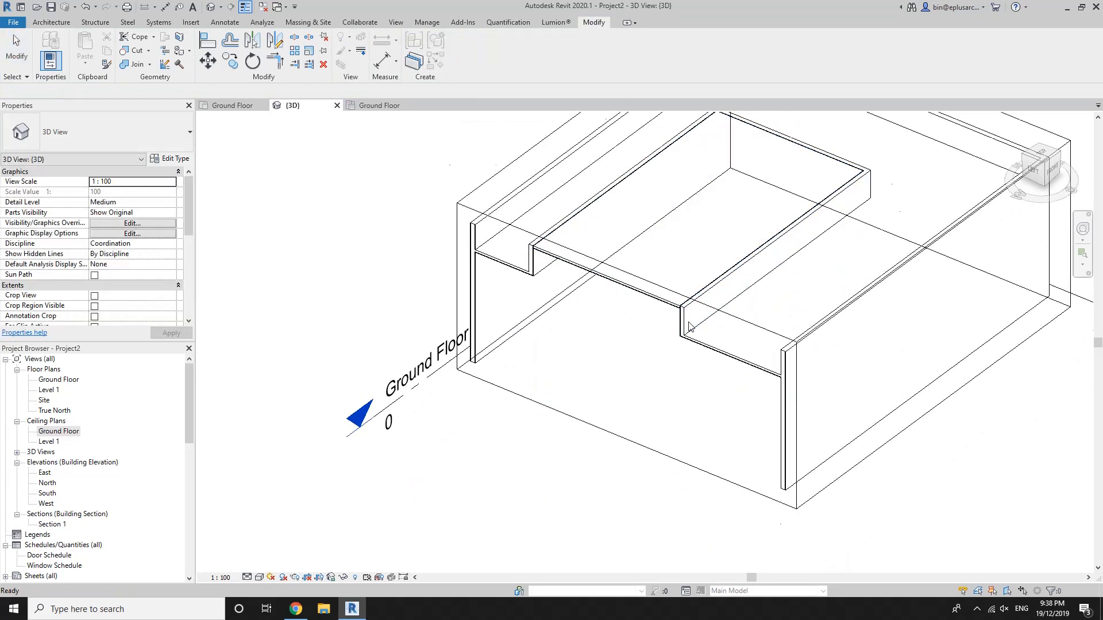
Stretch the section box outward past the short outer wall to expose the whole raised ceiling and its inner walls.
{"action": "scroll", "coordinate": [689, 326], "scroll_direction": "up", "scroll_amount": 3}
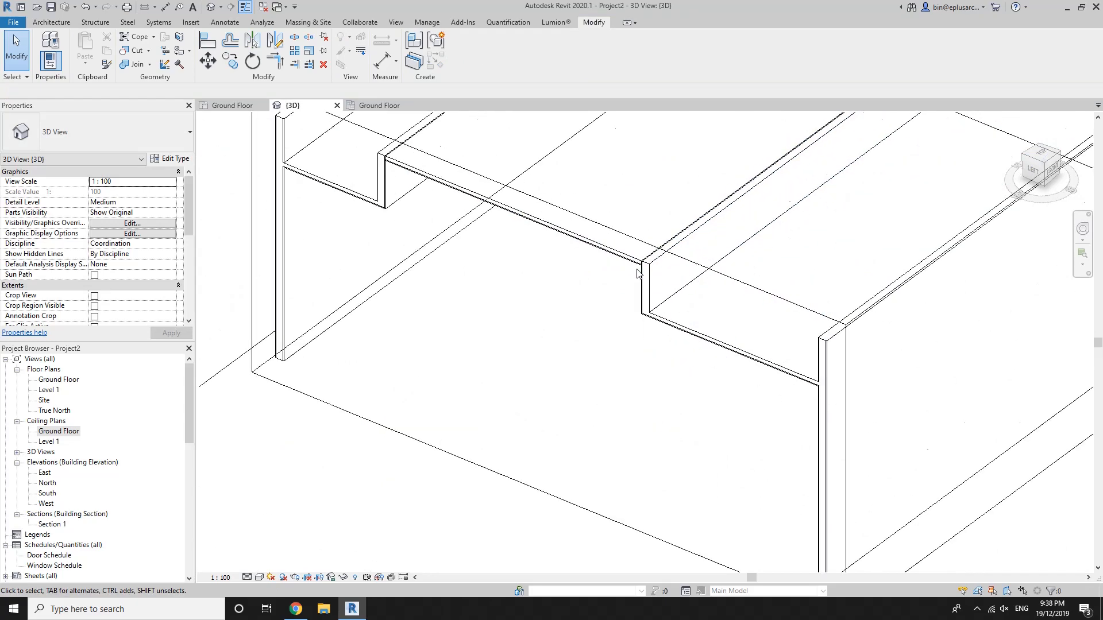
{"action": "scroll", "coordinate": [637, 270], "scroll_direction": "down", "scroll_amount": 3}
{"action": "left_click", "coordinate": [676, 272]}
{"action": "left_click_drag", "start_coordinate": [599, 304], "coordinate": [520, 368]}
Join the geometry of the raised upper ceiling with the surrounding raised inner walls.
{"action": "left_click", "coordinate": [137, 64]}
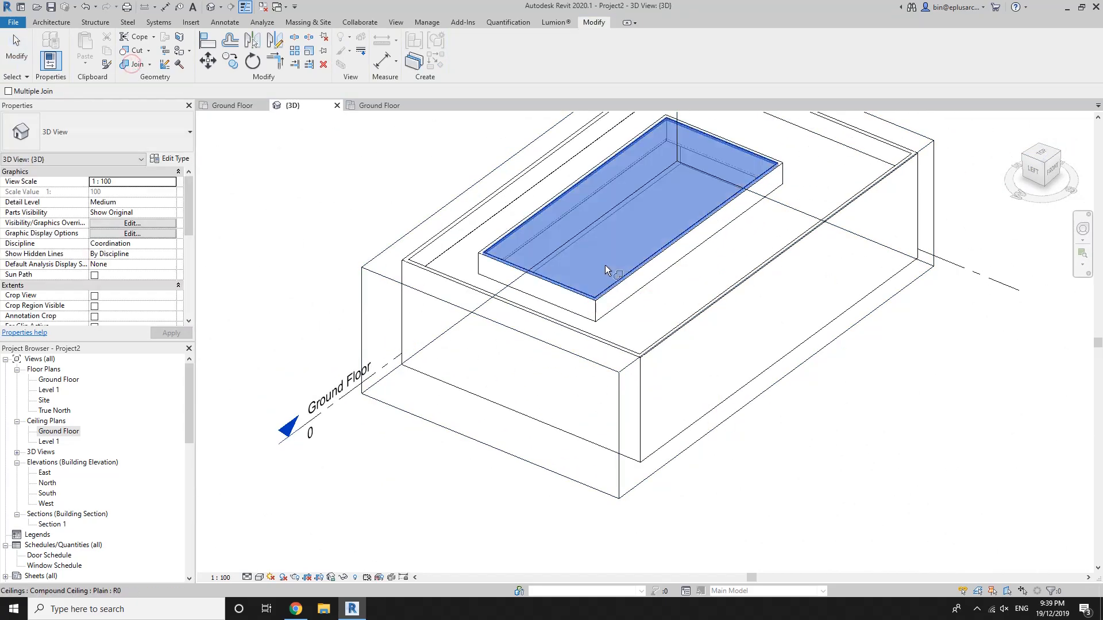
{"action": "left_click", "coordinate": [577, 275]}
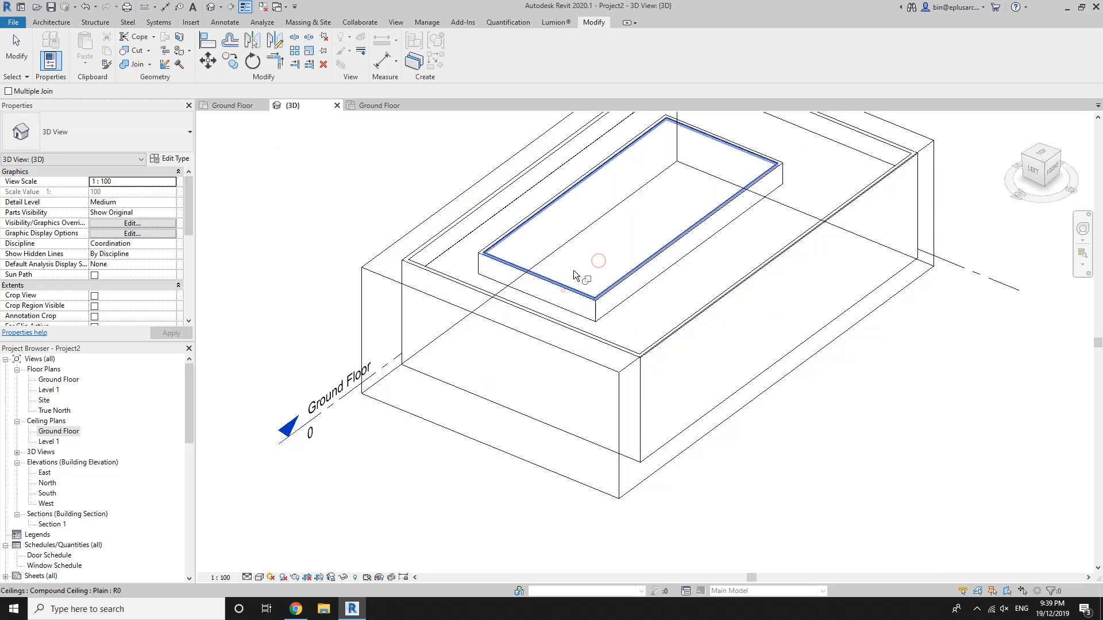
{"action": "left_click", "coordinate": [537, 208]}
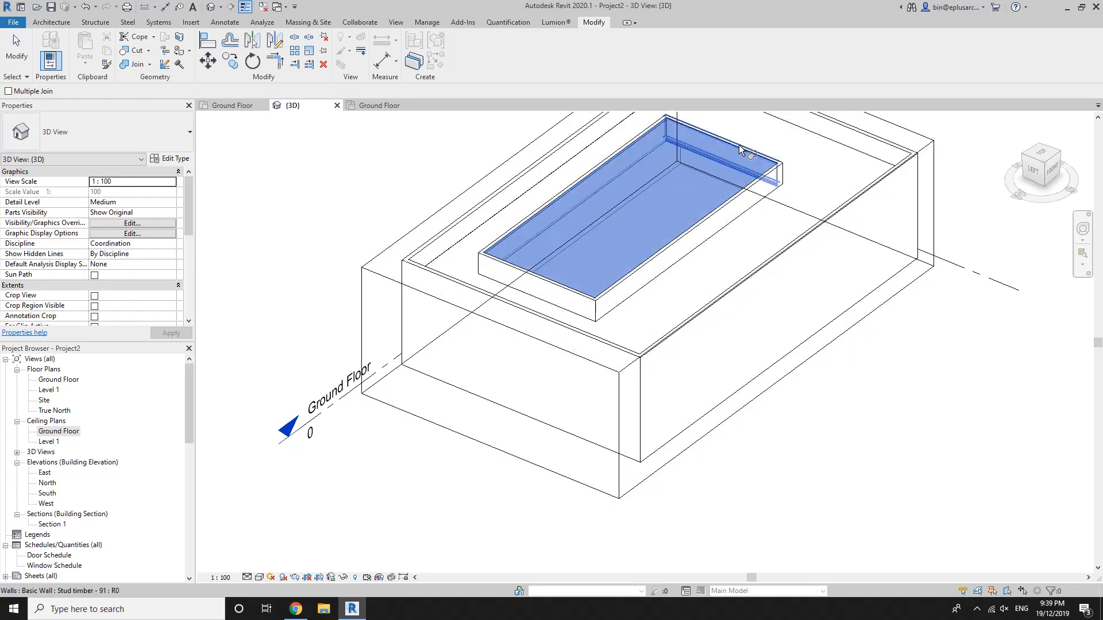
{"action": "key", "text": "Escape"}
Pull the section box inward to cut through the stepped ceiling and examine the raised walls' junctions with both ceilings.
{"action": "left_click", "coordinate": [499, 324]}
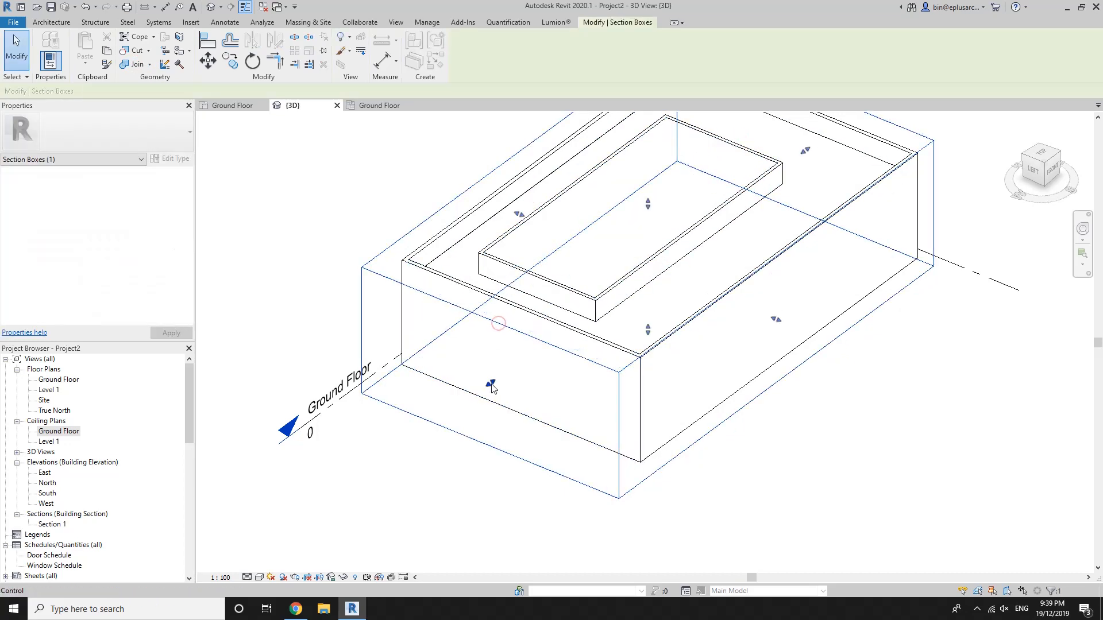
{"action": "left_click_drag", "start_coordinate": [490, 383], "coordinate": [643, 297]}
{"action": "left_click", "coordinate": [569, 331]}
{"action": "scroll", "coordinate": [692, 253], "scroll_direction": "up", "scroll_amount": 7}
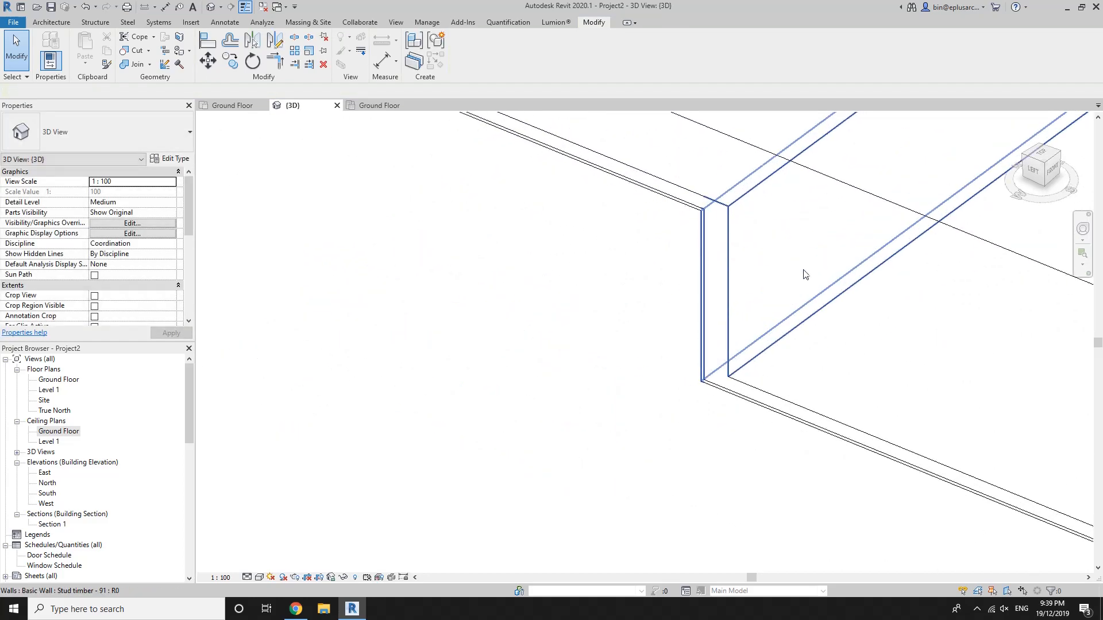
{"action": "scroll", "coordinate": [638, 233], "scroll_direction": "down", "scroll_amount": 1}
{"action": "middle_click_drag", "start_coordinate": [574, 246], "coordinate": [971, 382]}
{"action": "middle_click_drag", "start_coordinate": [537, 224], "coordinate": [896, 351]}
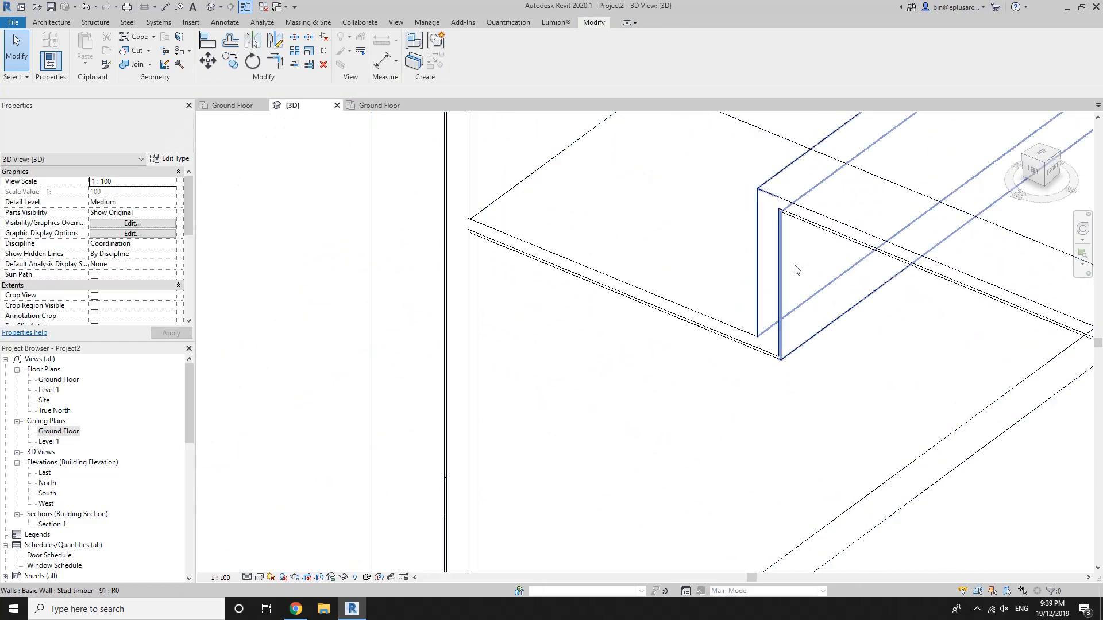
{"action": "scroll", "coordinate": [795, 245], "scroll_direction": "up", "scroll_amount": 2}
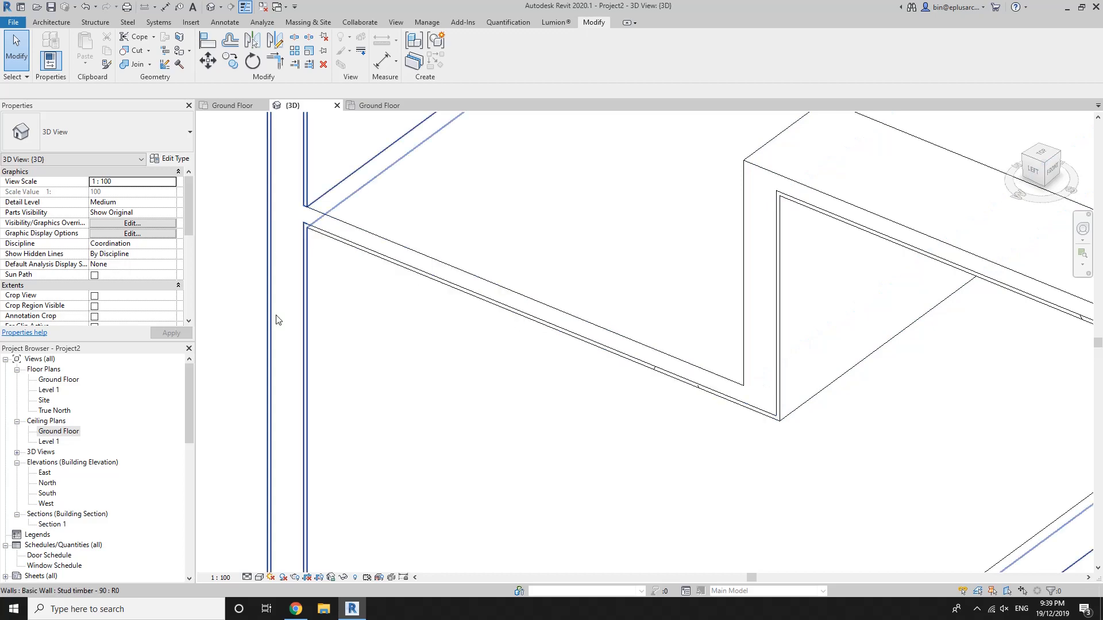
Examine from below the corner where the raised inner walls meet the lower ceiling.
{"action": "scroll", "coordinate": [799, 411], "scroll_direction": "down", "scroll_amount": 8}
{"action": "middle_click_drag", "start_coordinate": [888, 410], "coordinate": [821, 101]}
{"action": "middle_click_drag", "start_coordinate": [632, 351], "coordinate": [749, 274], "text": "shift"}
{"action": "scroll", "coordinate": [750, 276], "scroll_direction": "up", "scroll_amount": 5}
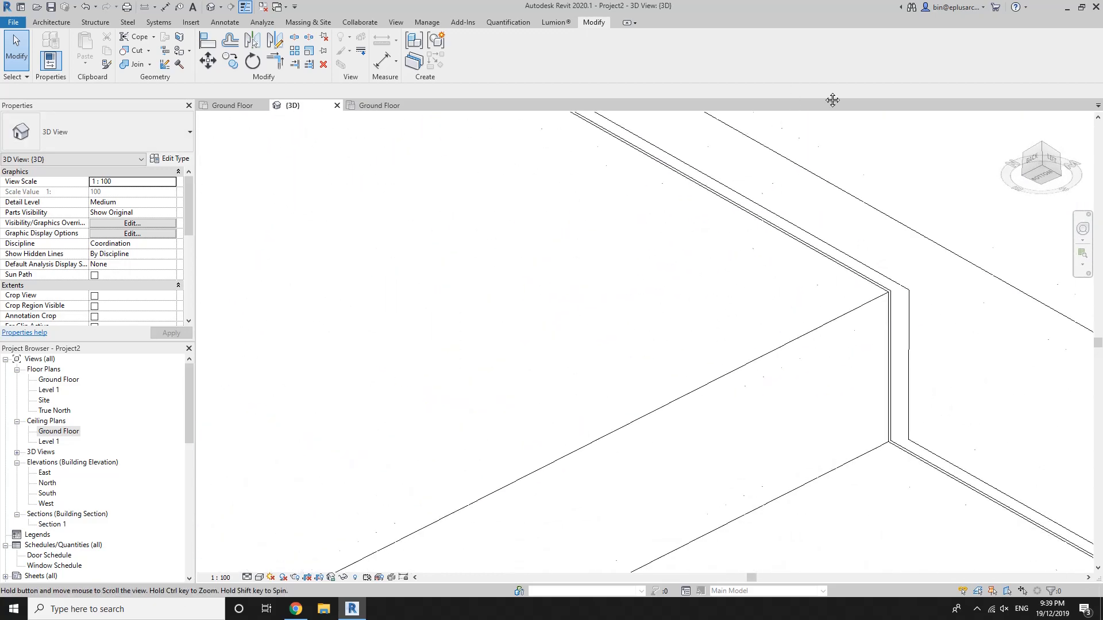
{"action": "scroll", "coordinate": [845, 167], "scroll_direction": "down", "scroll_amount": 5}
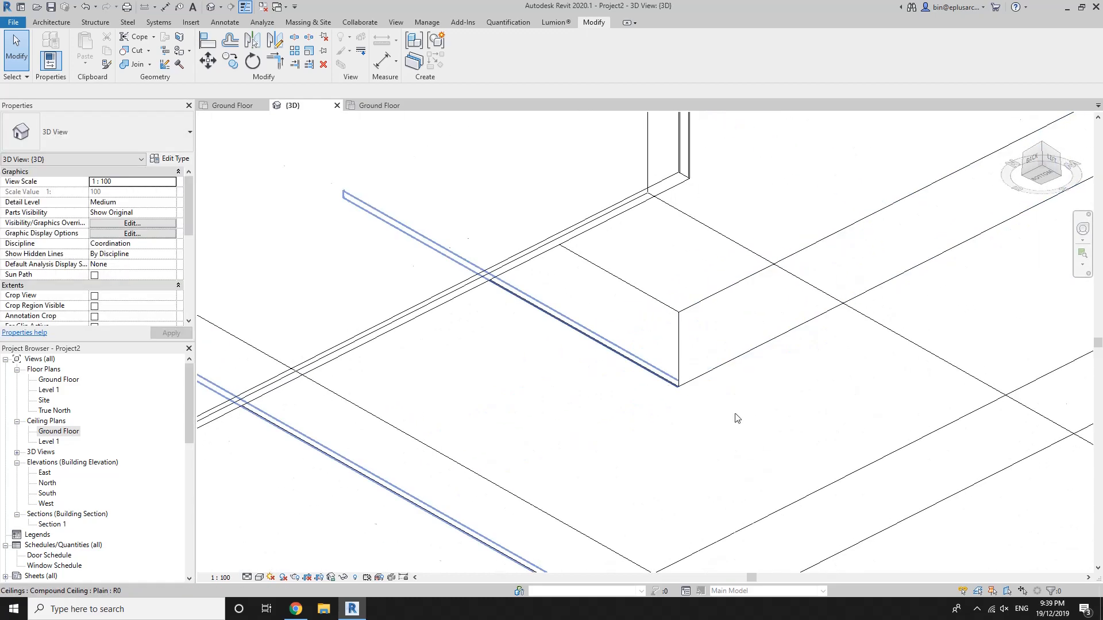
{"action": "scroll", "coordinate": [689, 408], "scroll_direction": "up", "scroll_amount": 5}
{"action": "scroll", "coordinate": [619, 352], "scroll_direction": "up", "scroll_amount": 2}
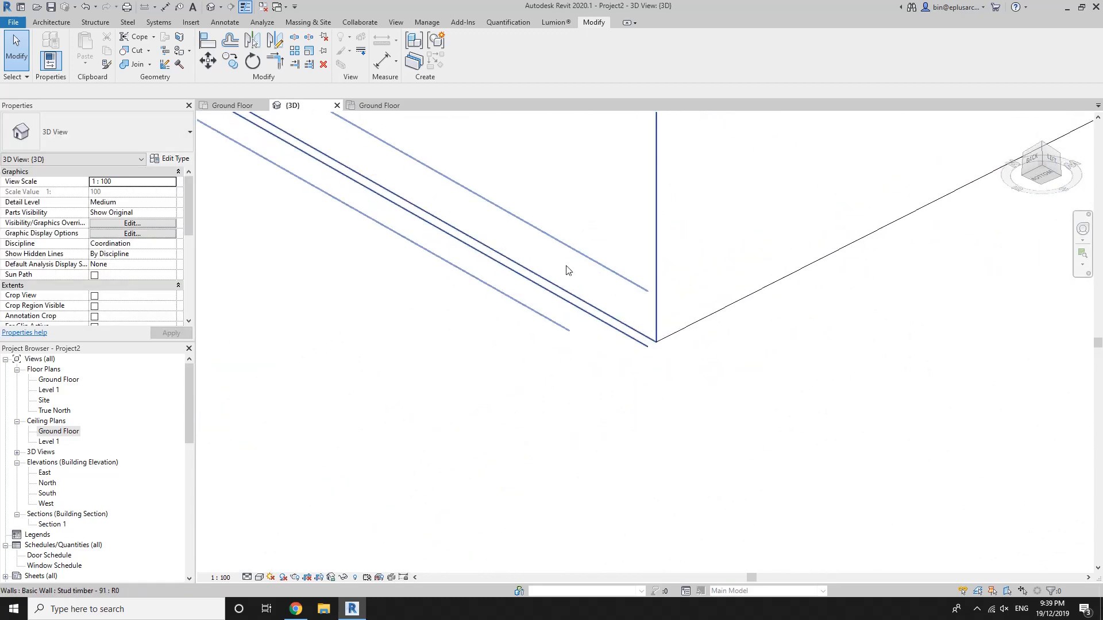
{"action": "middle_click_drag", "start_coordinate": [566, 270], "coordinate": [540, 293], "text": "shift"}
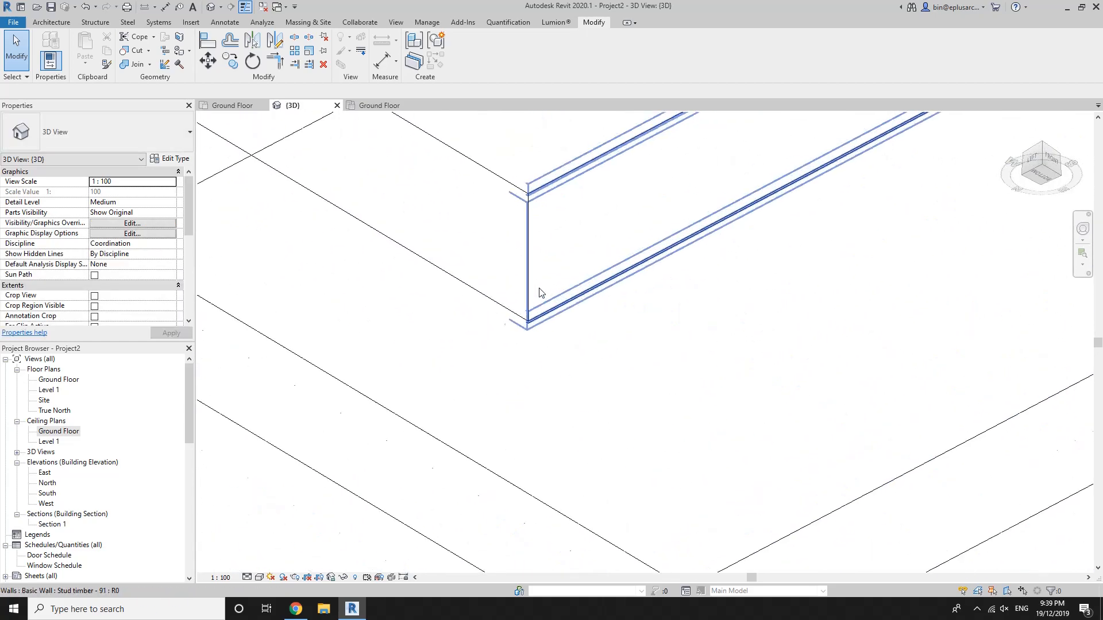
{"action": "scroll", "coordinate": [648, 214], "scroll_direction": "up", "scroll_amount": 1}
Try to switch the join order between the short raised inner wall and the lower ceiling.
{"action": "left_click", "coordinate": [149, 65]}
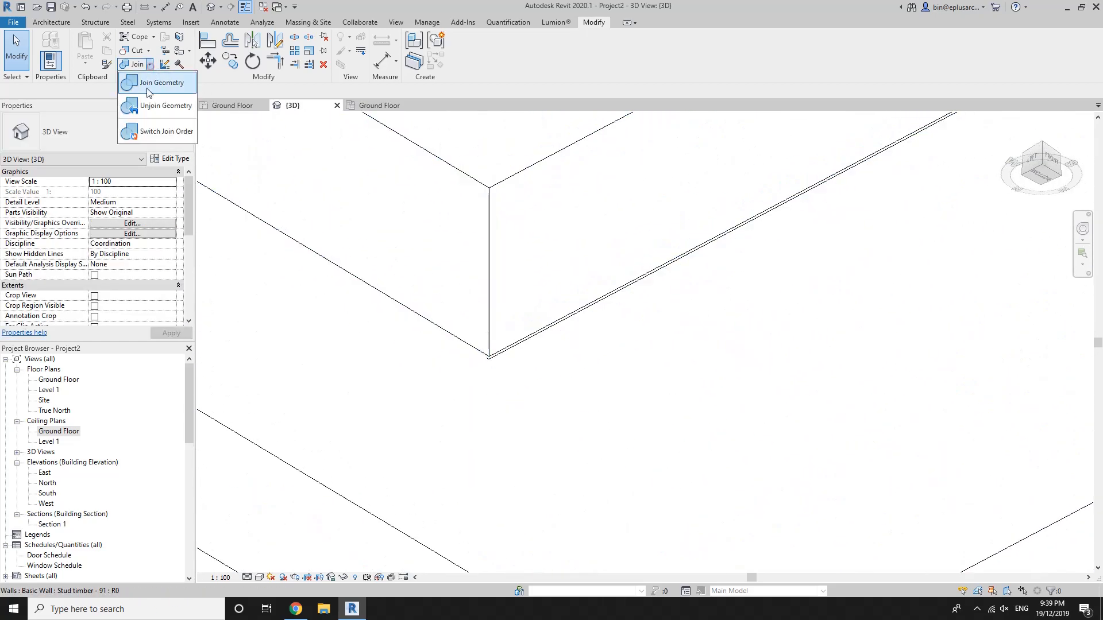
{"action": "left_click", "coordinate": [152, 137]}
{"action": "left_click", "coordinate": [552, 282]}
{"action": "left_click", "coordinate": [595, 357]}
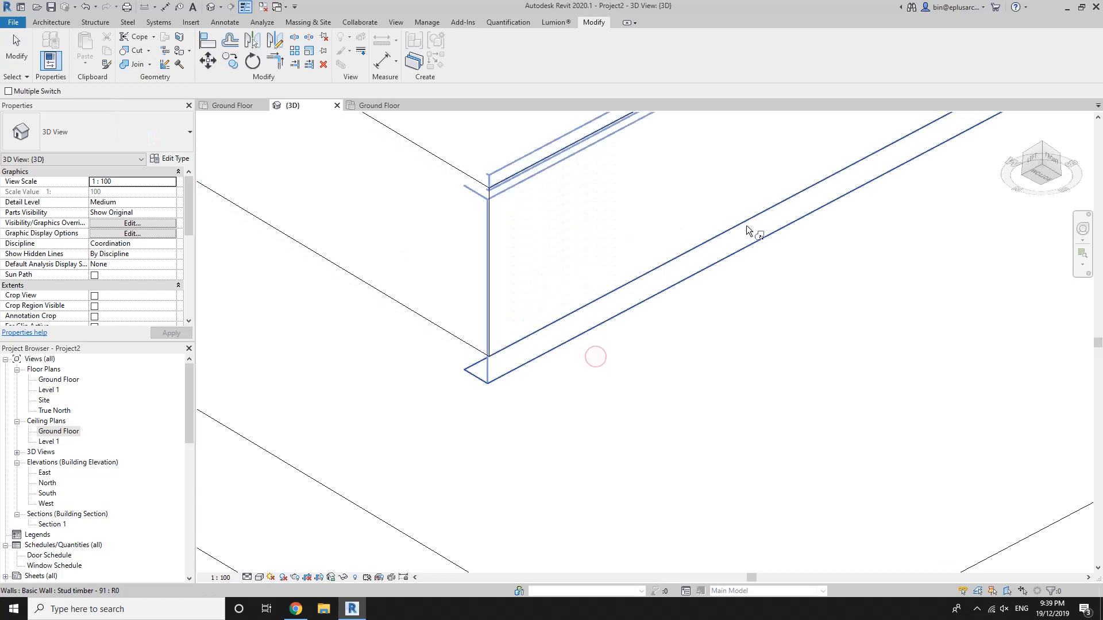
{"action": "left_click", "coordinate": [623, 238]}
{"action": "left_click", "coordinate": [696, 344]}
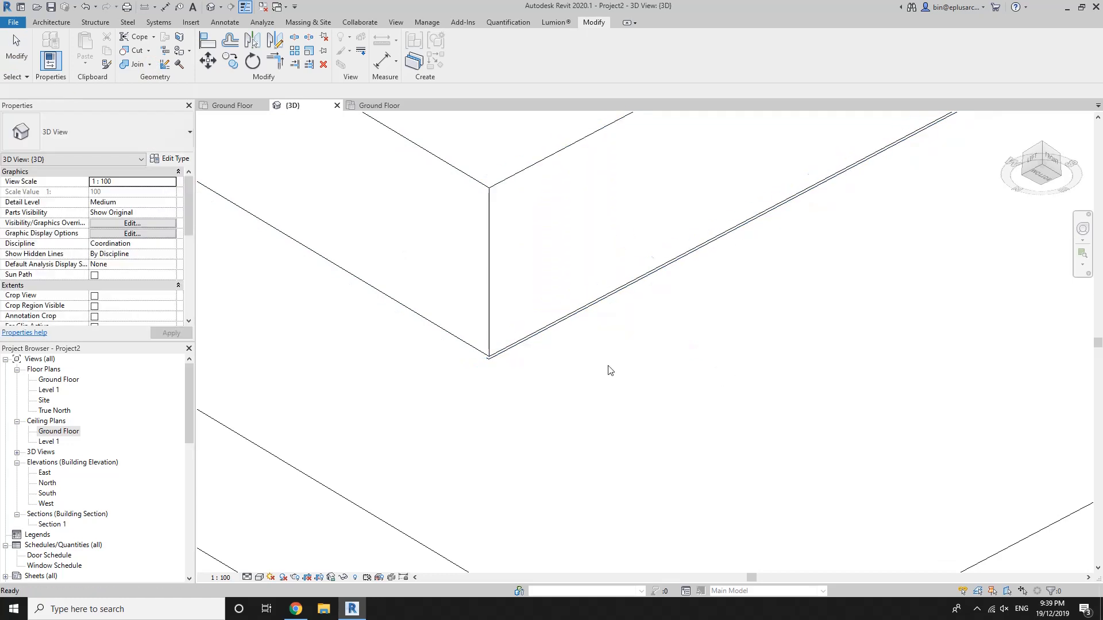
Display the 3D view as shaded and inspect the lower edge of the raised inner walls at the corner.
{"action": "scroll", "coordinate": [500, 350], "scroll_direction": "up", "scroll_amount": 4}
{"action": "key", "text": "s"}
{"action": "key", "text": "d"}
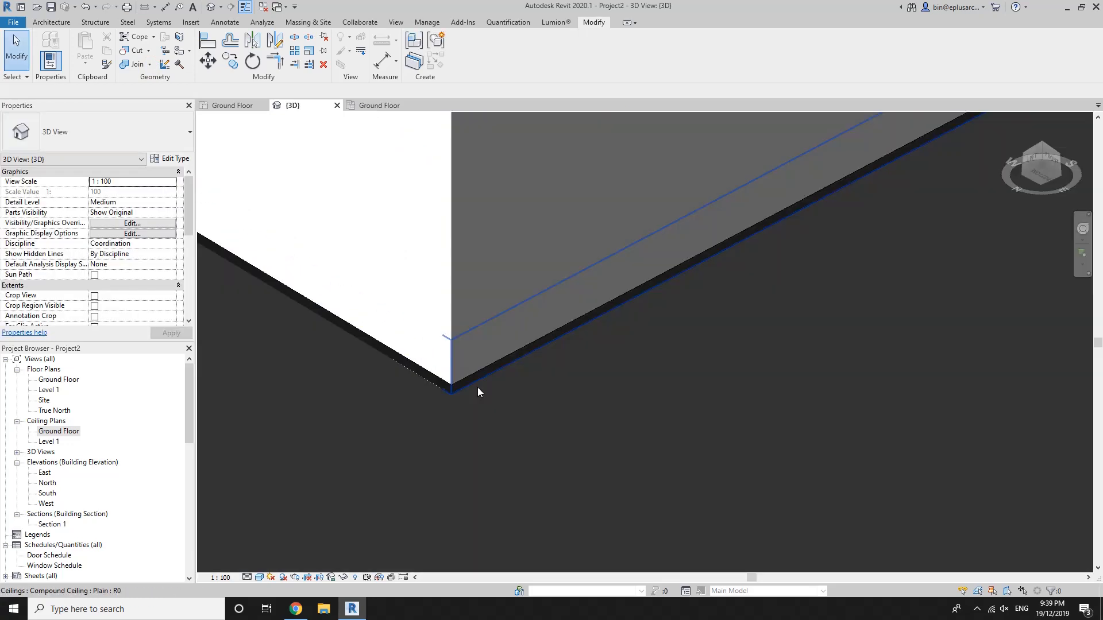
{"action": "scroll", "coordinate": [477, 389], "scroll_direction": "down", "scroll_amount": 1}
{"action": "middle_click_drag", "start_coordinate": [477, 389], "coordinate": [674, 394]}
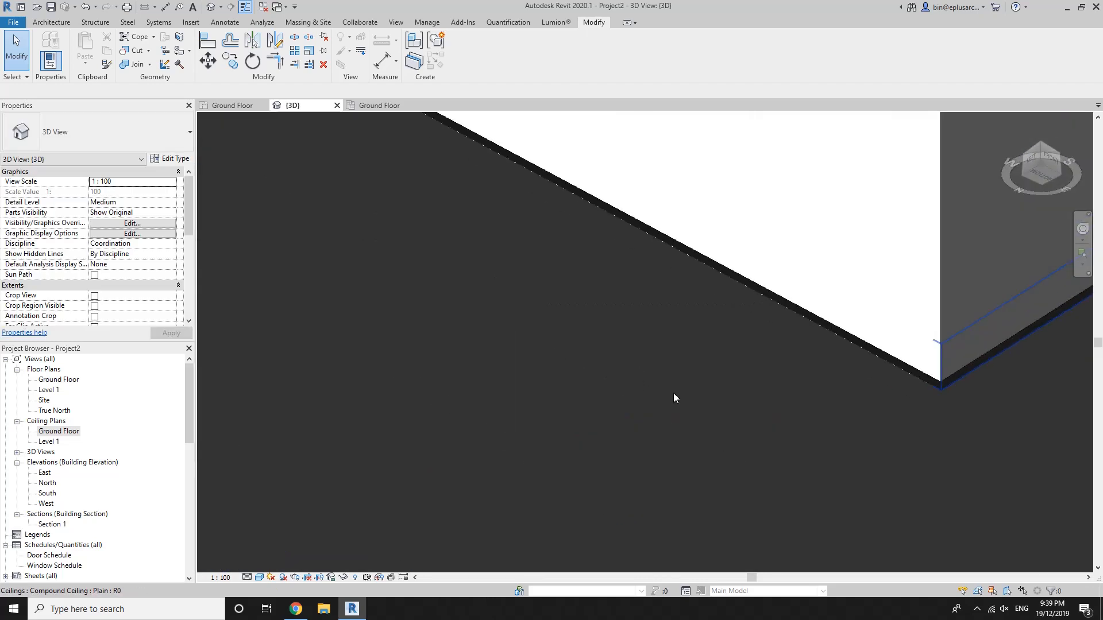
Review the layer structure and the Wrapping at Ends options of the Stud timber - 91 wall type.
{"action": "left_click", "coordinate": [844, 319]}
{"action": "middle_click_drag", "start_coordinate": [820, 377], "coordinate": [700, 368]}
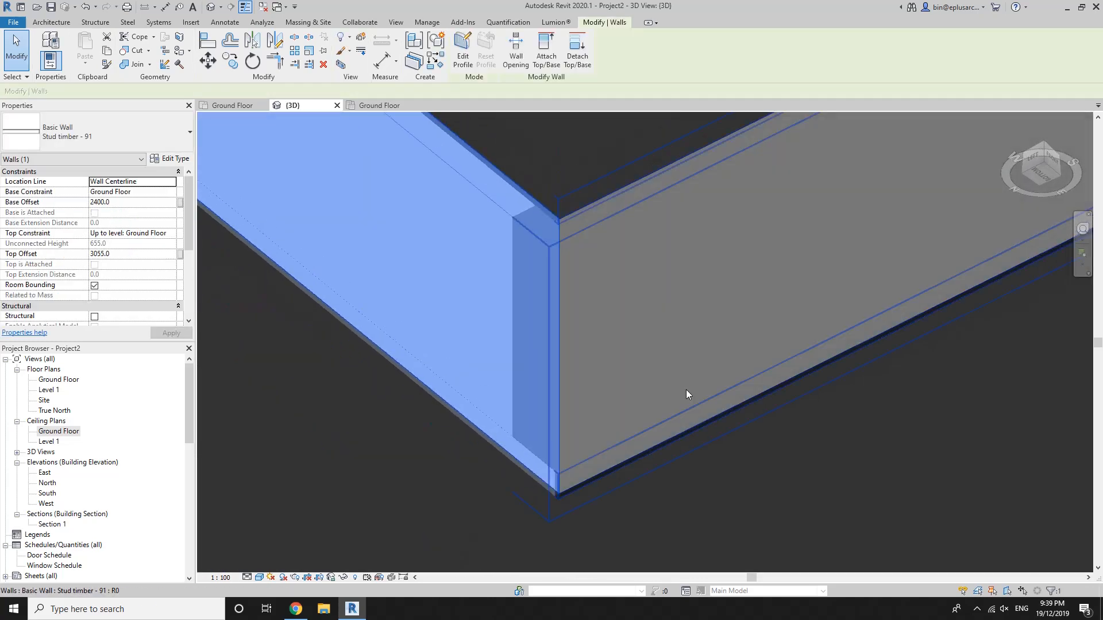
{"action": "middle_click_drag", "start_coordinate": [643, 407], "coordinate": [682, 301]}
{"action": "key", "text": "Escape"}
{"action": "left_click", "coordinate": [582, 309]}
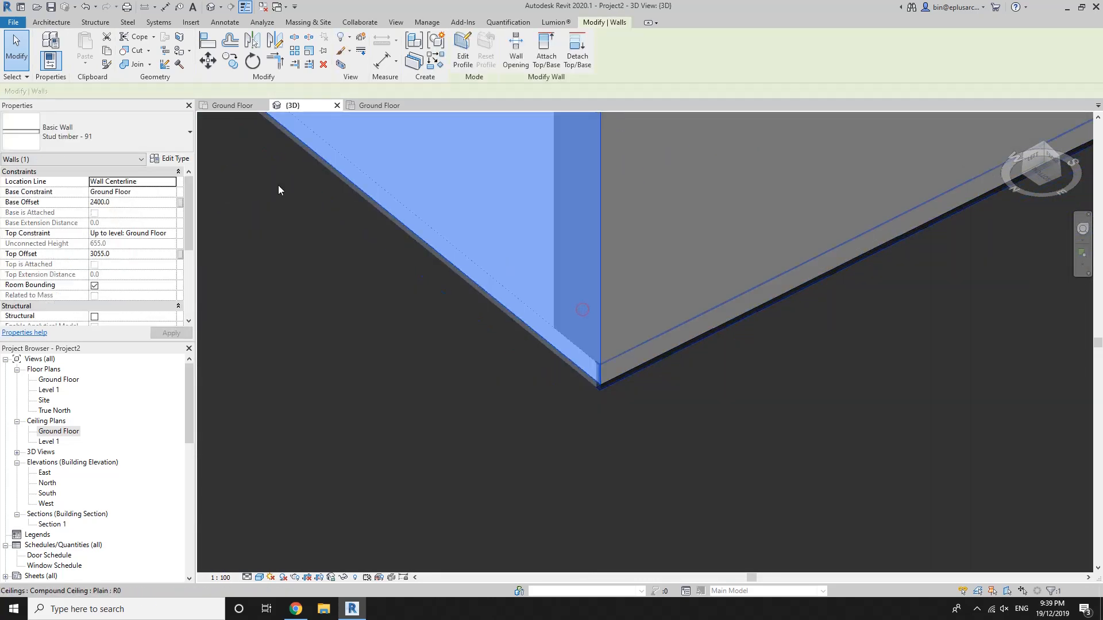
{"action": "left_click", "coordinate": [172, 160]}
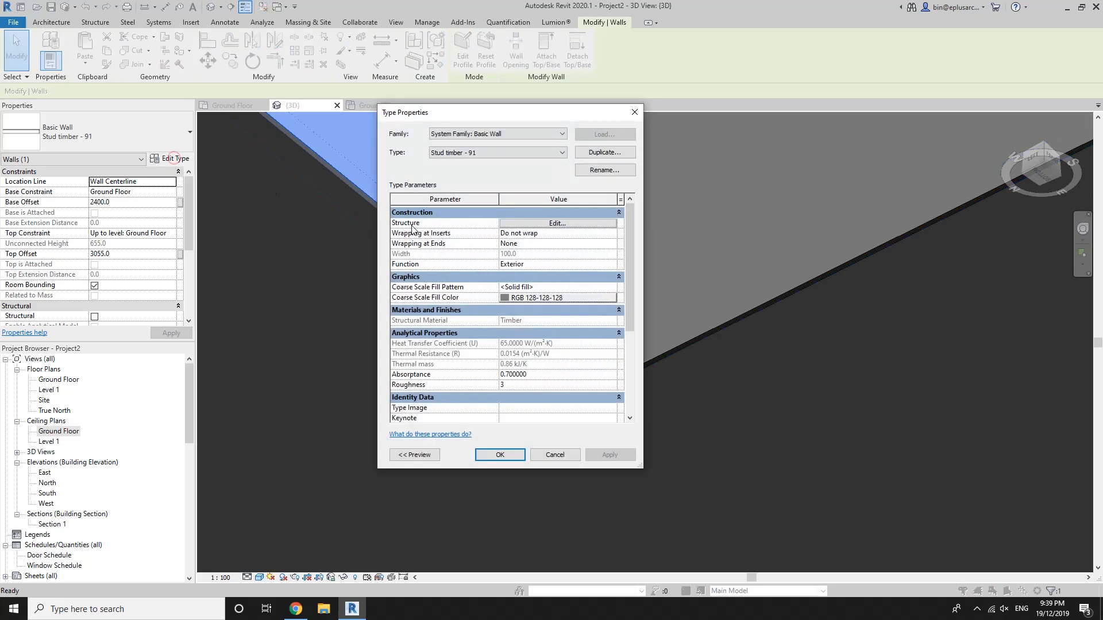
{"action": "left_click", "coordinate": [555, 224]}
{"action": "left_click", "coordinate": [503, 443]}
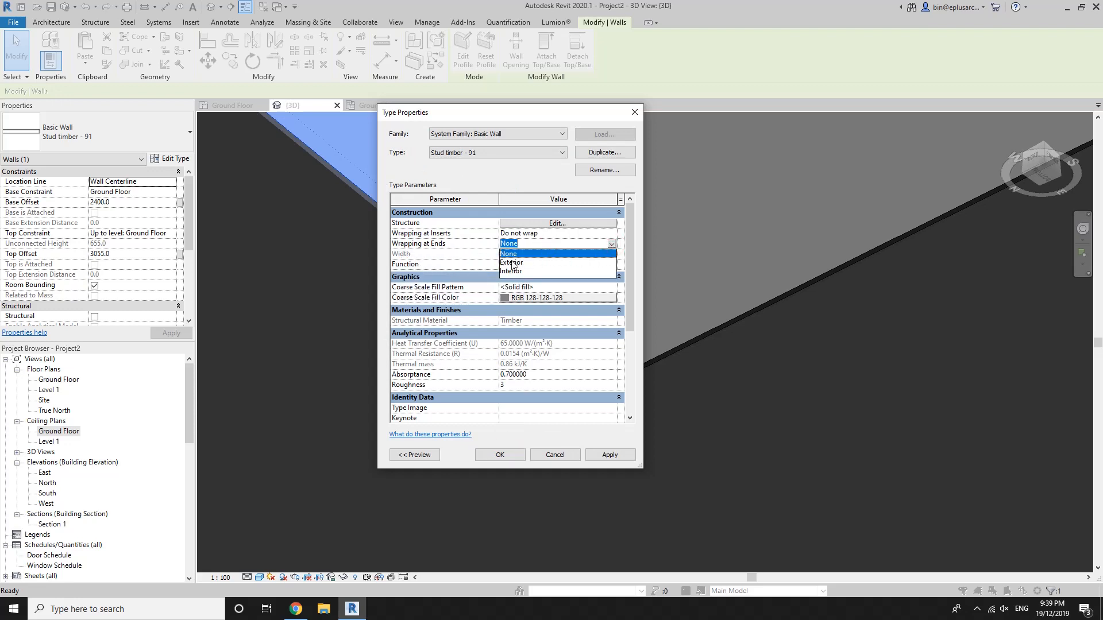
{"action": "left_click", "coordinate": [500, 454]}
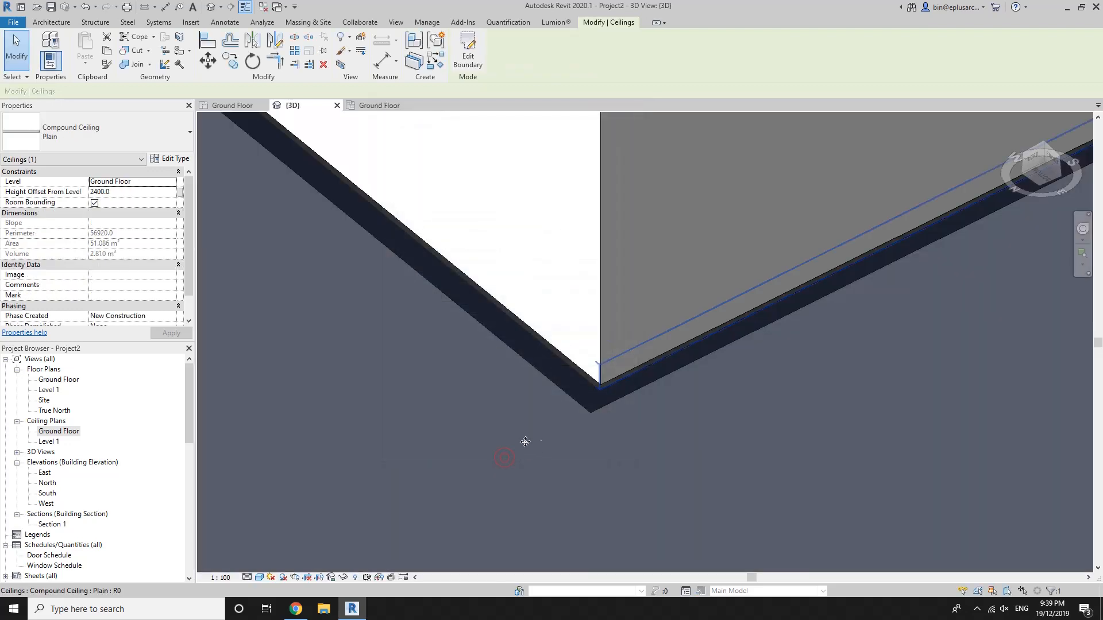
{"action": "key", "text": "Escape"}
Switch the join order between the short raised inner wall and the lower ceiling, working from the underside.
{"action": "scroll", "coordinate": [620, 412], "scroll_direction": "down", "scroll_amount": 10}
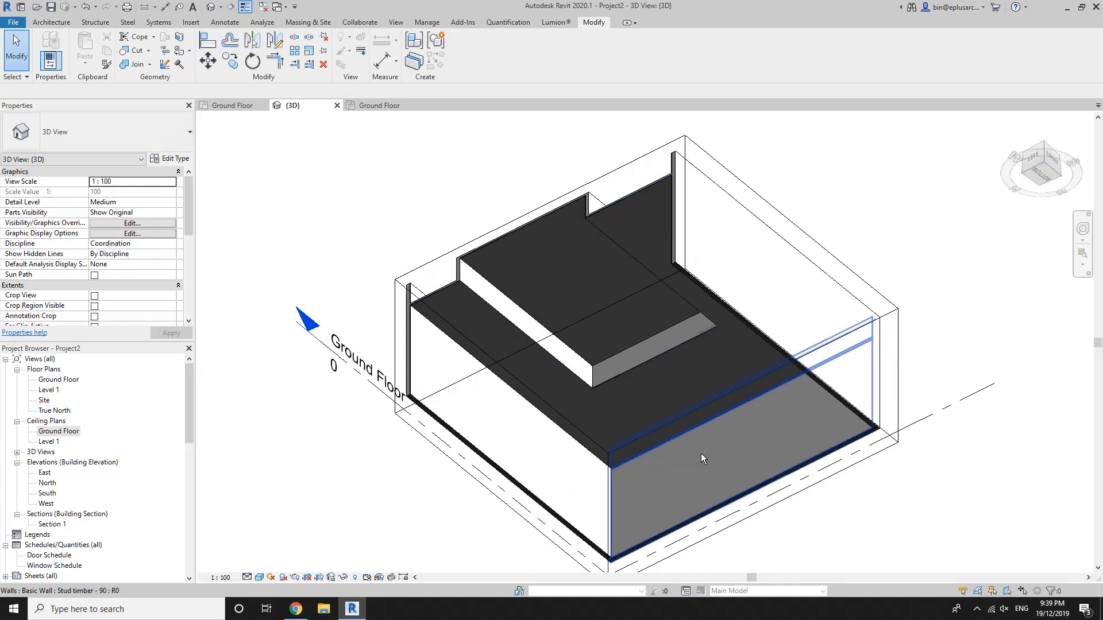
{"action": "middle_click_drag", "start_coordinate": [701, 453], "coordinate": [725, 237], "text": "shift"}
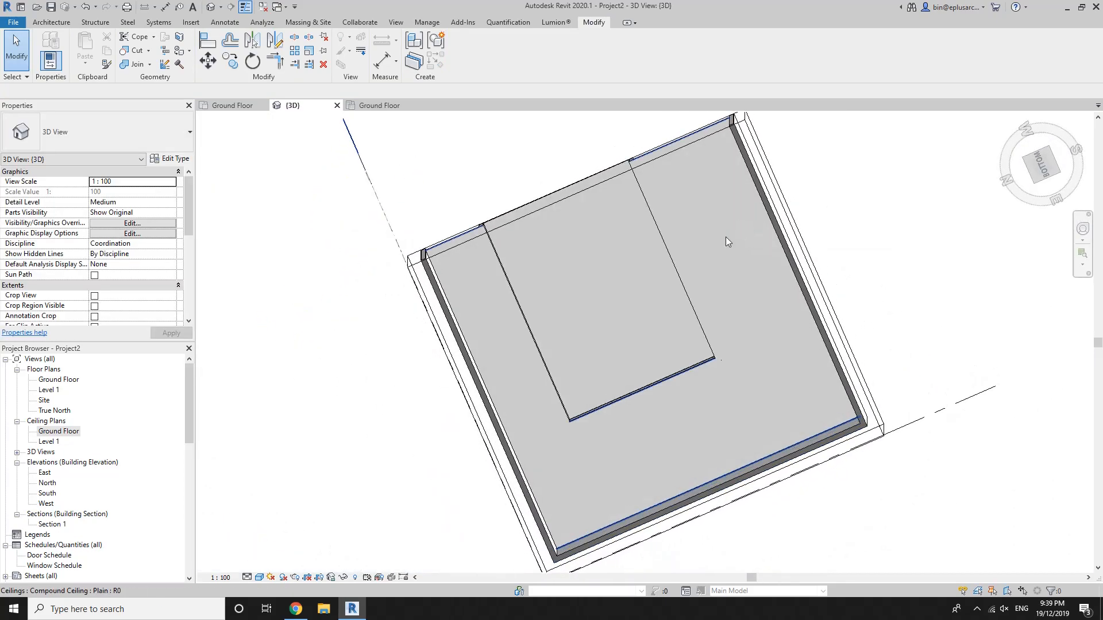
{"action": "scroll", "coordinate": [379, 371], "scroll_direction": "up", "scroll_amount": 7}
{"action": "middle_click_drag", "start_coordinate": [519, 443], "coordinate": [245, 418]}
{"action": "scroll", "coordinate": [872, 492], "scroll_direction": "up", "scroll_amount": 5}
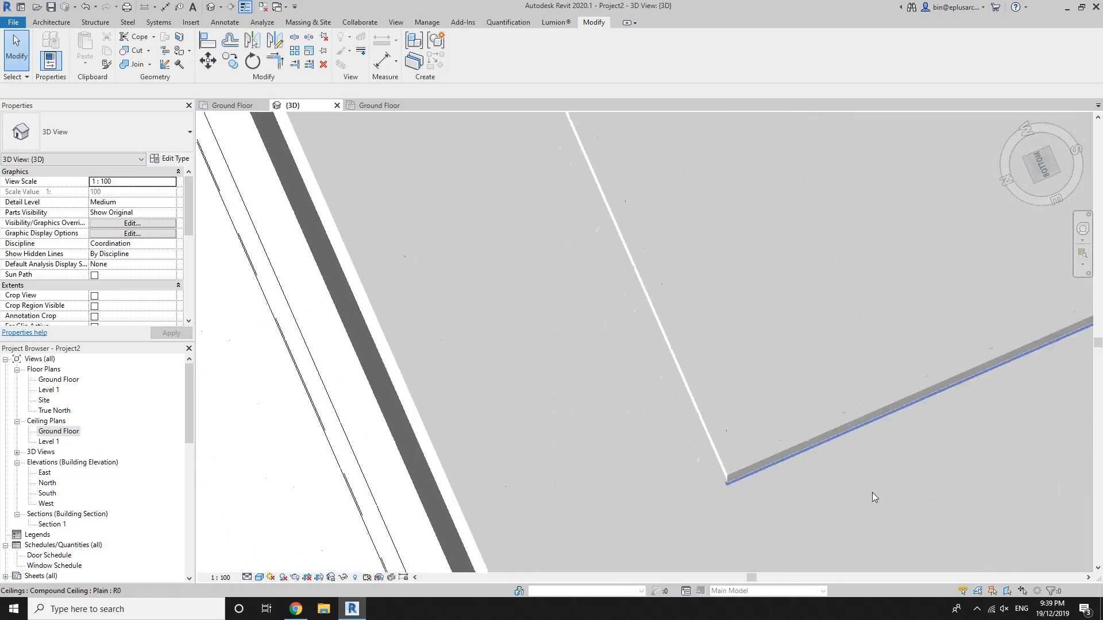
{"action": "scroll", "coordinate": [561, 456], "scroll_direction": "up", "scroll_amount": 1}
{"action": "middle_click_drag", "start_coordinate": [562, 456], "coordinate": [538, 461]}
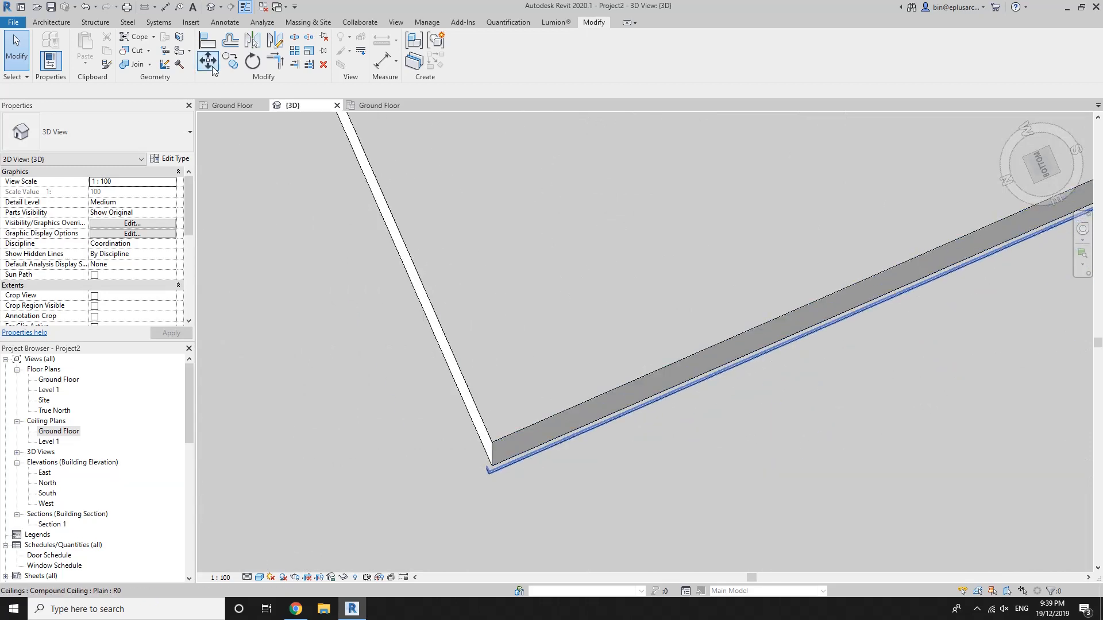
{"action": "left_click", "coordinate": [150, 131]}
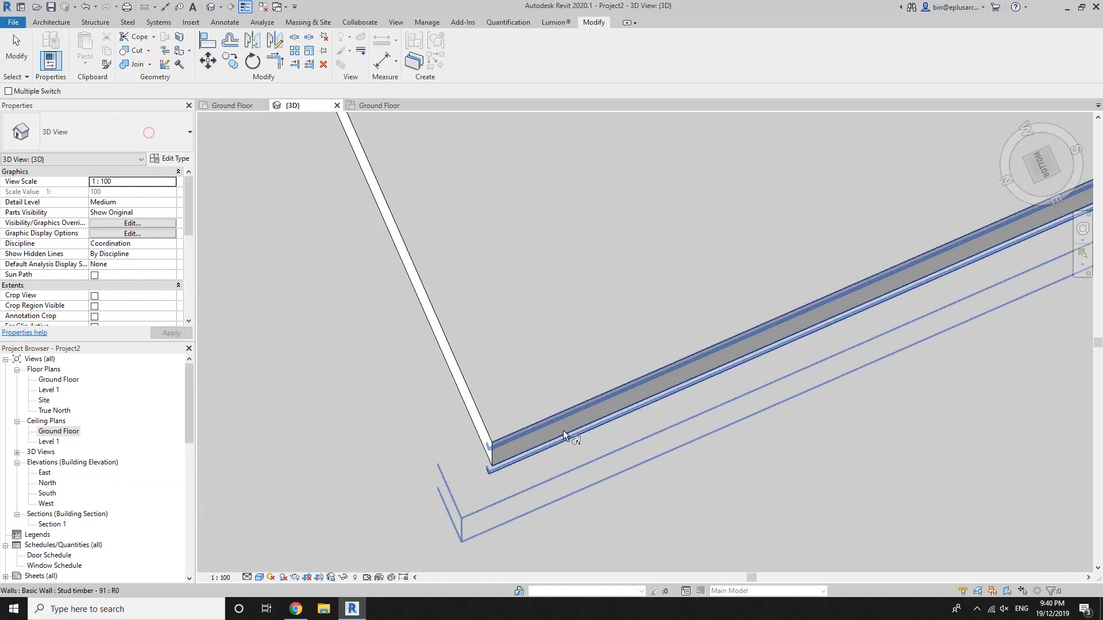
{"action": "left_click", "coordinate": [608, 479]}
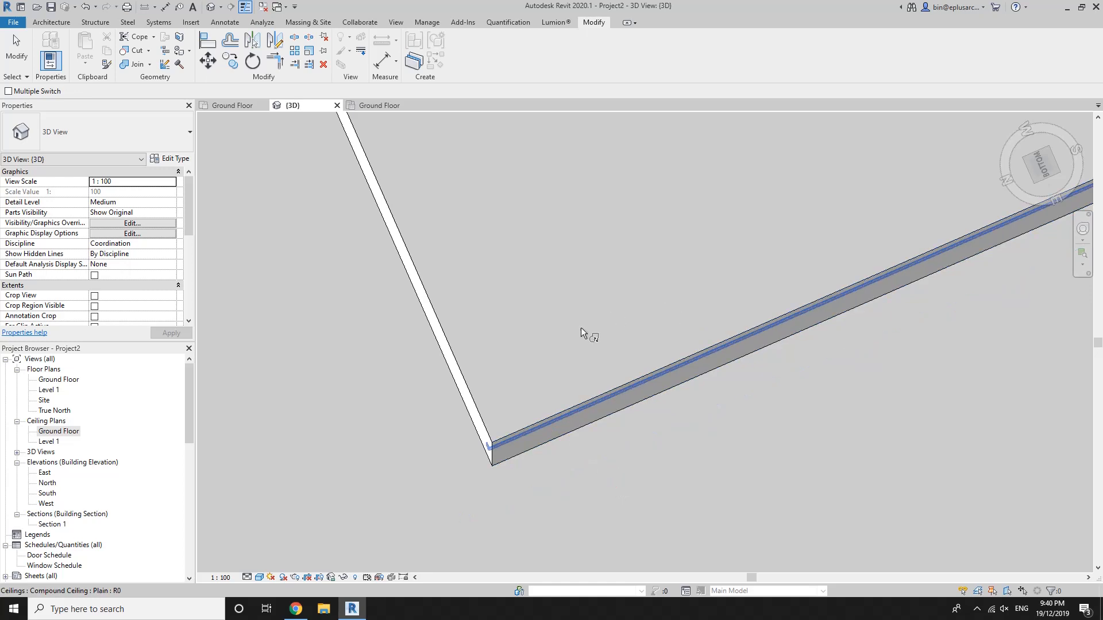
{"action": "scroll", "coordinate": [577, 368], "scroll_direction": "down", "scroll_amount": 4}
{"action": "scroll", "coordinate": [615, 376], "scroll_direction": "down", "scroll_amount": 1}
{"action": "middle_click_drag", "start_coordinate": [896, 276], "coordinate": [495, 395]}
{"action": "scroll", "coordinate": [495, 395], "scroll_direction": "down", "scroll_amount": 1}
{"action": "middle_click_drag", "start_coordinate": [614, 339], "coordinate": [517, 488]}
{"action": "key", "text": "Escape"}
Turn off the 3D view's section box and inspect a corner of the raised inner walls from below.
{"action": "scroll", "coordinate": [628, 349], "scroll_direction": "down", "scroll_amount": 5}
{"action": "scroll", "coordinate": [87, 259], "scroll_direction": "down", "scroll_amount": 4}
{"action": "left_click", "coordinate": [95, 224]}
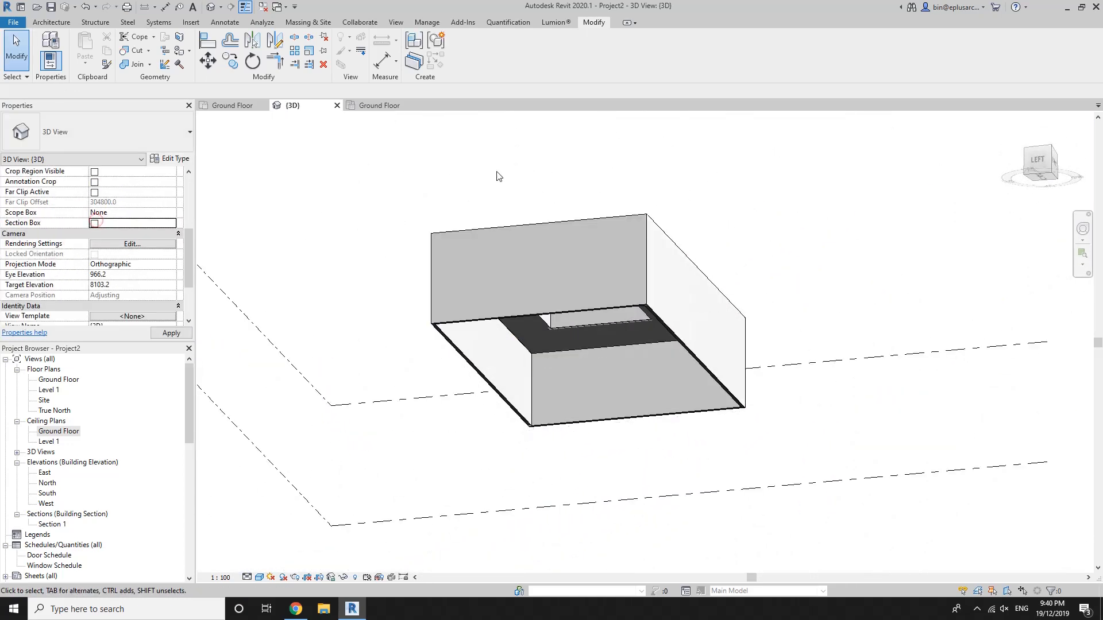
{"action": "middle_click_drag", "start_coordinate": [595, 358], "coordinate": [563, 355], "text": "shift"}
{"action": "scroll", "coordinate": [622, 462], "scroll_direction": "up", "scroll_amount": 5}
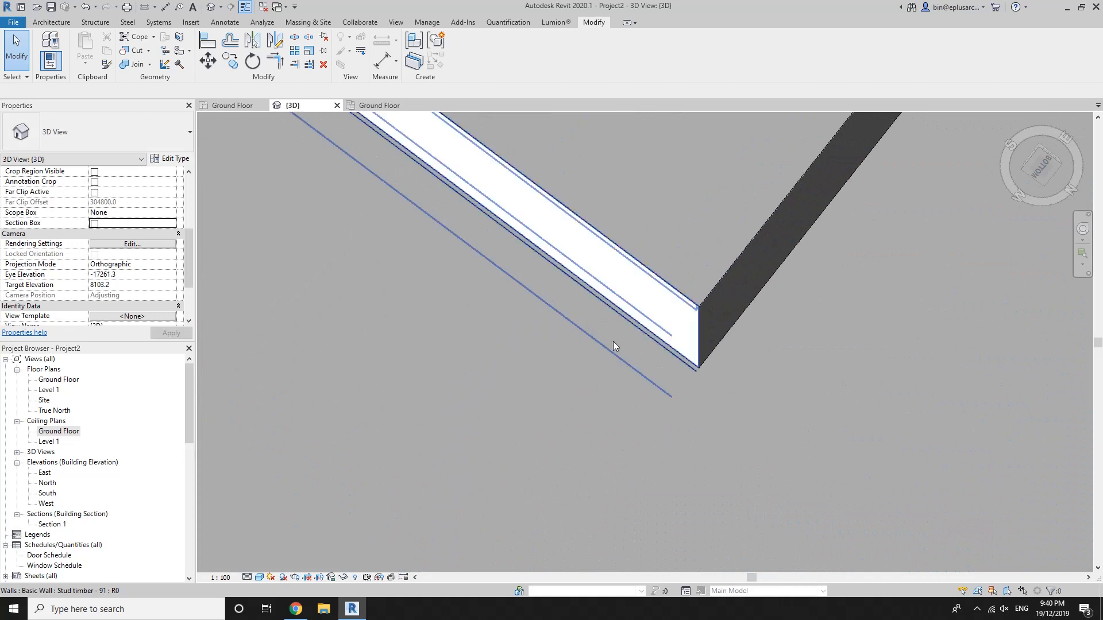
Switch the join order between the remaining raised inner wall and the lower ceiling, working from the underside.
{"action": "scroll", "coordinate": [603, 287], "scroll_direction": "up", "scroll_amount": 2}
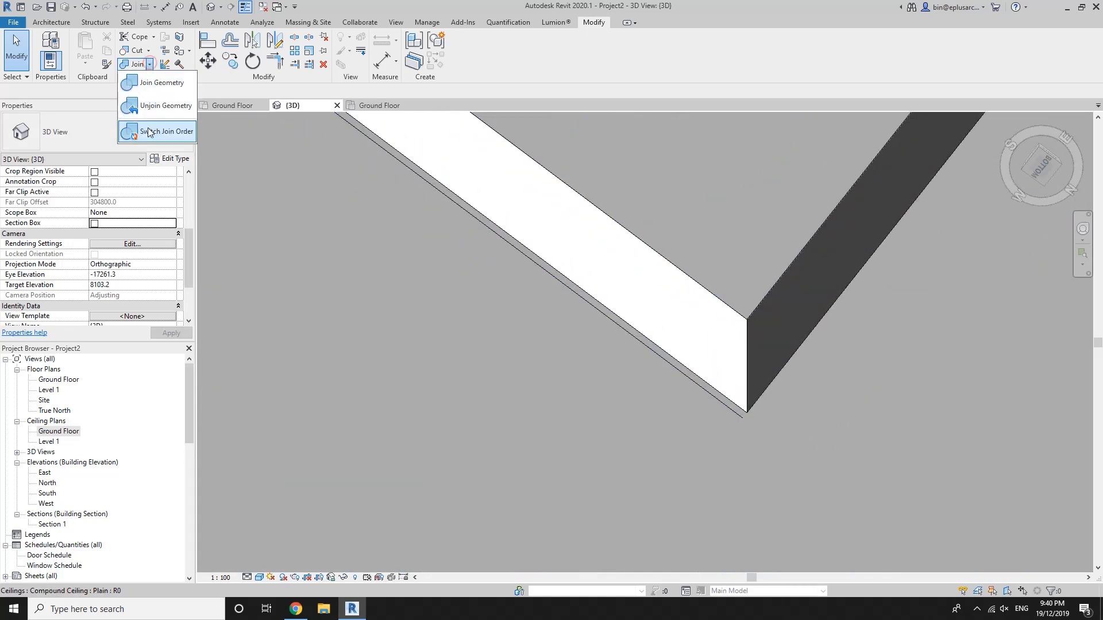
{"action": "left_click", "coordinate": [148, 132]}
{"action": "left_click", "coordinate": [609, 267]}
{"action": "left_click", "coordinate": [497, 355]}
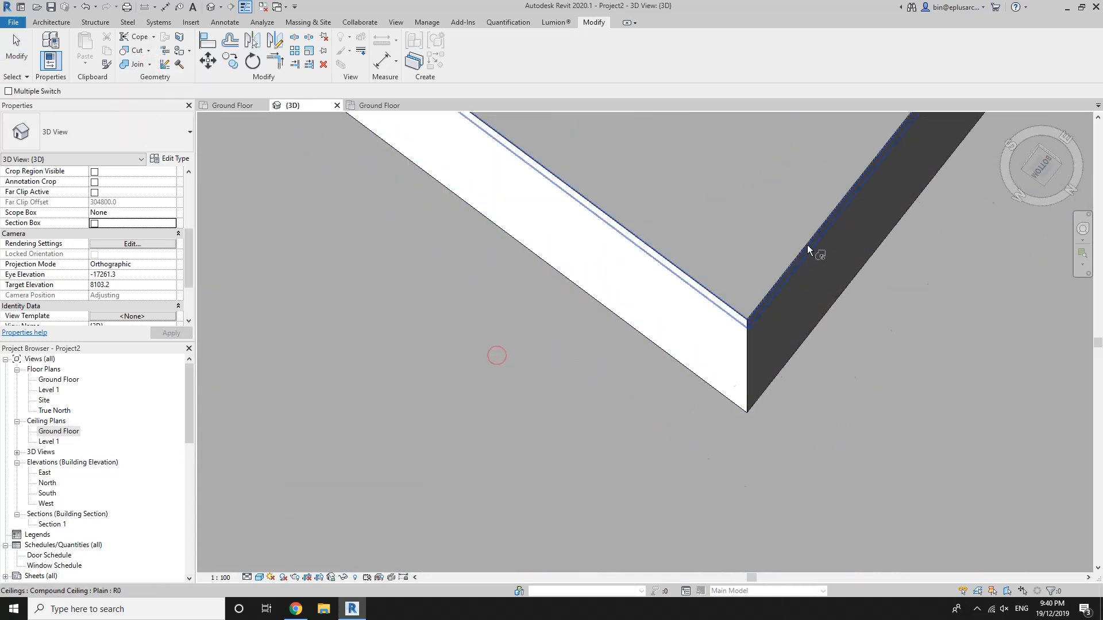
{"action": "middle_click_drag", "start_coordinate": [808, 249], "coordinate": [660, 224]}
{"action": "middle_click_drag", "start_coordinate": [604, 253], "coordinate": [464, 343], "text": "shift"}
In the Ground Floor ceiling plan, draw a vertical section through the middle of the room and raised ceiling, and open its view.
{"action": "double_click", "coordinate": [63, 432]}
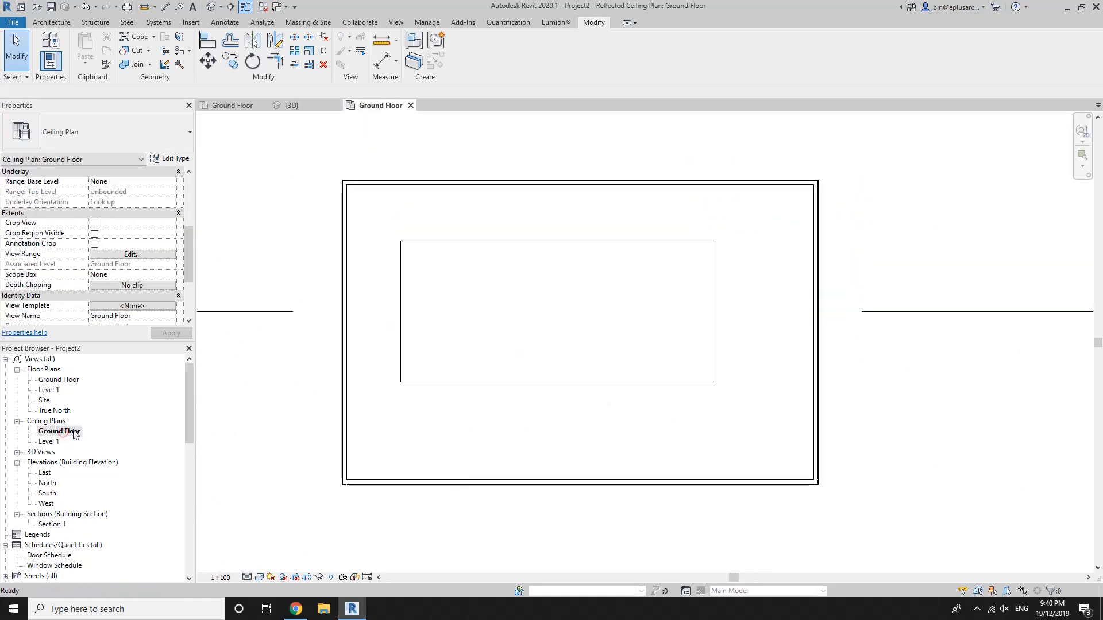
{"action": "left_click", "coordinate": [390, 23]}
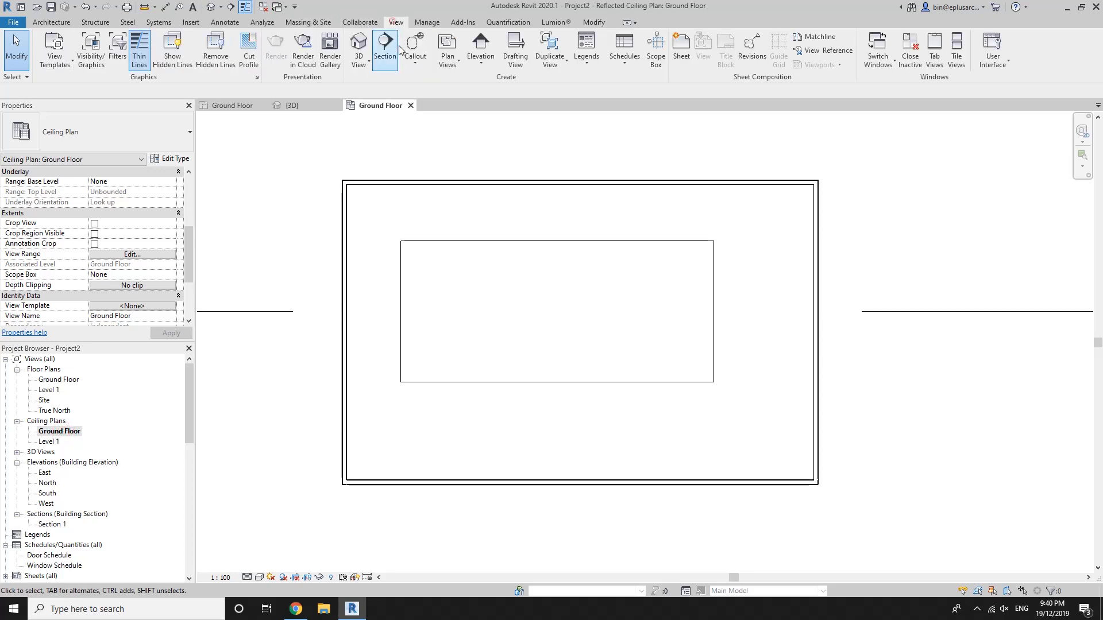
{"action": "left_click", "coordinate": [385, 49]}
{"action": "left_click", "coordinate": [562, 164]}
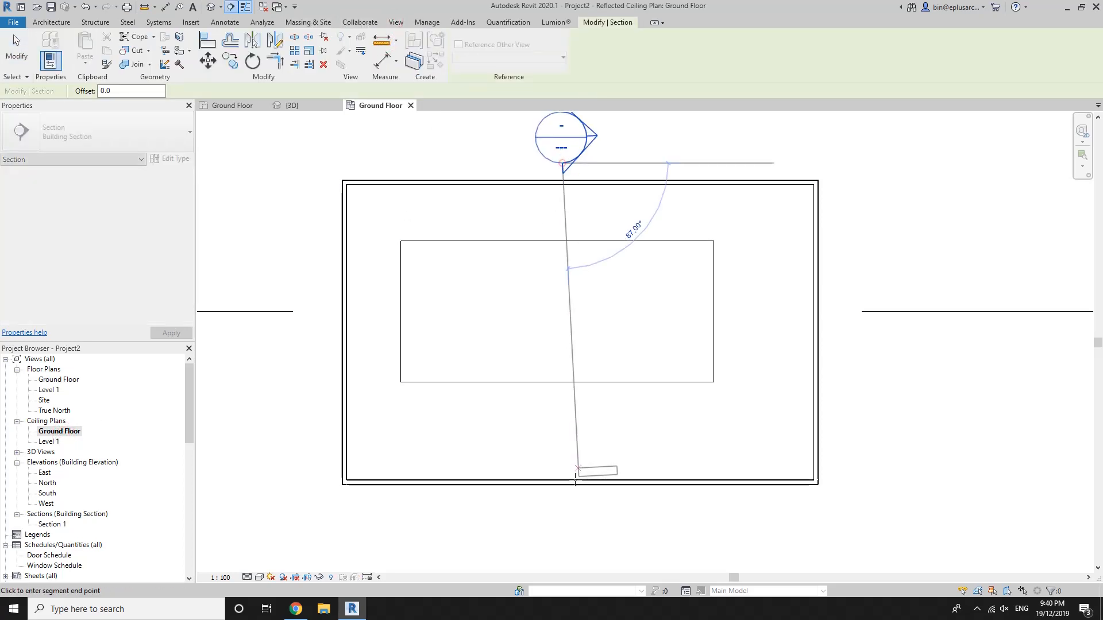
{"action": "left_click", "coordinate": [562, 510]}
{"action": "key", "text": "Escape"}
{"action": "left_click", "coordinate": [562, 197]}
{"action": "right_click", "coordinate": [561, 197]}
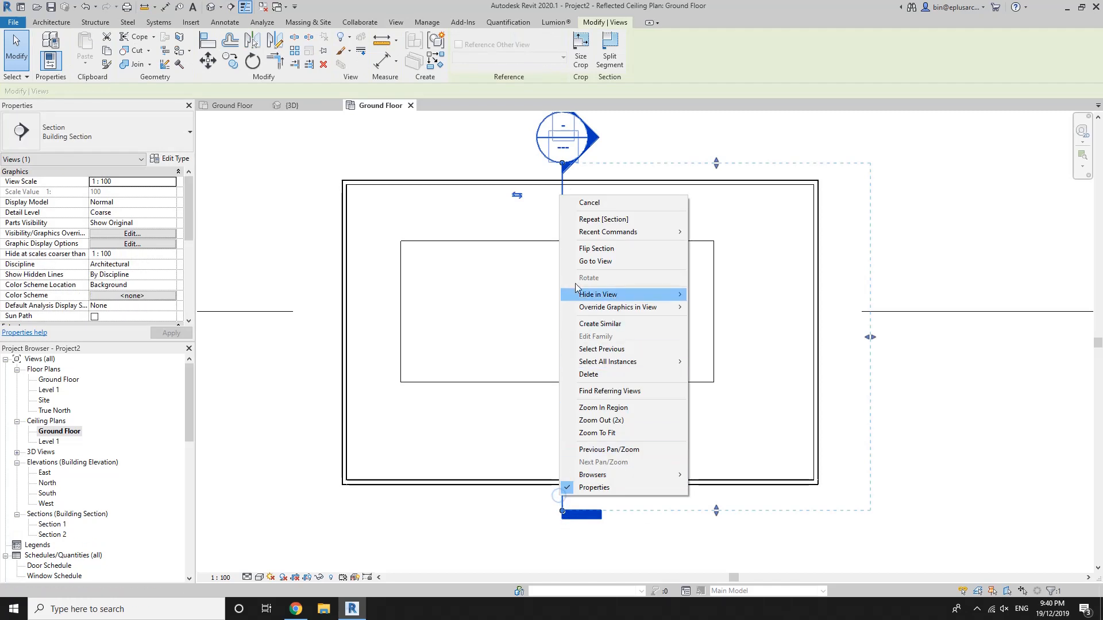
{"action": "left_click", "coordinate": [595, 261]}
Set the new section view's detail level to Medium so the wall and ceiling layers are shown.
{"action": "scroll", "coordinate": [648, 338], "scroll_direction": "up", "scroll_amount": 5}
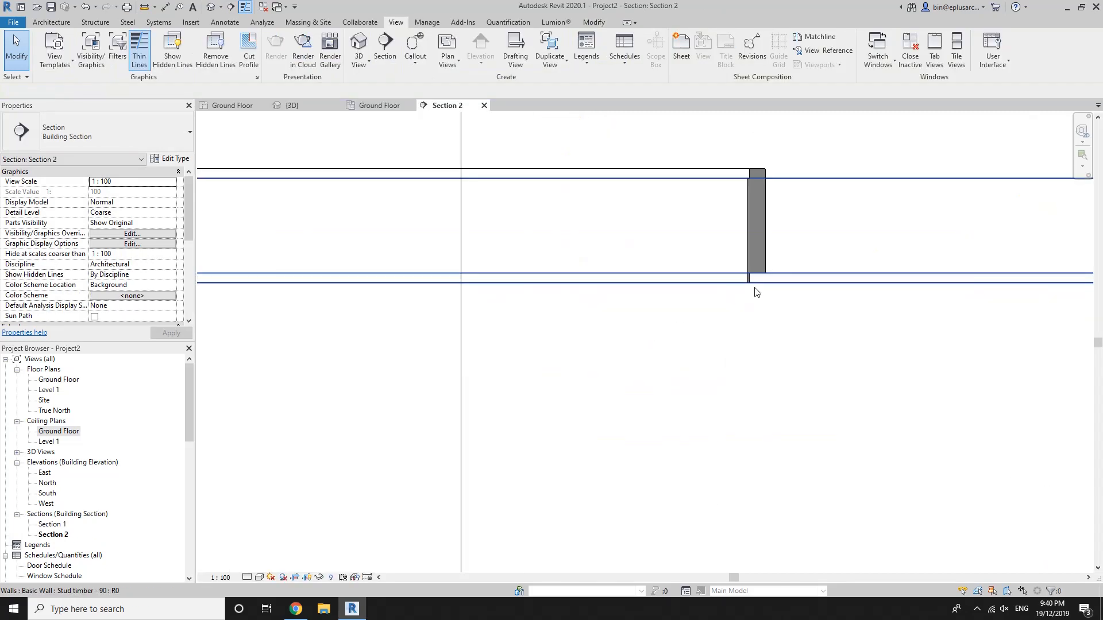
{"action": "middle_click_drag", "start_coordinate": [751, 291], "coordinate": [689, 319]}
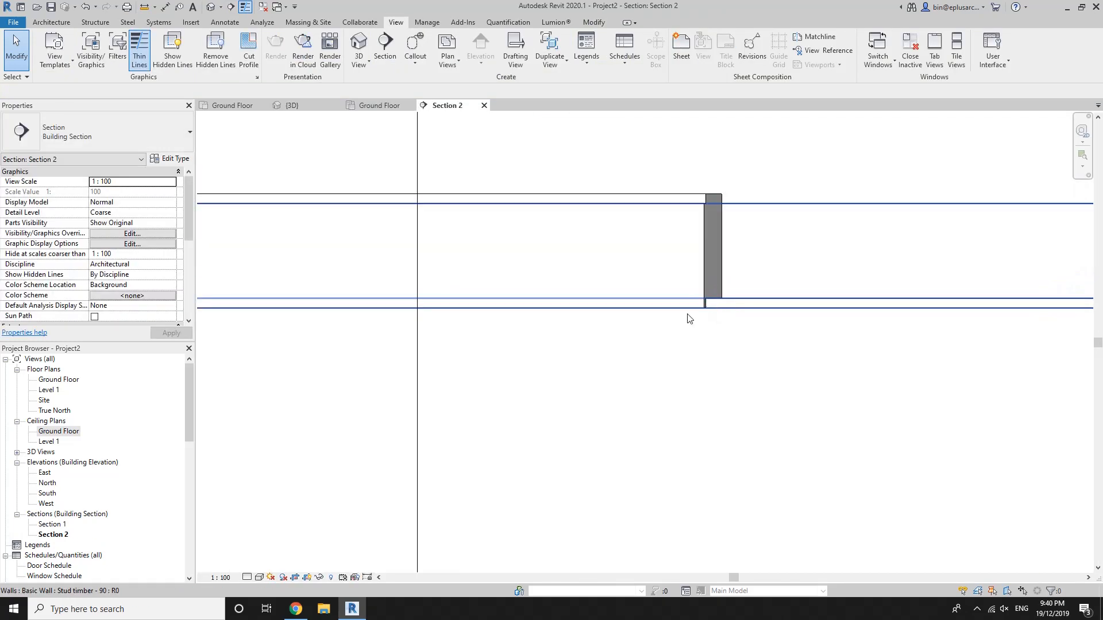
{"action": "left_click", "coordinate": [248, 577]}
{"action": "left_click", "coordinate": [258, 554]}
{"action": "scroll", "coordinate": [718, 339], "scroll_direction": "up", "scroll_amount": 2}
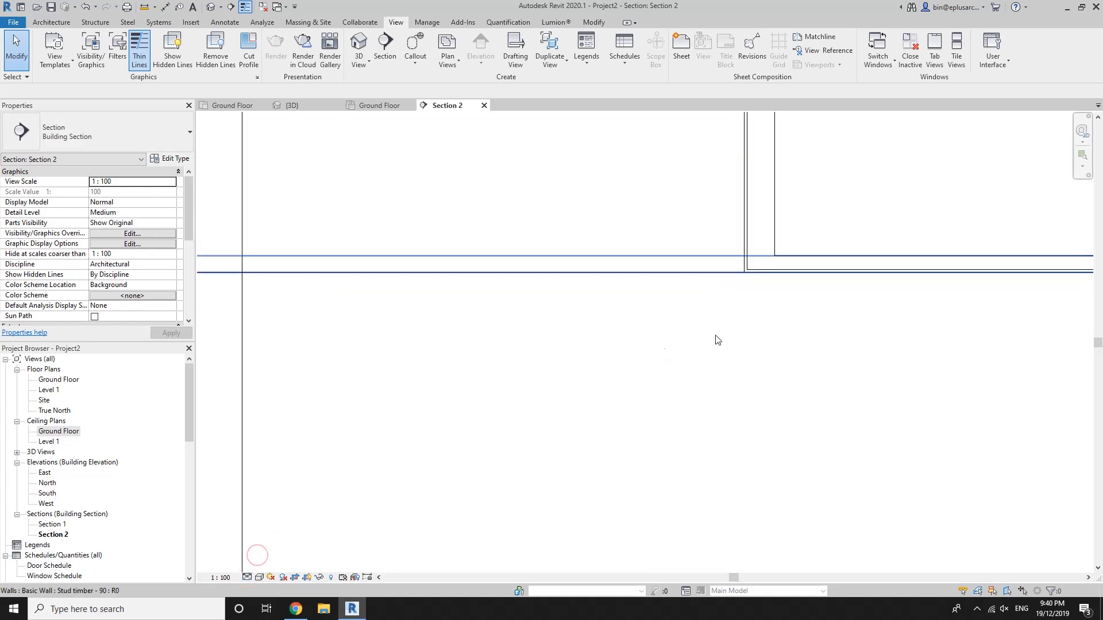
Examine in the section how the lining layers meet at the ceiling step and outer wall junctions on both sides.
{"action": "scroll", "coordinate": [749, 266], "scroll_direction": "down", "scroll_amount": 2}
{"action": "middle_click_drag", "start_coordinate": [748, 268], "coordinate": [744, 325]}
{"action": "scroll", "coordinate": [742, 262], "scroll_direction": "up", "scroll_amount": 1}
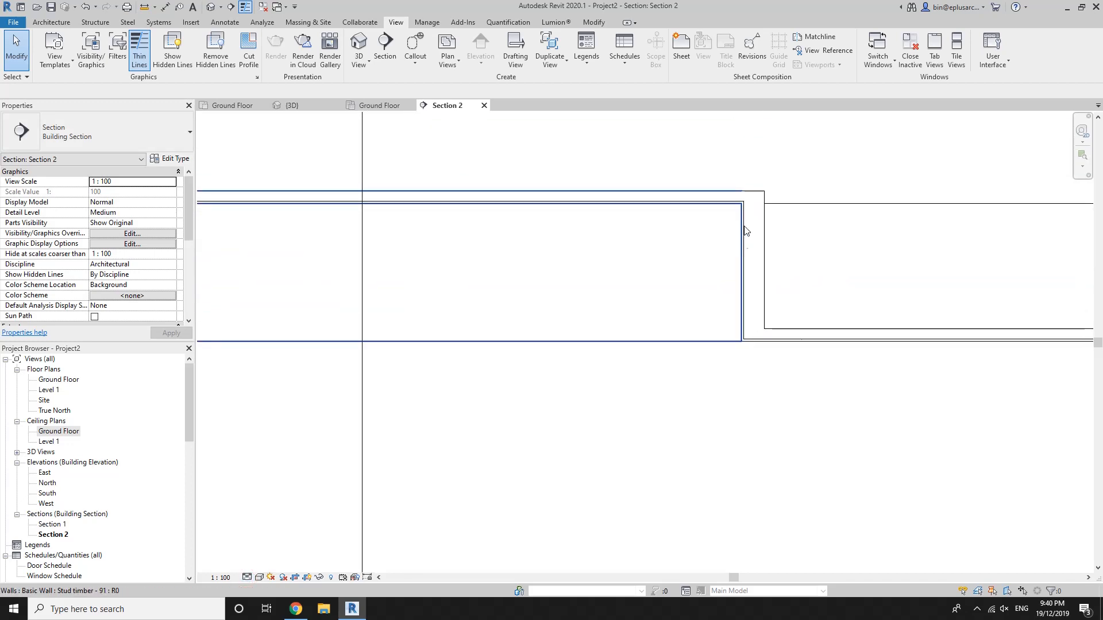
{"action": "middle_click_drag", "start_coordinate": [486, 212], "coordinate": [1003, 208]}
{"action": "middle_click_drag", "start_coordinate": [540, 241], "coordinate": [602, 241]}
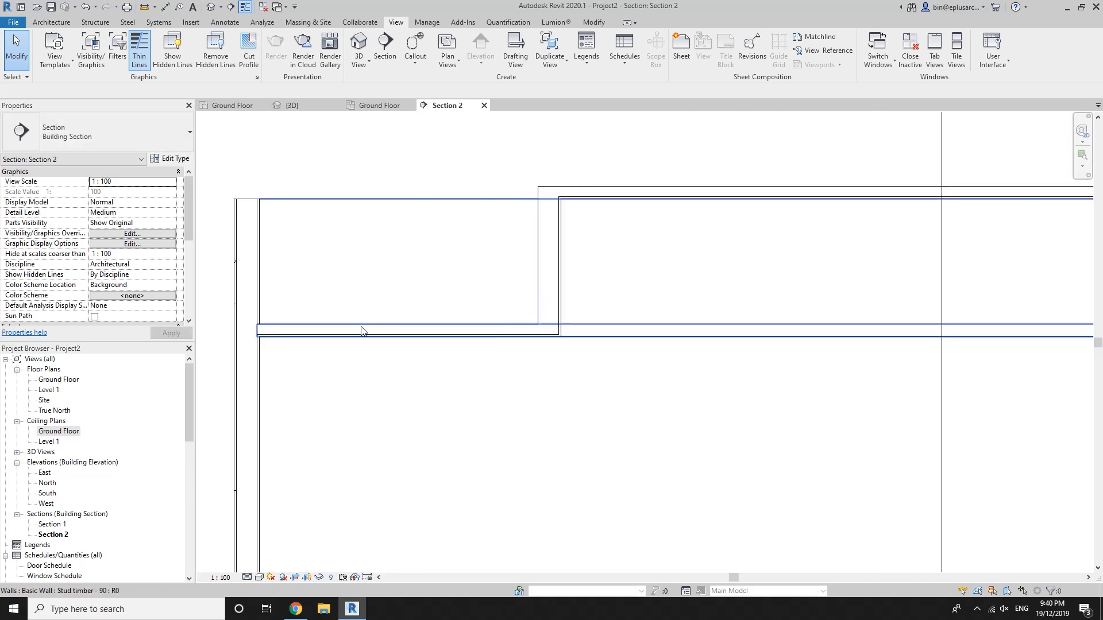
{"action": "scroll", "coordinate": [583, 343], "scroll_direction": "down", "scroll_amount": 3}
{"action": "middle_click_drag", "start_coordinate": [584, 342], "coordinate": [178, 343]}
{"action": "scroll", "coordinate": [827, 339], "scroll_direction": "up", "scroll_amount": 2}
{"action": "middle_click_drag", "start_coordinate": [825, 339], "coordinate": [811, 340]}
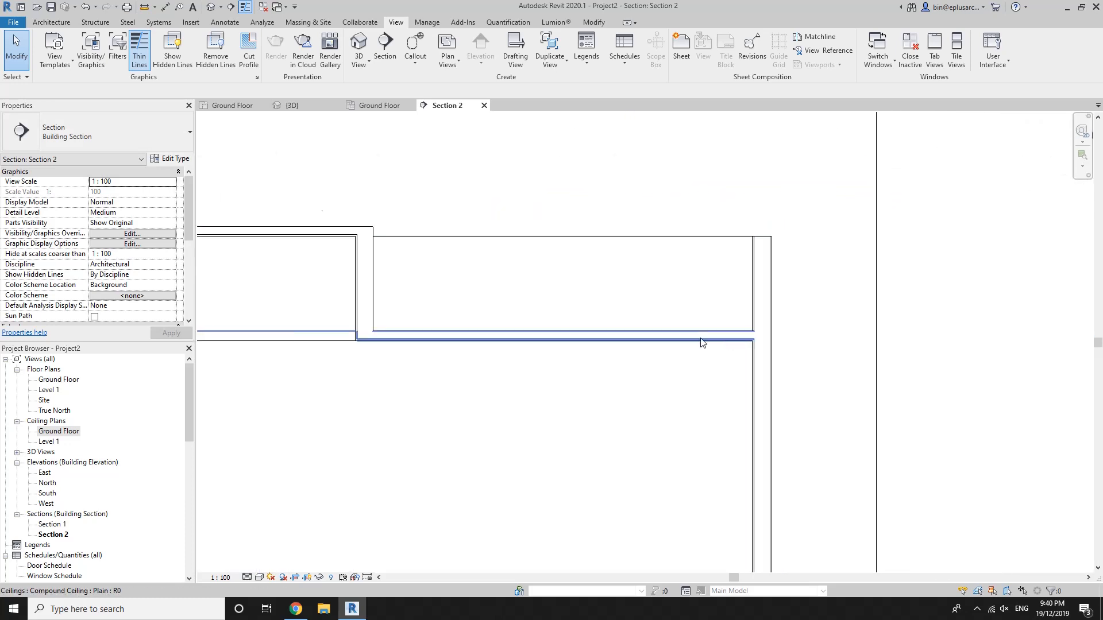
{"action": "scroll", "coordinate": [403, 380], "scroll_direction": "down", "scroll_amount": 3}
{"action": "middle_click_drag", "start_coordinate": [403, 380], "coordinate": [644, 307]}
Return to the 3D view and view the raised ceiling from above.
{"action": "left_click", "coordinate": [214, 9]}
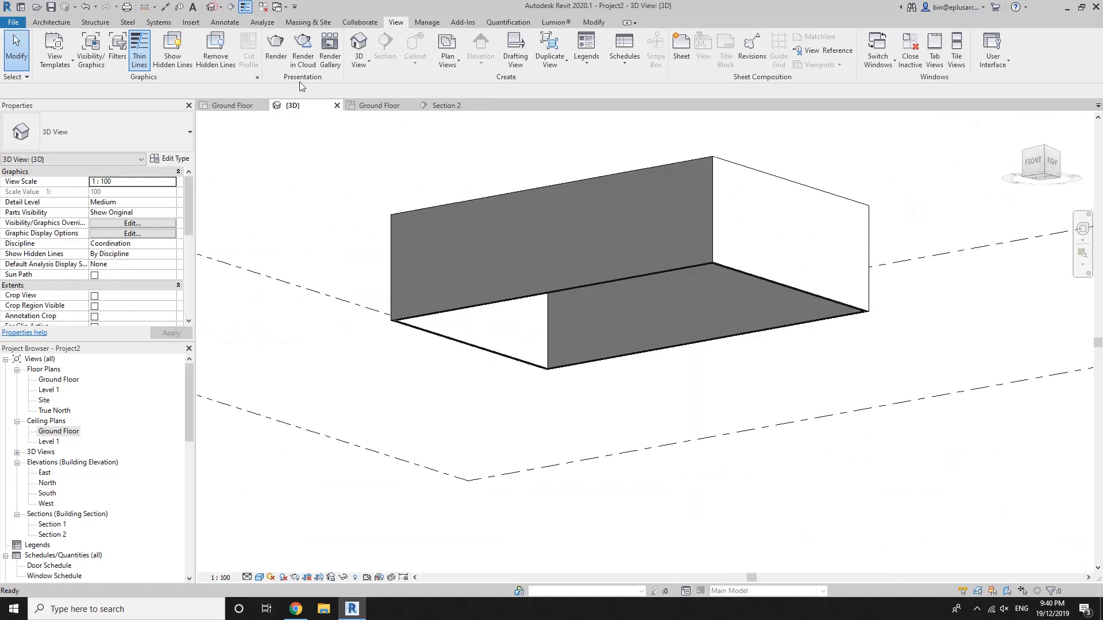
{"action": "middle_click_drag", "start_coordinate": [531, 274], "coordinate": [605, 384], "text": "shift"}
{"action": "scroll", "coordinate": [595, 275], "scroll_direction": "up", "scroll_amount": 1}
{"action": "scroll", "coordinate": [557, 239], "scroll_direction": "up", "scroll_amount": 2}
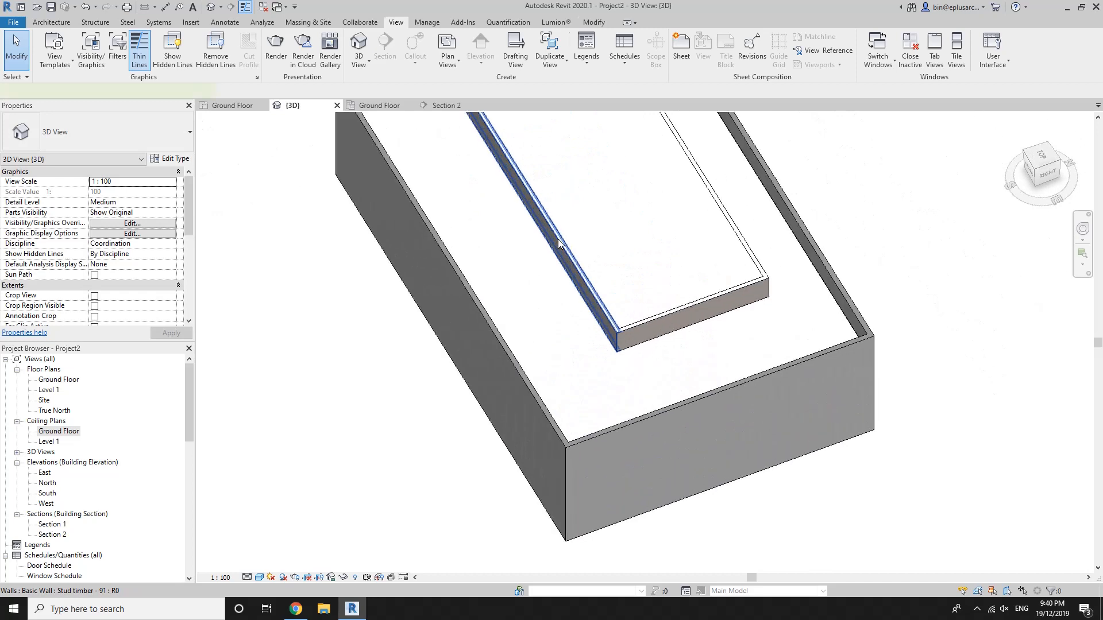
{"action": "left_click", "coordinate": [558, 239]}
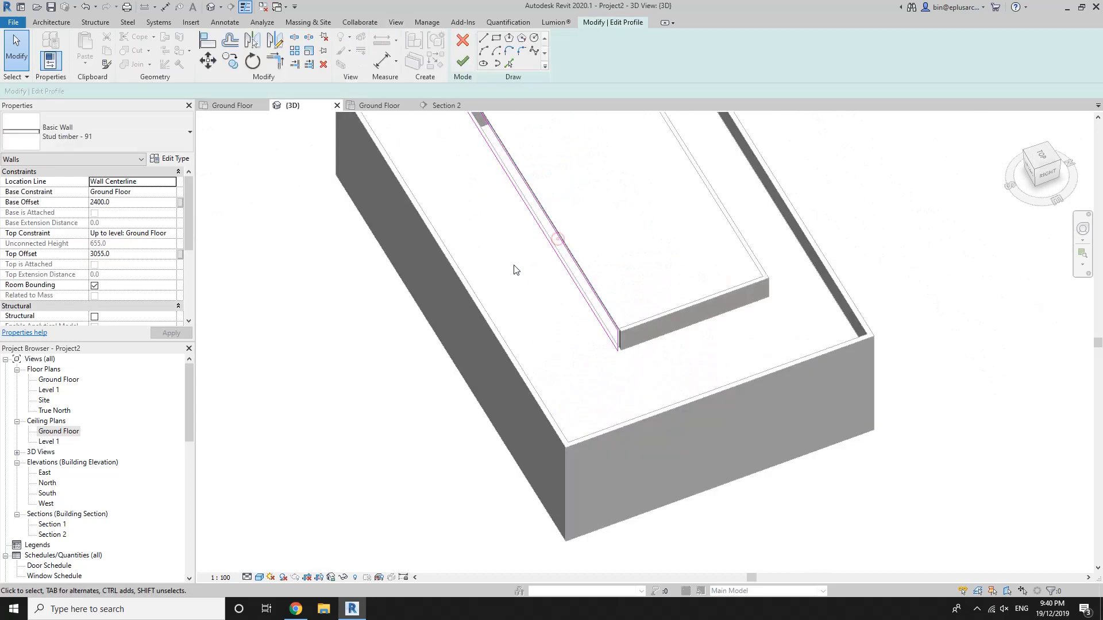
{"action": "double_click", "coordinate": [563, 253]}
{"action": "left_click", "coordinate": [463, 40]}
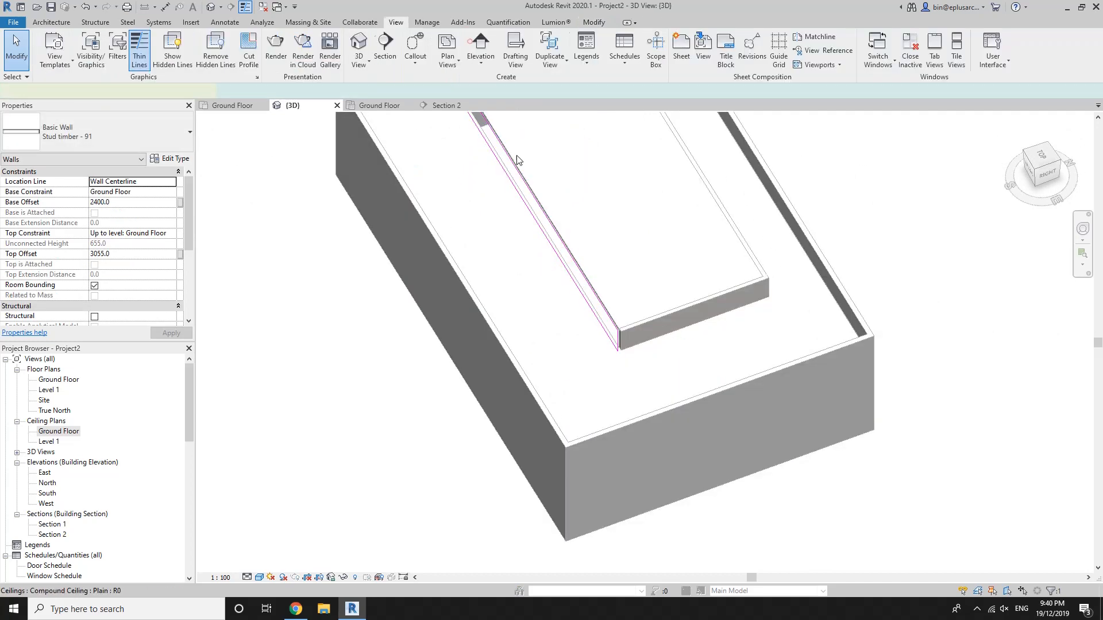
{"action": "double_click", "coordinate": [563, 260]}
{"action": "left_click", "coordinate": [532, 284]}
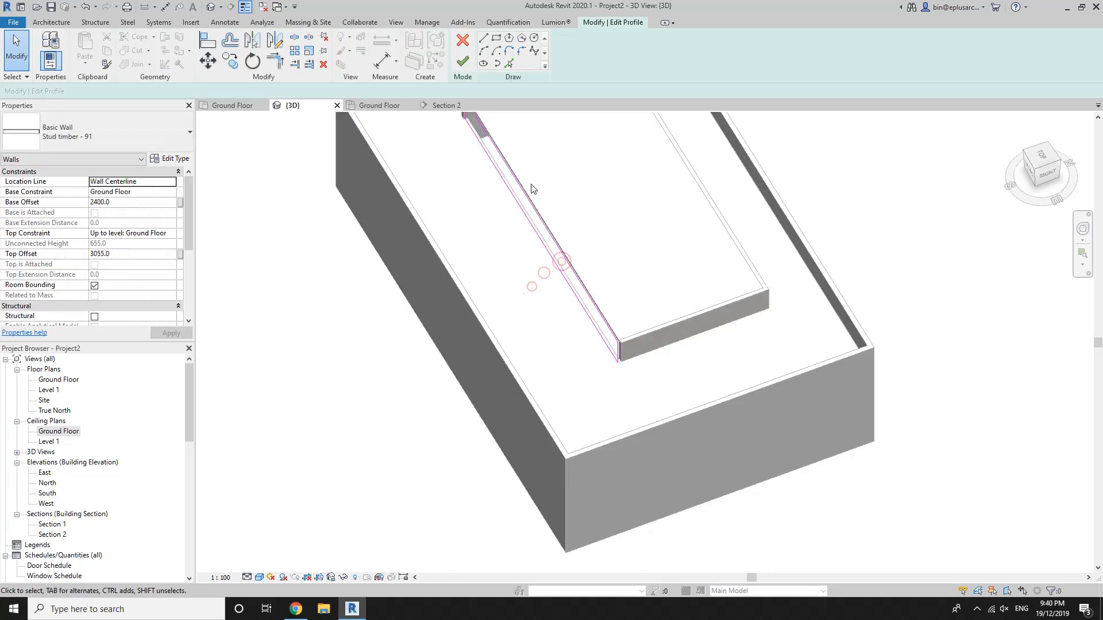
{"action": "left_click", "coordinate": [462, 40]}
{"action": "key", "text": "Escape"}
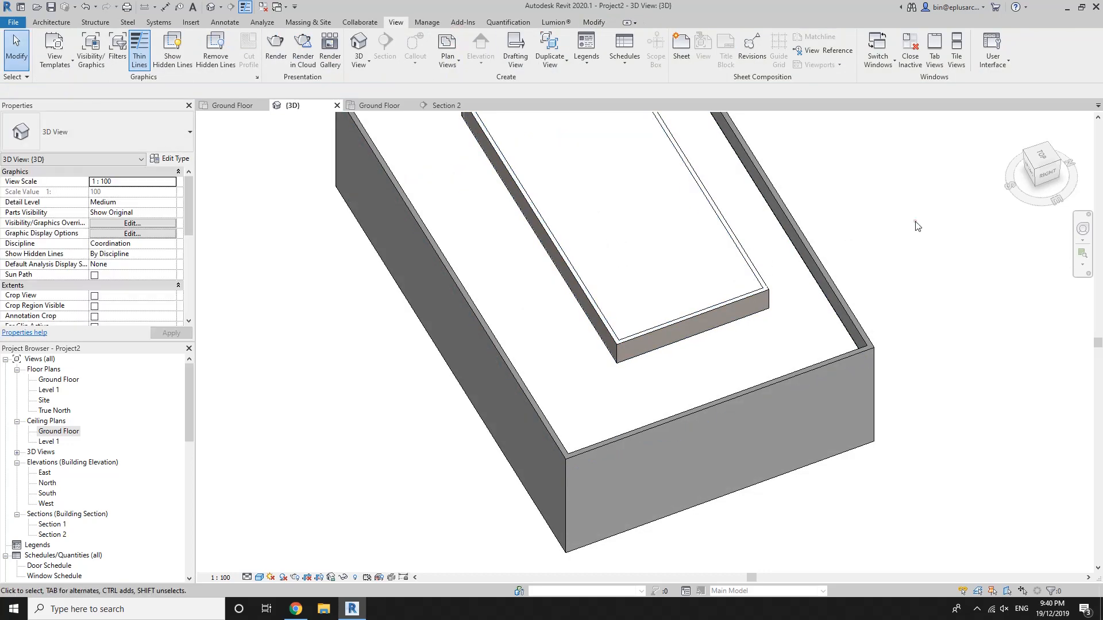
{"action": "double_click", "coordinate": [585, 306]}
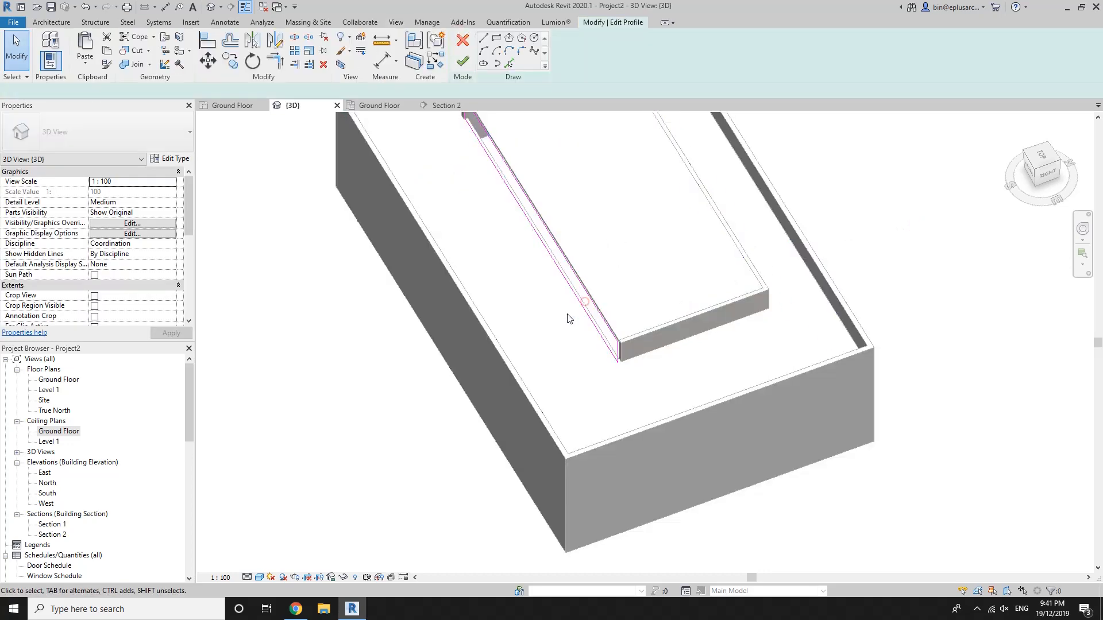
{"action": "left_click", "coordinate": [462, 40]}
{"action": "scroll", "coordinate": [661, 277], "scroll_direction": "down", "scroll_amount": 5}
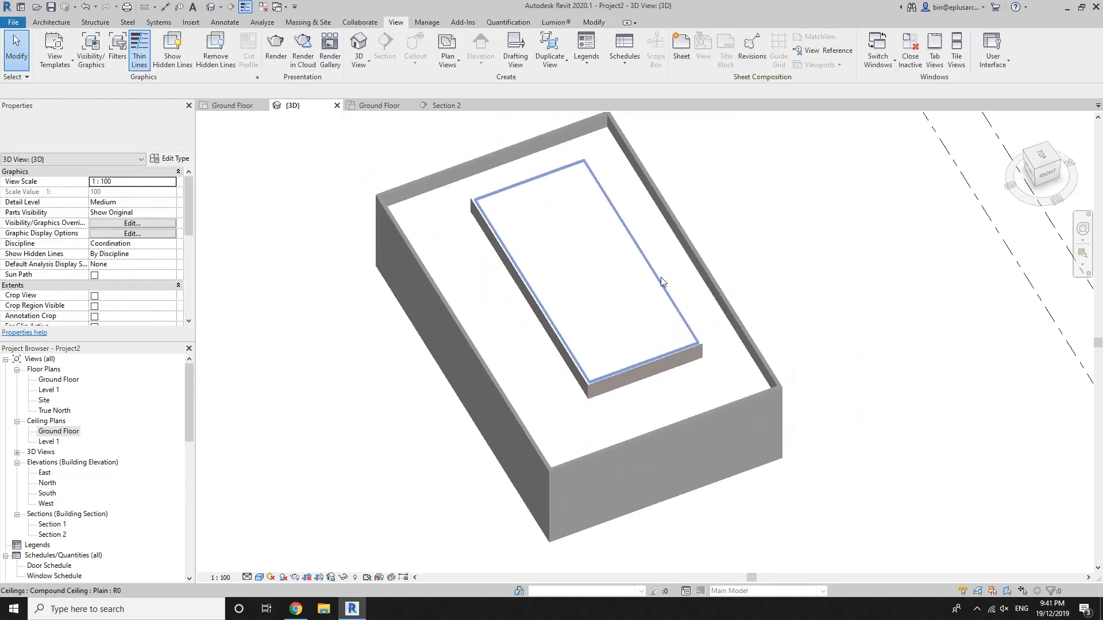
Move the raised inner walls outward one side at a time so the raised ceiling area enlarges.
{"action": "left_click", "coordinate": [533, 335]}
{"action": "left_click_drag", "start_coordinate": [533, 335], "coordinate": [507, 368]}
{"action": "middle_click_drag", "start_coordinate": [667, 398], "coordinate": [488, 292], "text": "shift"}
{"action": "scroll", "coordinate": [410, 417], "scroll_direction": "up", "scroll_amount": 3}
{"action": "scroll", "coordinate": [388, 447], "scroll_direction": "up", "scroll_amount": 1}
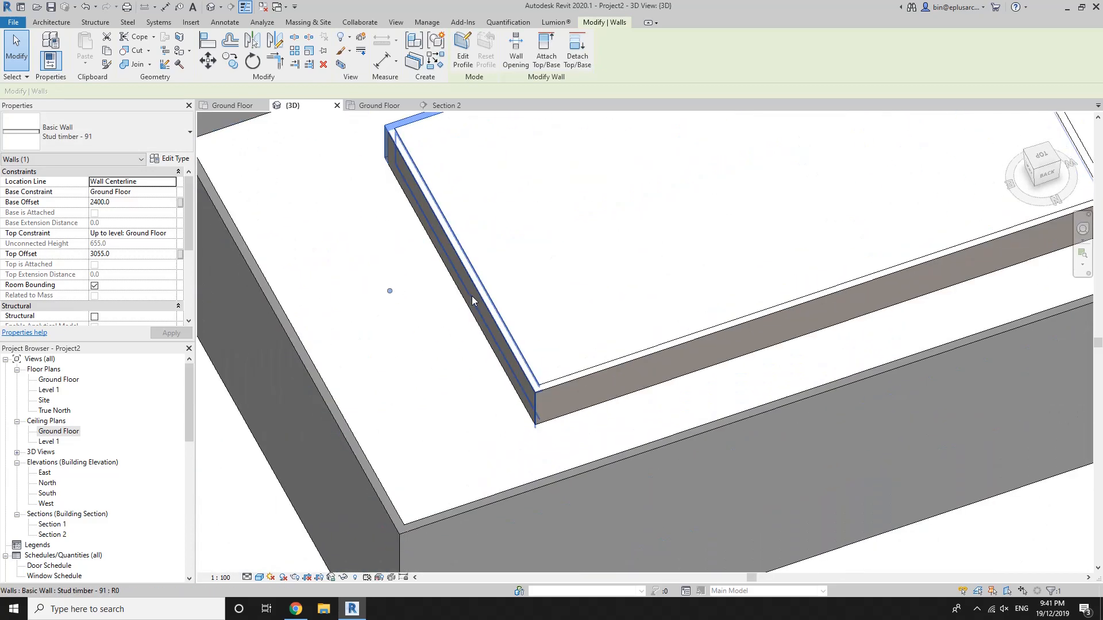
{"action": "left_click_drag", "start_coordinate": [471, 295], "coordinate": [393, 331]}
{"action": "scroll", "coordinate": [402, 333], "scroll_direction": "down", "scroll_amount": 5}
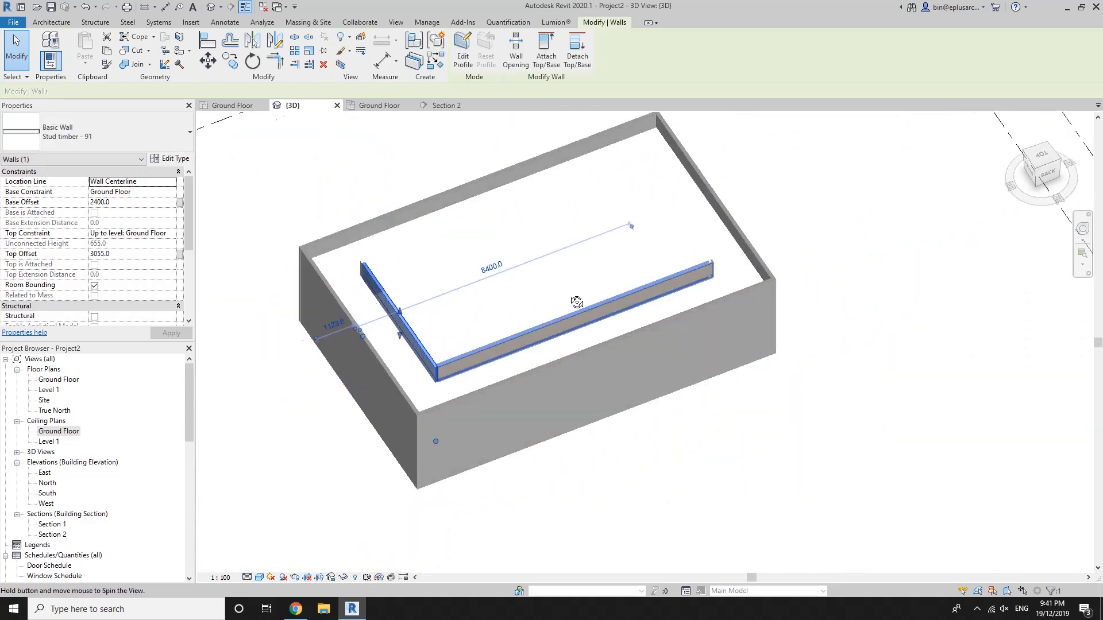
{"action": "middle_click_drag", "start_coordinate": [571, 301], "coordinate": [556, 244], "text": "shift"}
{"action": "left_click_drag", "start_coordinate": [544, 234], "coordinate": [520, 236]}
{"action": "middle_click_drag", "start_coordinate": [547, 241], "coordinate": [471, 190], "text": "shift"}
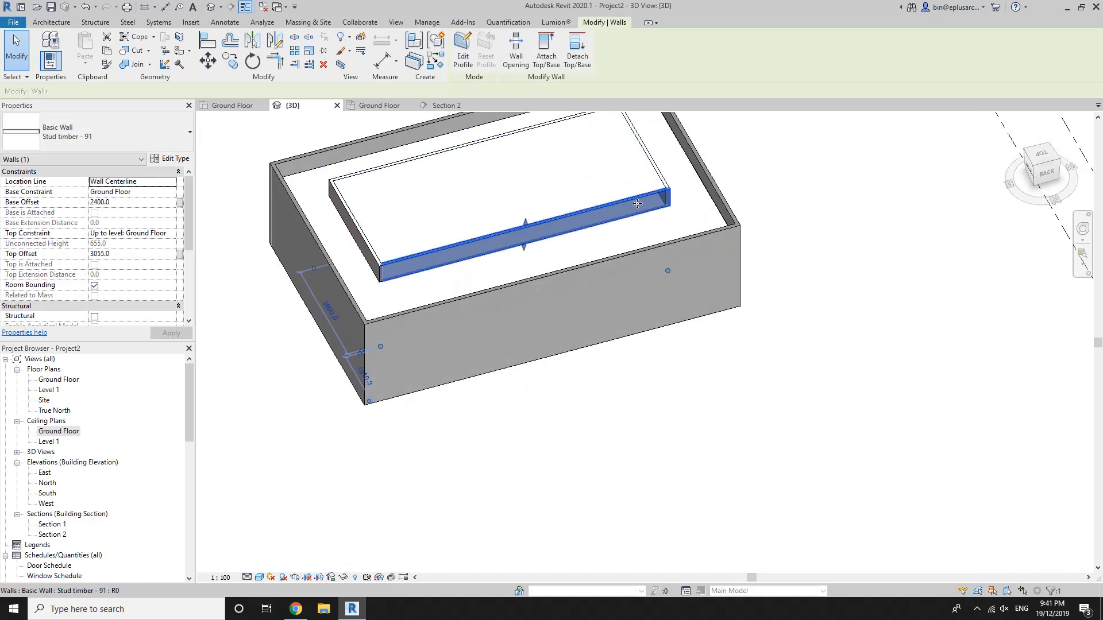
{"action": "key", "text": "Escape"}
{"action": "left_click", "coordinate": [358, 251]}
{"action": "key", "text": "Escape"}
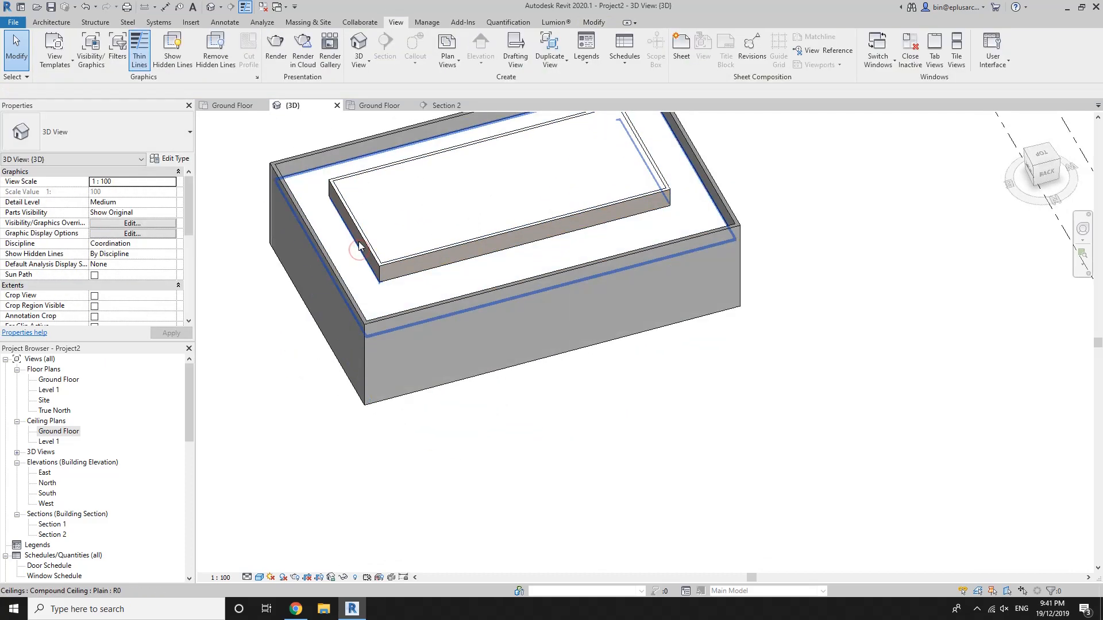
{"action": "left_click_drag", "start_coordinate": [359, 239], "coordinate": [454, 229]}
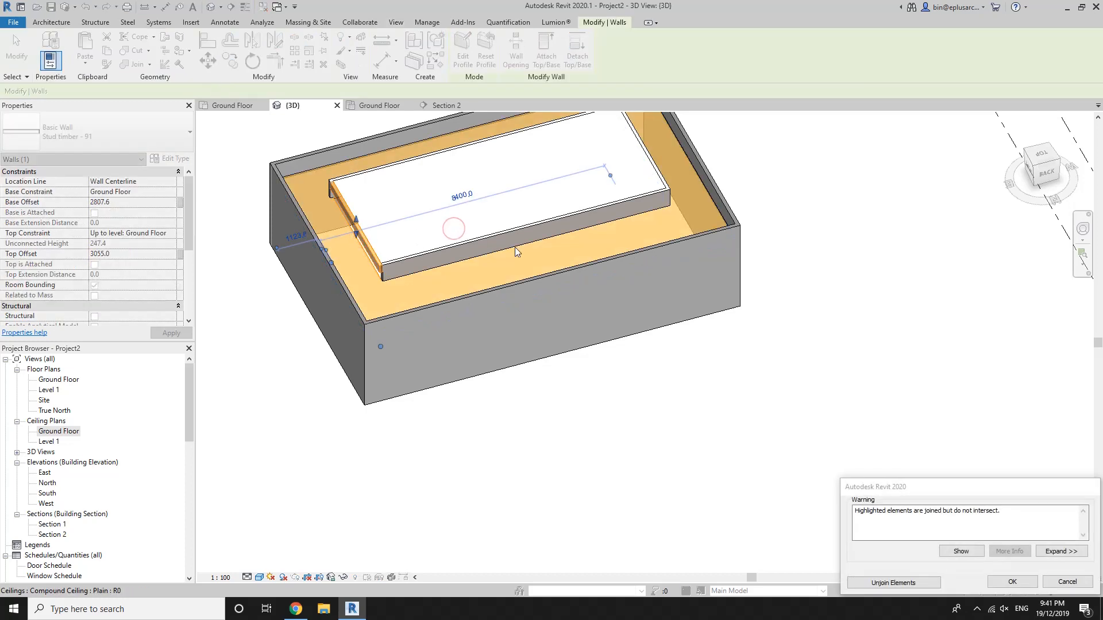
{"action": "left_click", "coordinate": [1067, 582]}
{"action": "scroll", "coordinate": [380, 284], "scroll_direction": "up", "scroll_amount": 4}
{"action": "double_click", "coordinate": [381, 282]}
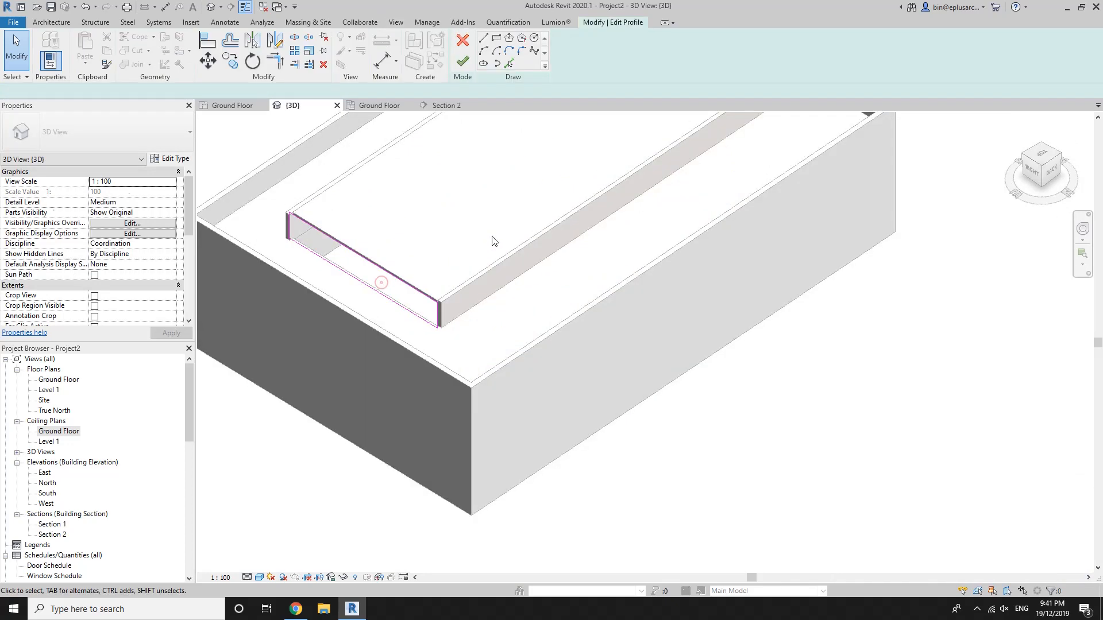
{"action": "left_click", "coordinate": [463, 48]}
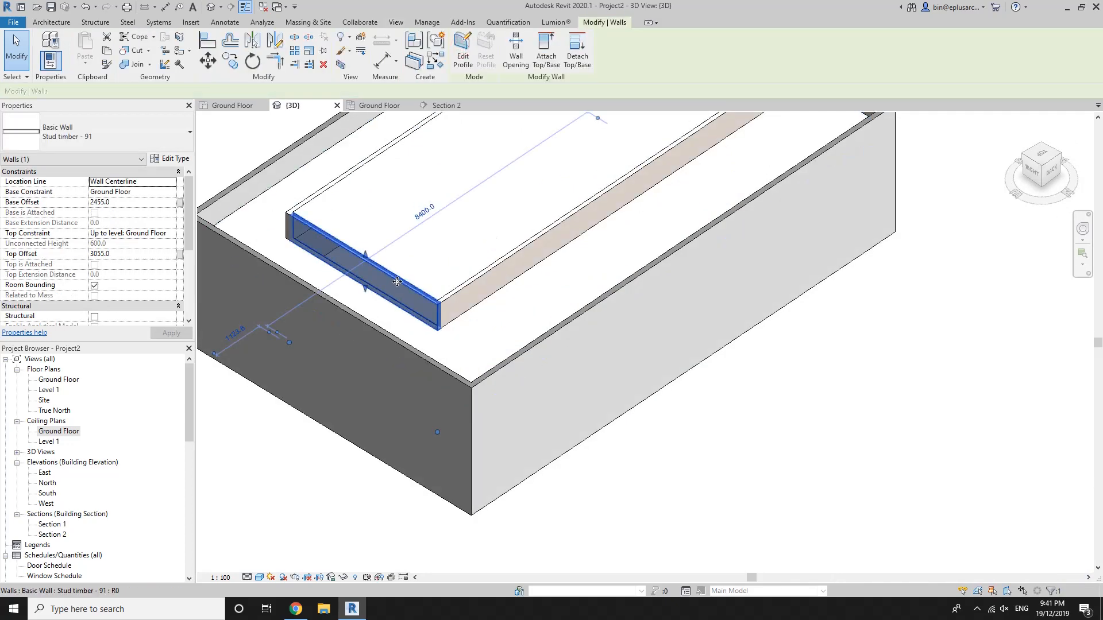
Move the two short raised inner walls inward to shorten the raised ceiling area.
{"action": "left_click_drag", "start_coordinate": [415, 293], "coordinate": [618, 234]}
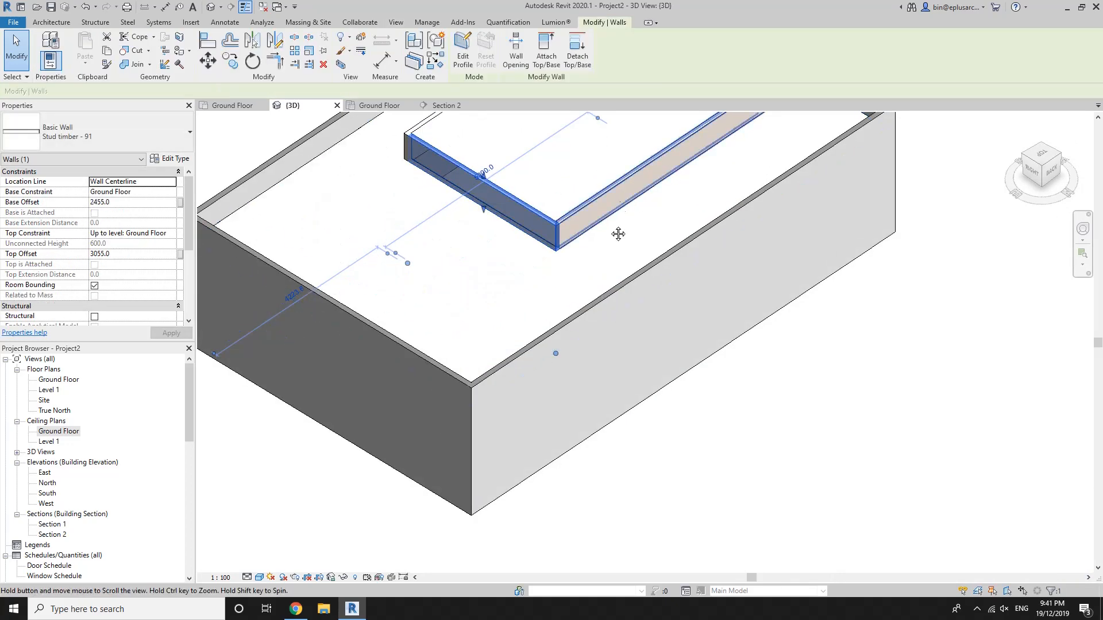
{"action": "middle_click_drag", "start_coordinate": [618, 234], "coordinate": [557, 436]}
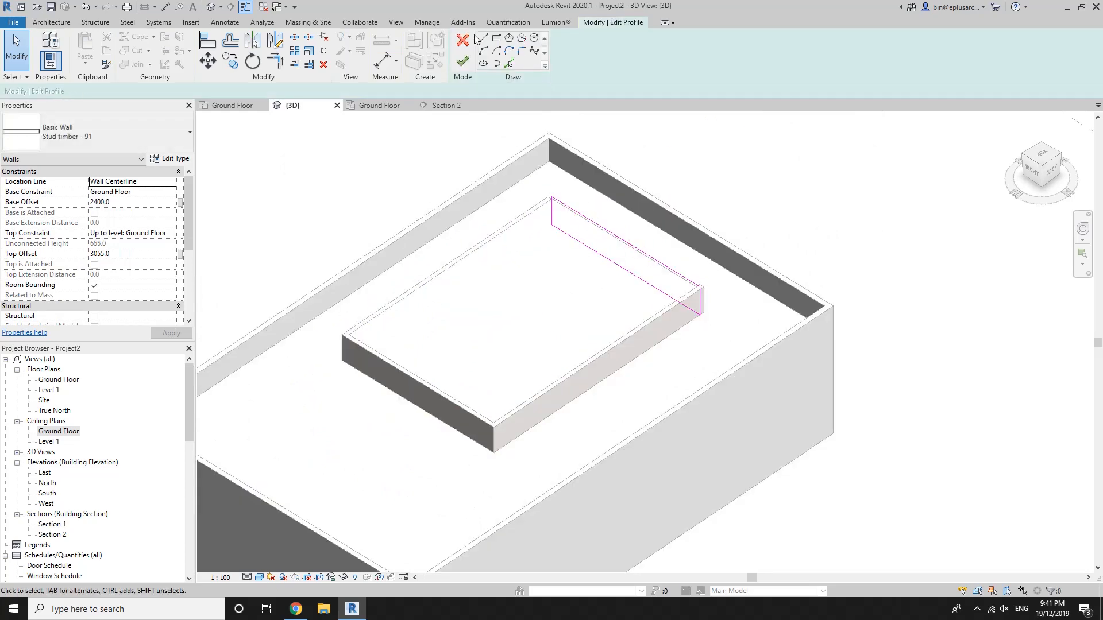
{"action": "left_click", "coordinate": [464, 40]}
{"action": "middle_click_drag", "start_coordinate": [666, 253], "coordinate": [534, 283], "text": "shift"}
{"action": "key", "text": "Escape"}
{"action": "left_click", "coordinate": [622, 260]}
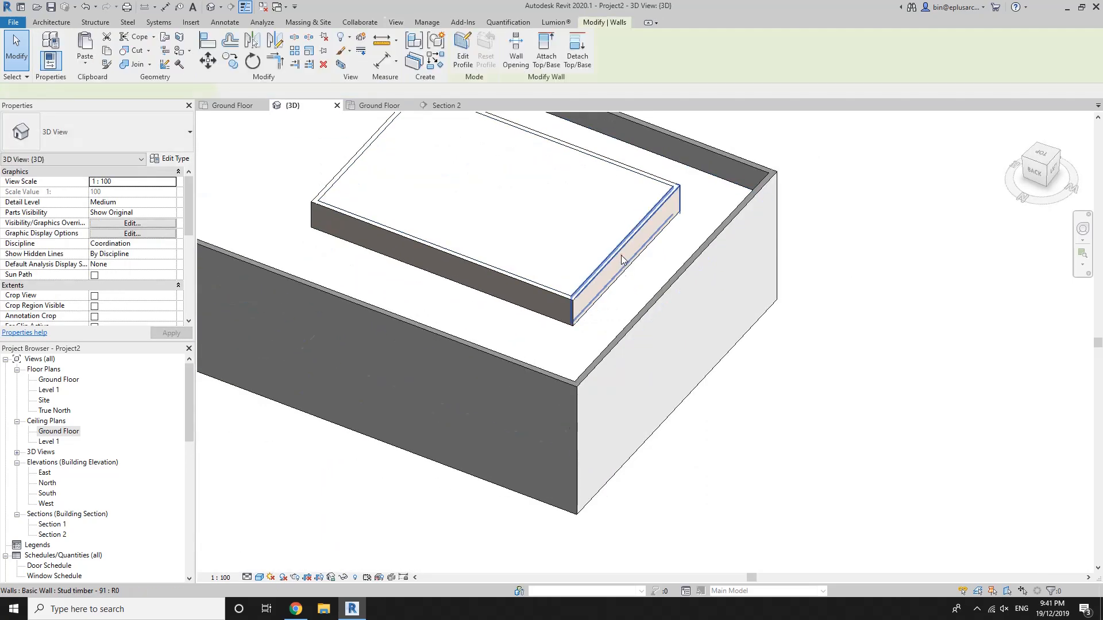
{"action": "left_click_drag", "start_coordinate": [621, 256], "coordinate": [527, 220]}
Rotate the four raised inner walls together so the raised ceiling sits at an angle to the room.
{"action": "middle_click_drag", "start_coordinate": [632, 259], "coordinate": [623, 312], "text": "shift"}
{"action": "scroll", "coordinate": [536, 251], "scroll_direction": "down", "scroll_amount": 2}
{"action": "middle_click_drag", "start_coordinate": [539, 277], "coordinate": [529, 350]}
{"action": "key", "text": "r"}
{"action": "key", "text": "o"}
{"action": "left_click", "coordinate": [612, 280]}
{"action": "left_click", "coordinate": [618, 341]}
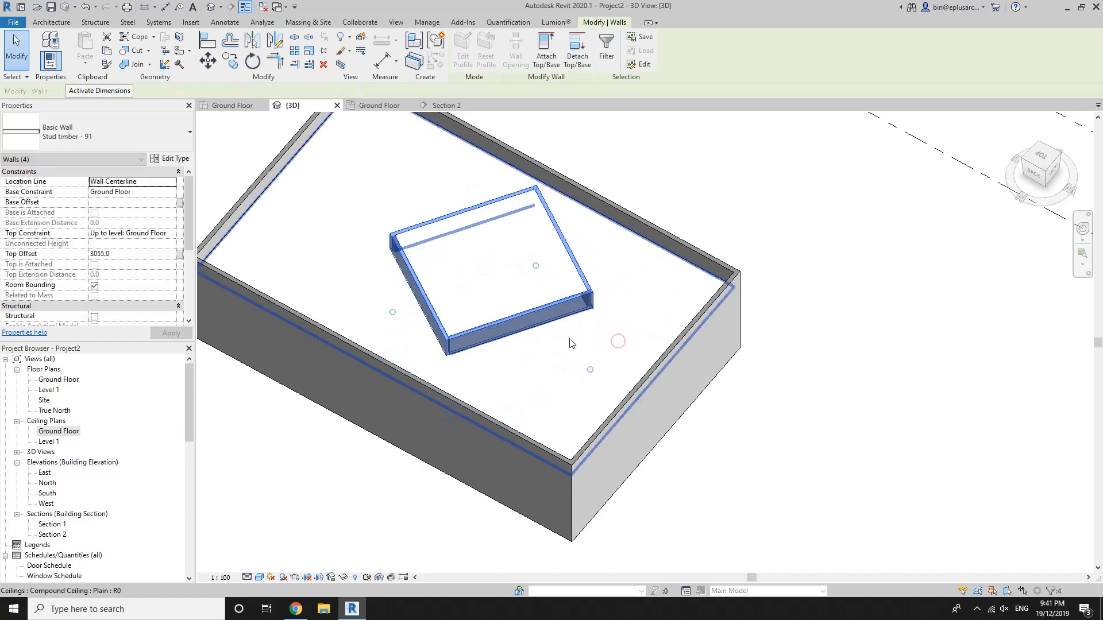
{"action": "key", "text": "Escape"}
Move one of the rotated inner walls outward and check the ceiling opening and wall corner from below.
{"action": "left_click_drag", "start_coordinate": [513, 324], "coordinate": [527, 373]}
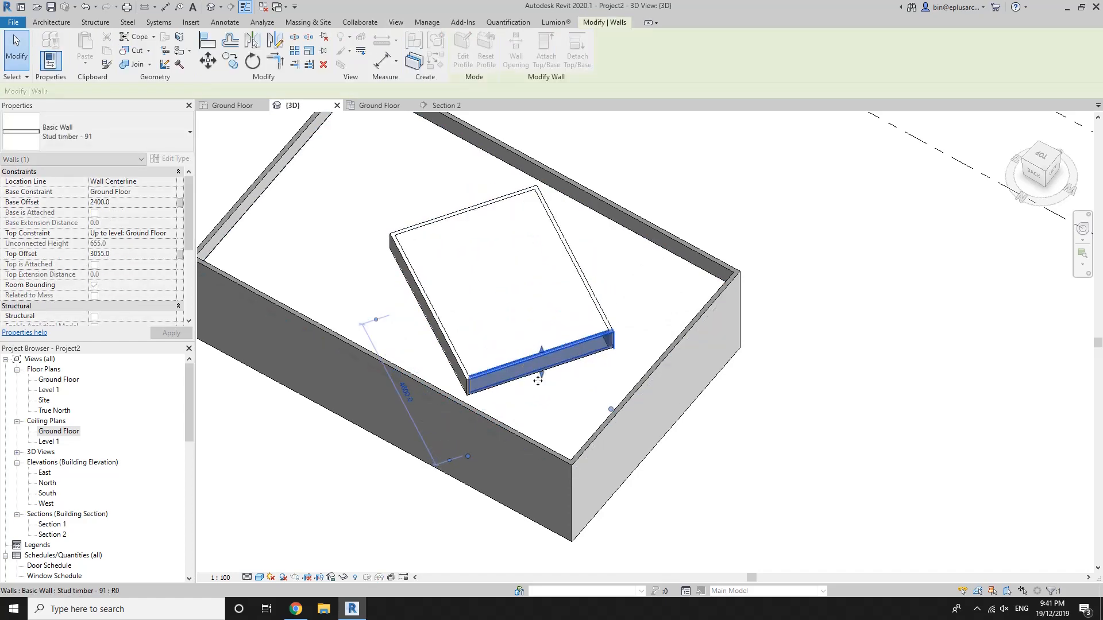
{"action": "middle_click_drag", "start_coordinate": [527, 372], "coordinate": [544, 357], "text": "shift"}
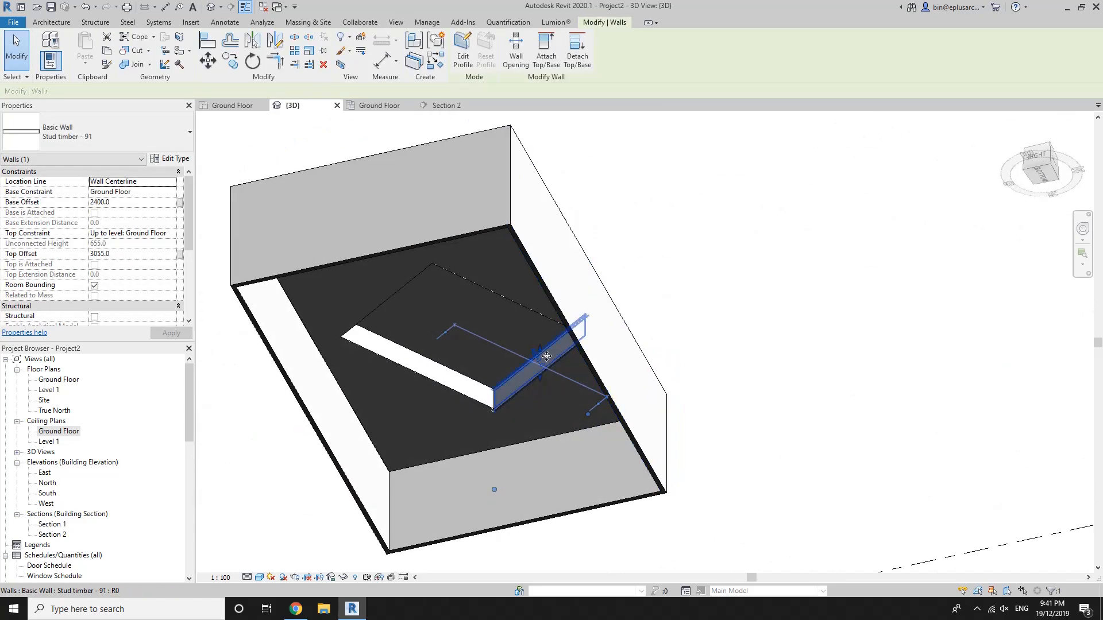
{"action": "key", "text": "Escape"}
{"action": "scroll", "coordinate": [716, 358], "scroll_direction": "up", "scroll_amount": 2}
{"action": "middle_click_drag", "start_coordinate": [716, 359], "coordinate": [1000, 214]}
{"action": "scroll", "coordinate": [776, 287], "scroll_direction": "up", "scroll_amount": 2}
{"action": "scroll", "coordinate": [775, 290], "scroll_direction": "up", "scroll_amount": 2}
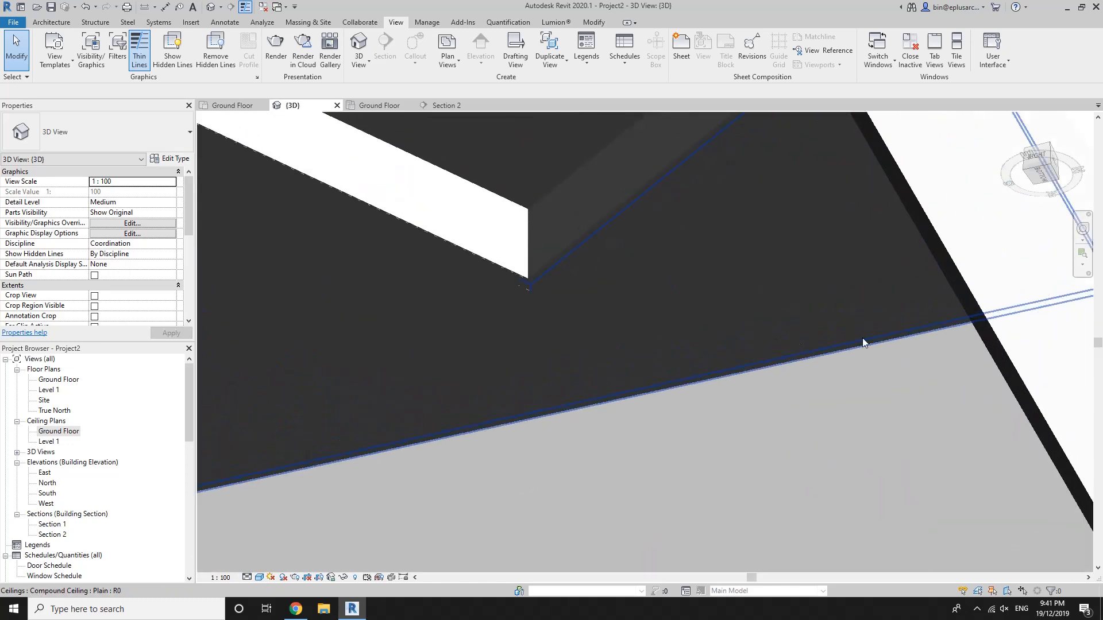
{"action": "scroll", "coordinate": [820, 308], "scroll_direction": "down", "scroll_amount": 5}
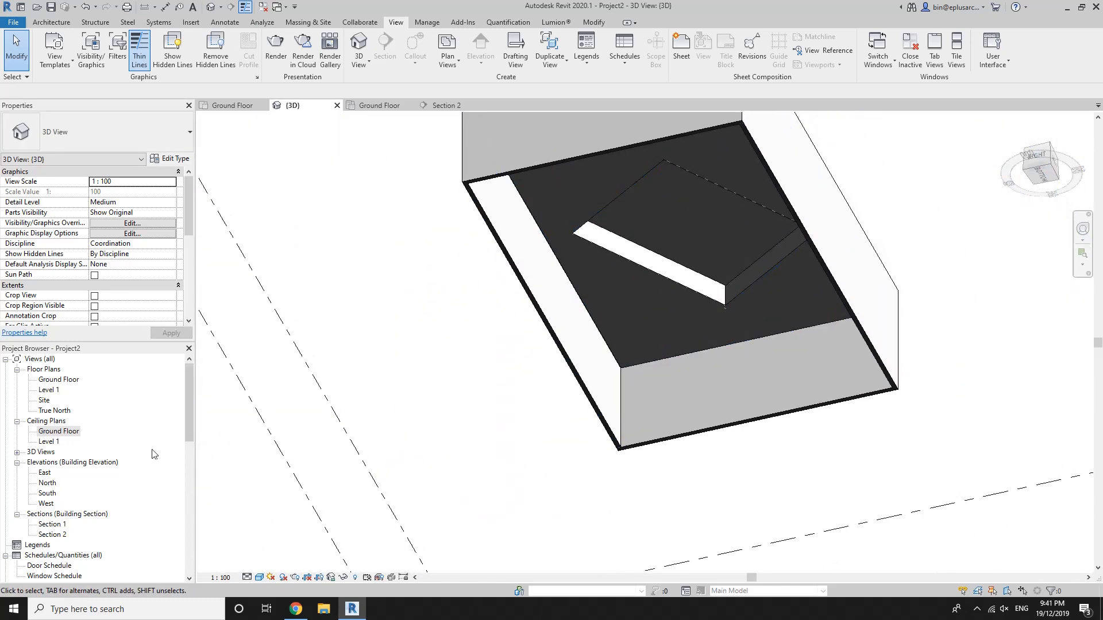
Open Section 2 and focus on the junction between the raised inner wall and the lower ceiling.
{"action": "double_click", "coordinate": [61, 537]}
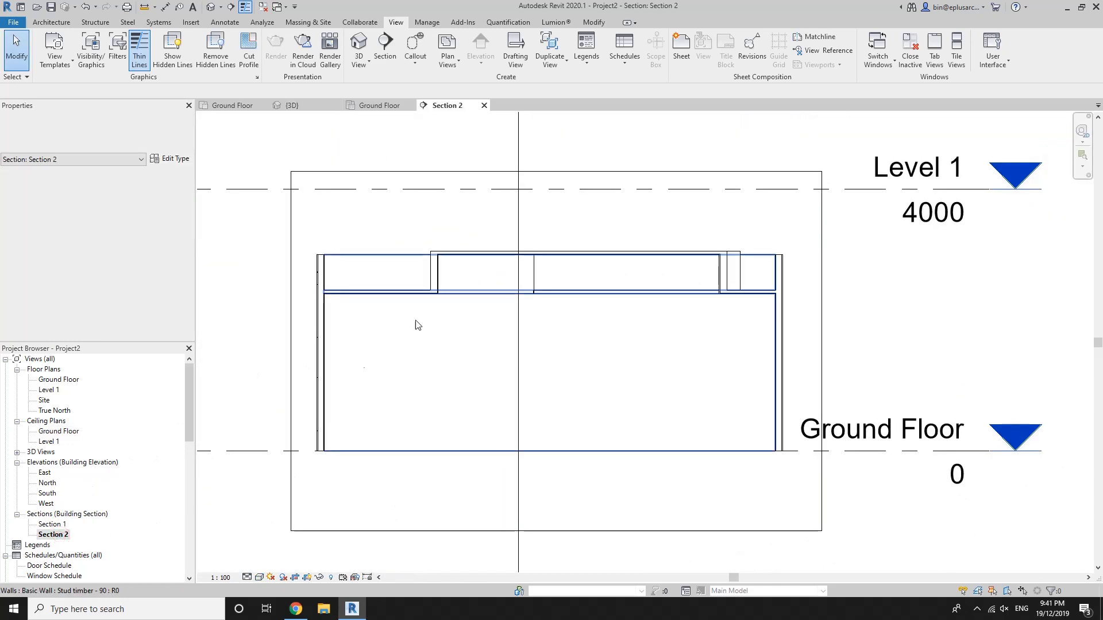
{"action": "scroll", "coordinate": [498, 300], "scroll_direction": "up", "scroll_amount": 3}
{"action": "scroll", "coordinate": [500, 415], "scroll_direction": "down", "scroll_amount": 3}
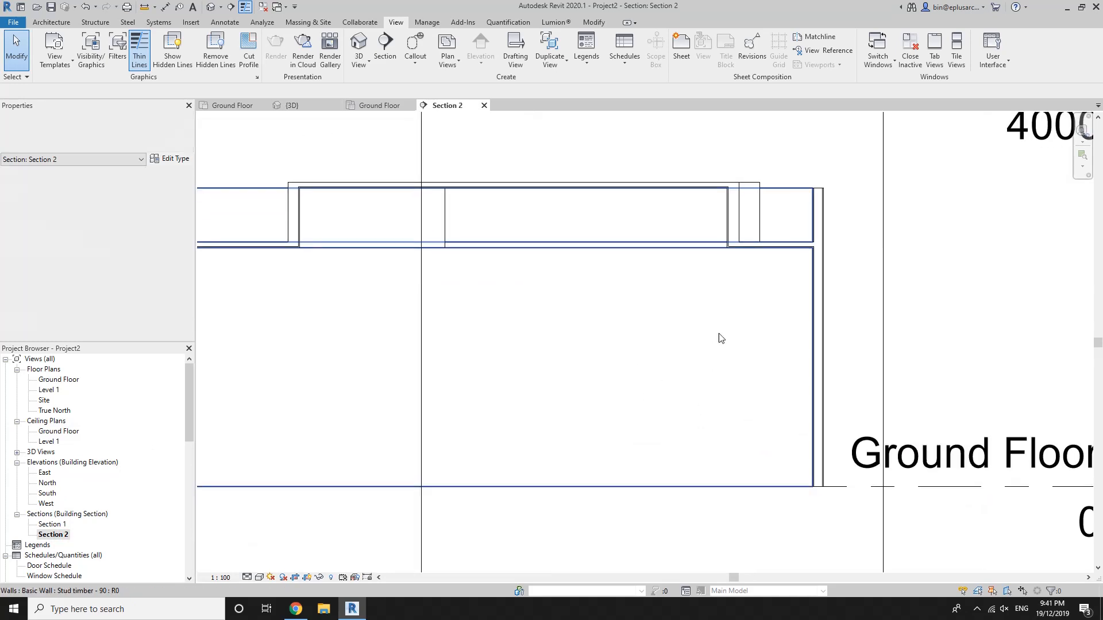
{"action": "scroll", "coordinate": [396, 178], "scroll_direction": "up", "scroll_amount": 4}
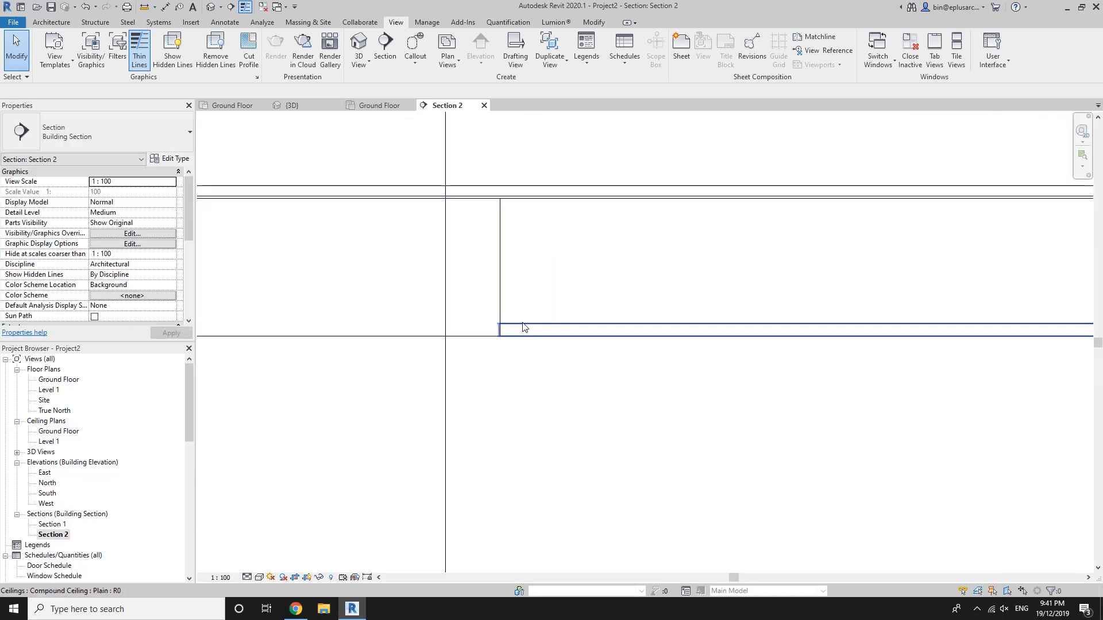
{"action": "middle_click_drag", "start_coordinate": [566, 318], "coordinate": [519, 310]}
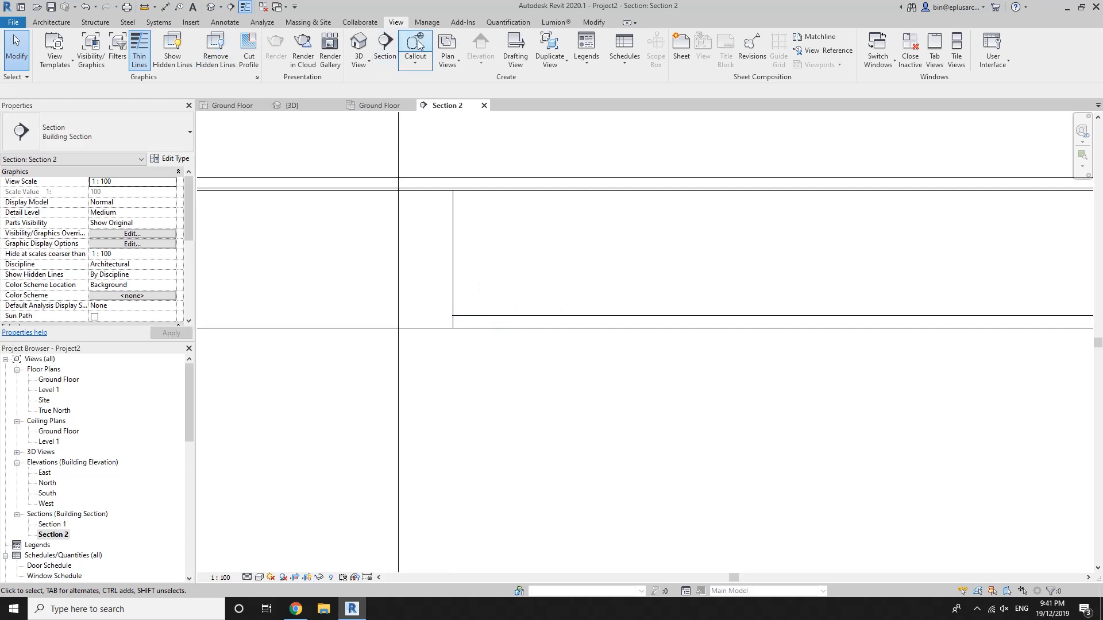
Try to switch the join order between the raised inner wall and the lower ceiling in Section 2.
{"action": "left_click", "coordinate": [595, 23]}
{"action": "left_click", "coordinate": [151, 67]}
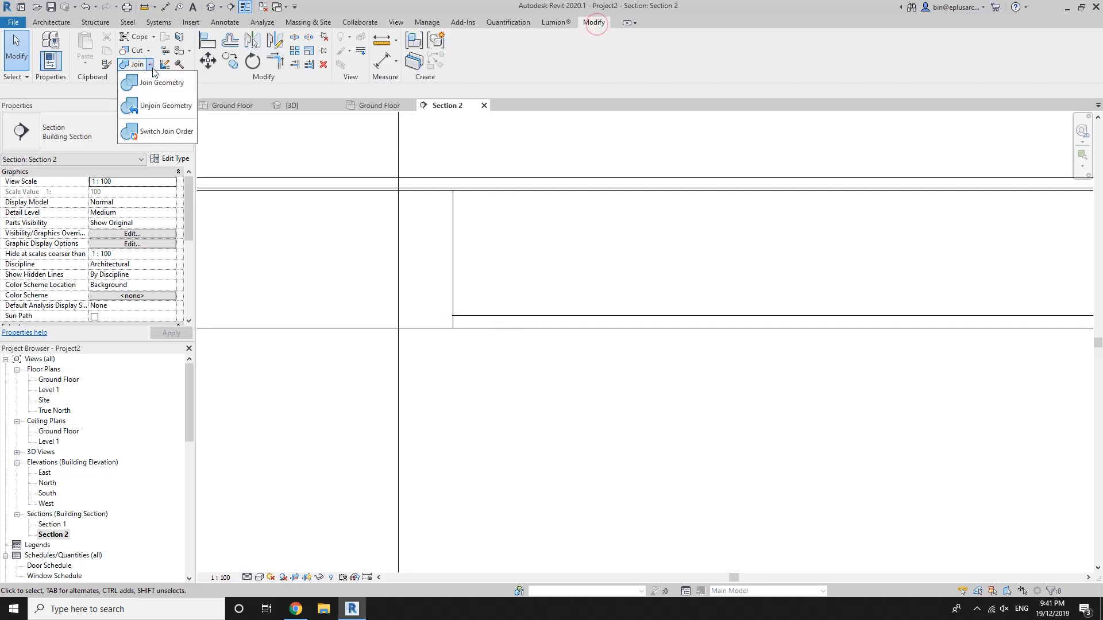
{"action": "left_click", "coordinate": [149, 132]}
{"action": "left_click", "coordinate": [494, 303]}
{"action": "left_click", "coordinate": [494, 325]}
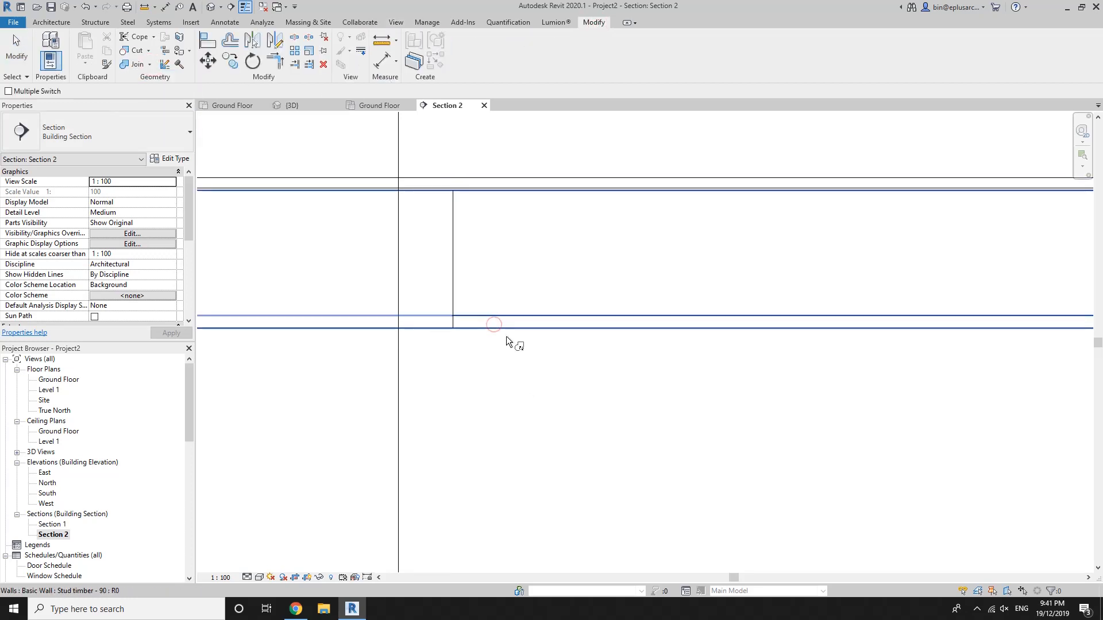
{"action": "left_click", "coordinate": [517, 296]}
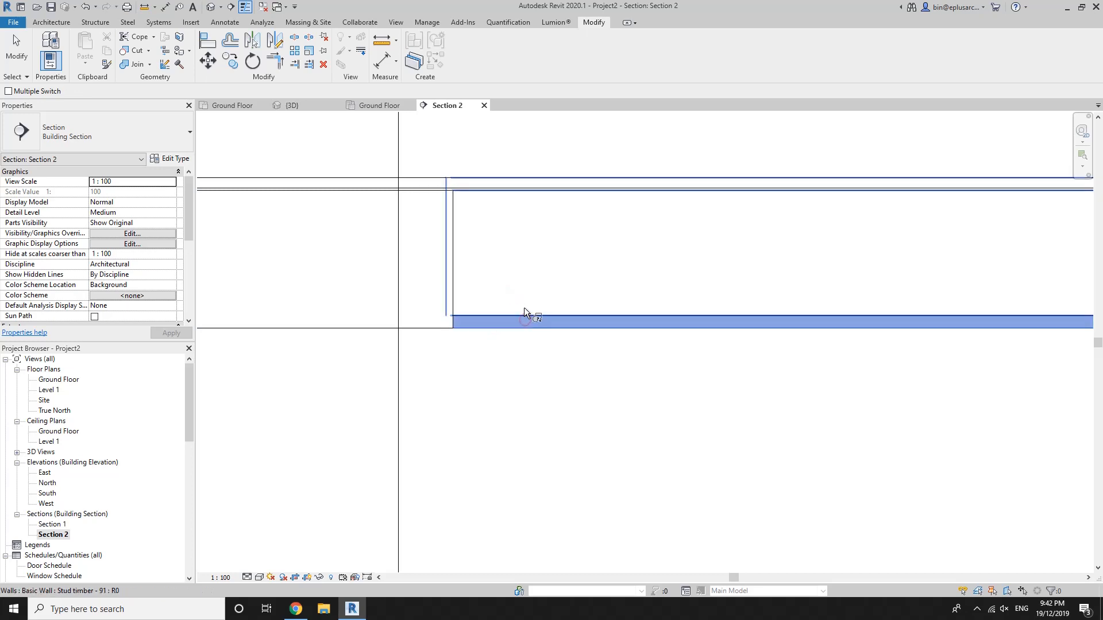
{"action": "left_click", "coordinate": [524, 305]}
{"action": "left_click", "coordinate": [533, 298]}
{"action": "left_click", "coordinate": [534, 322]}
{"action": "key", "text": "Escape"}
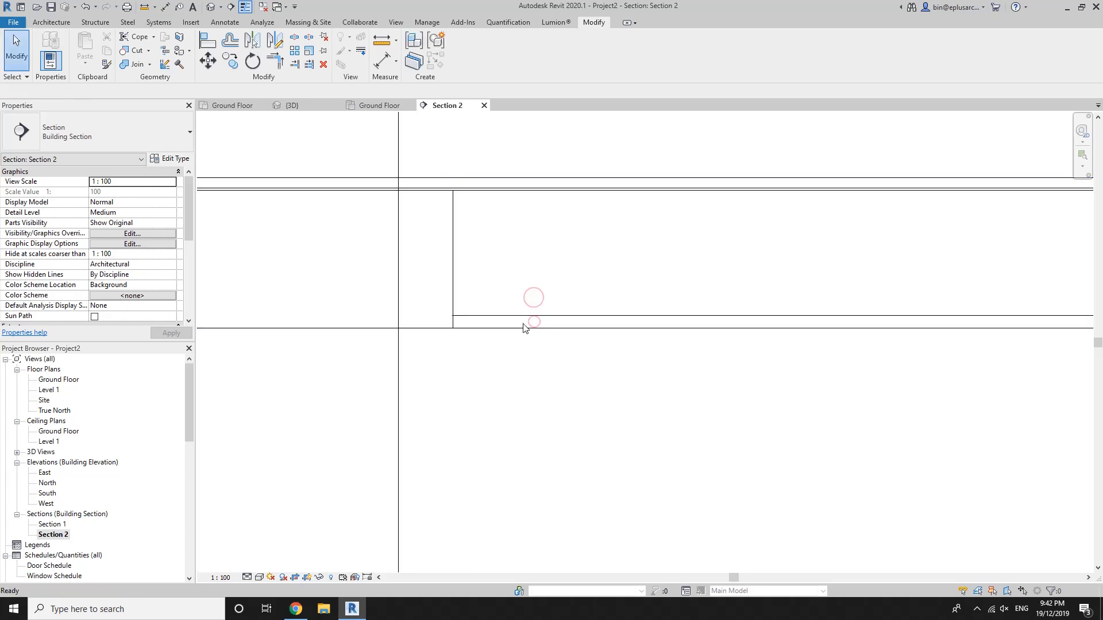
{"action": "double_click", "coordinate": [524, 323]}
{"action": "key", "text": "Escape"}
{"action": "key", "text": "Escape"}
{"action": "scroll", "coordinate": [537, 316], "scroll_direction": "down", "scroll_amount": 2}
{"action": "middle_click_drag", "start_coordinate": [556, 310], "coordinate": [548, 321]}
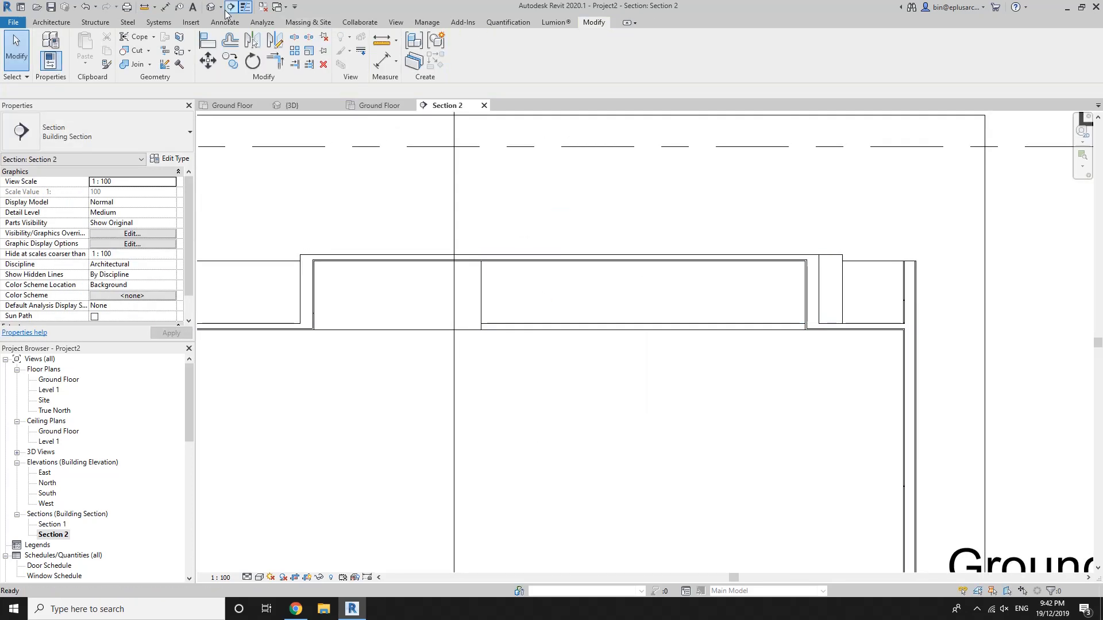
Examine the raised inner wall's bottom edge from below in the 3D view and check the lower ceiling's height offset.
{"action": "left_click", "coordinate": [213, 7]}
{"action": "scroll", "coordinate": [680, 250], "scroll_direction": "up", "scroll_amount": 5}
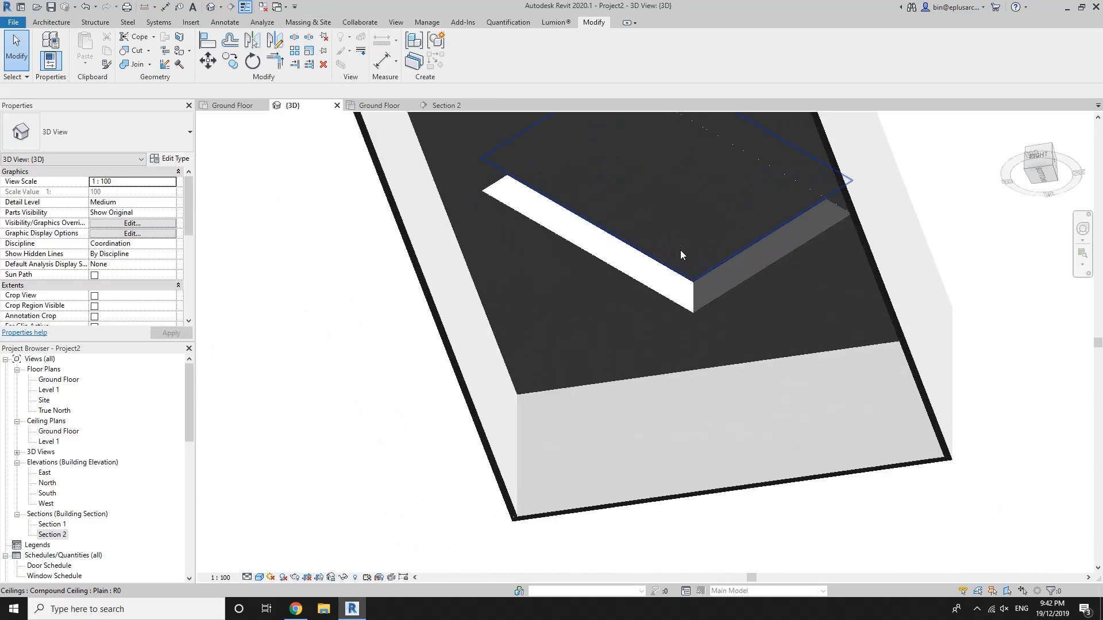
{"action": "middle_click_drag", "start_coordinate": [682, 267], "coordinate": [477, 251], "text": "shift"}
{"action": "middle_click_drag", "start_coordinate": [586, 350], "coordinate": [625, 180]}
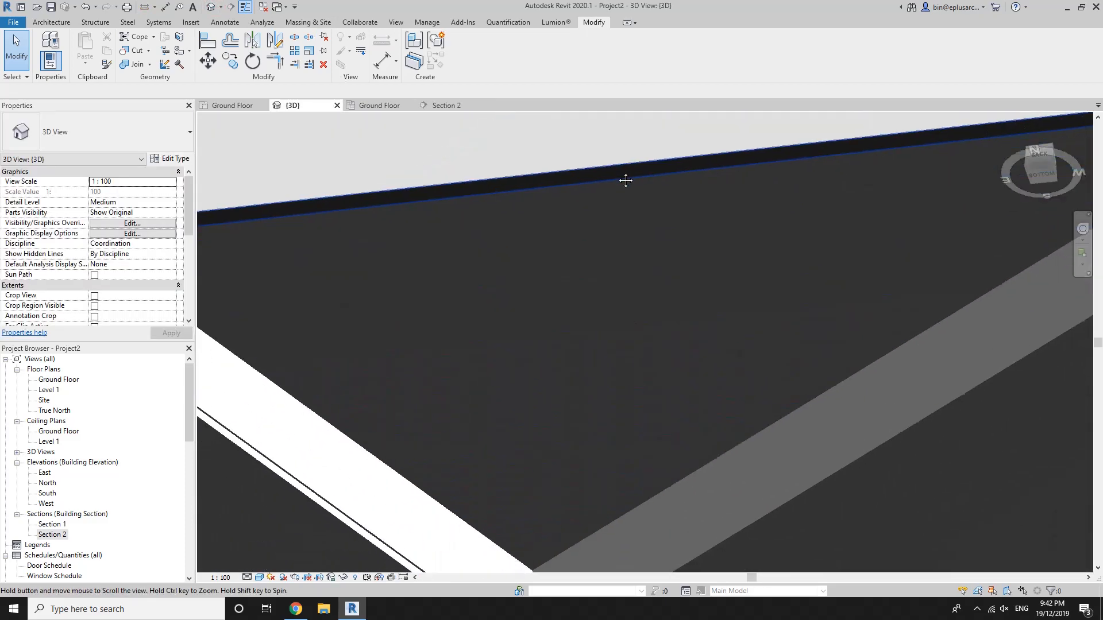
{"action": "middle_click_drag", "start_coordinate": [586, 307], "coordinate": [662, 249]}
{"action": "middle_click_drag", "start_coordinate": [672, 247], "coordinate": [796, 122]}
{"action": "scroll", "coordinate": [494, 173], "scroll_direction": "up", "scroll_amount": 5}
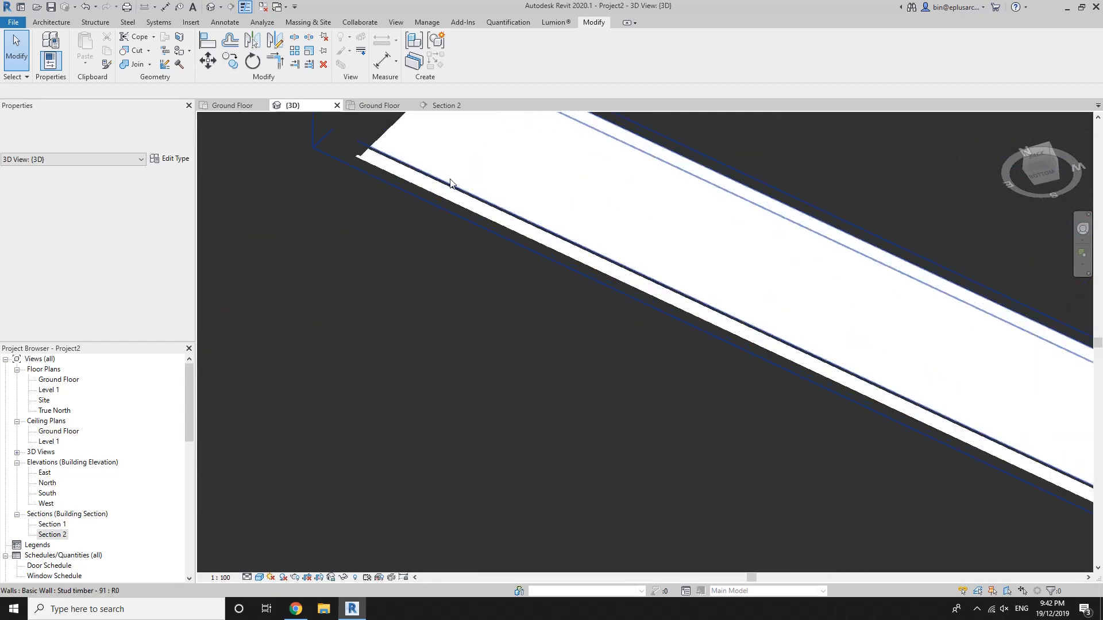
{"action": "scroll", "coordinate": [358, 166], "scroll_direction": "down", "scroll_amount": 5}
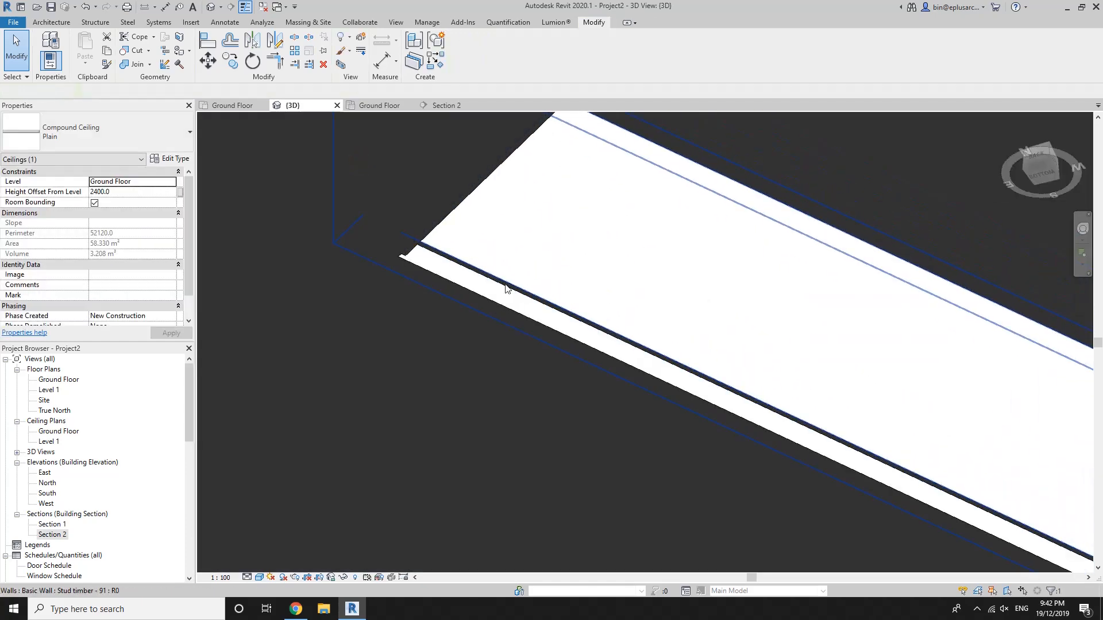
{"action": "left_click", "coordinate": [486, 259]}
Set the raised inner wall's base offset to 2400 and check its corner against the ceiling from below.
{"action": "middle_click_drag", "start_coordinate": [643, 273], "coordinate": [312, 113]}
{"action": "middle_click_drag", "start_coordinate": [769, 339], "coordinate": [308, 169]}
{"action": "scroll", "coordinate": [529, 325], "scroll_direction": "up", "scroll_amount": 1}
{"action": "key", "text": "Escape"}
{"action": "left_click", "coordinate": [569, 301]}
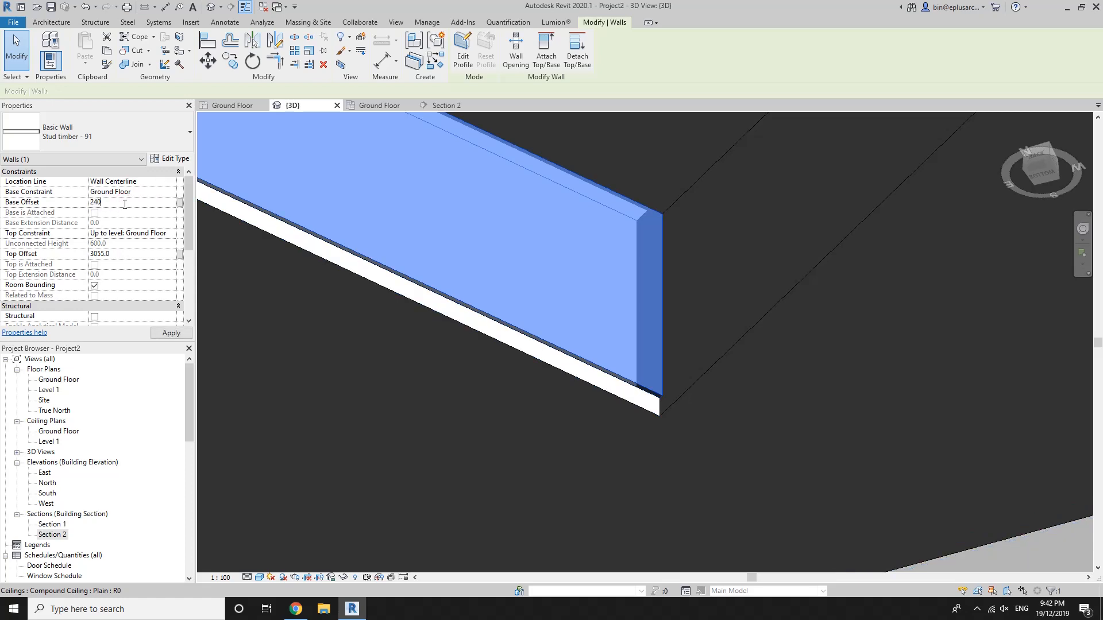
{"action": "key", "text": "Escape"}
{"action": "scroll", "coordinate": [639, 411], "scroll_direction": "up", "scroll_amount": 4}
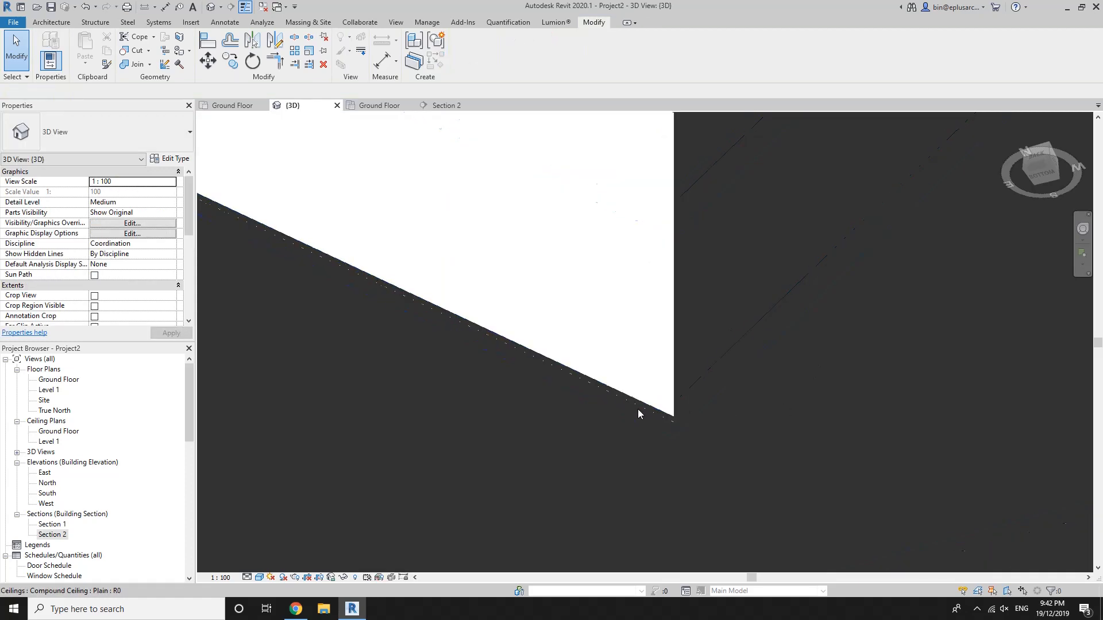
{"action": "scroll", "coordinate": [680, 426], "scroll_direction": "up", "scroll_amount": 4}
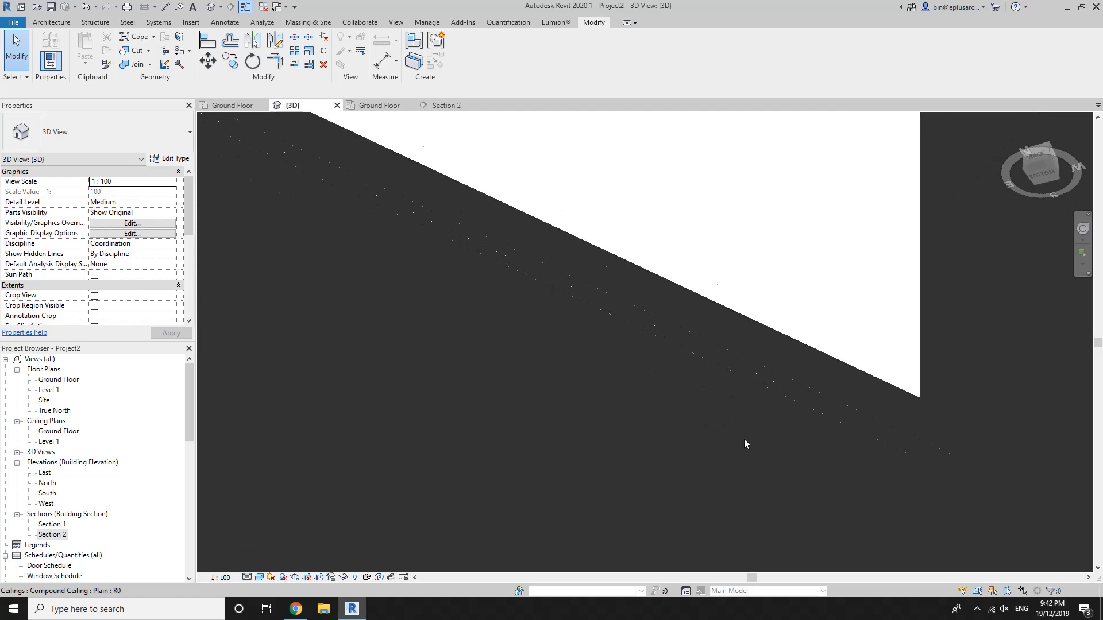
{"action": "middle_click_drag", "start_coordinate": [754, 428], "coordinate": [837, 358], "text": "shift"}
{"action": "scroll", "coordinate": [480, 379], "scroll_direction": "down", "scroll_amount": 5}
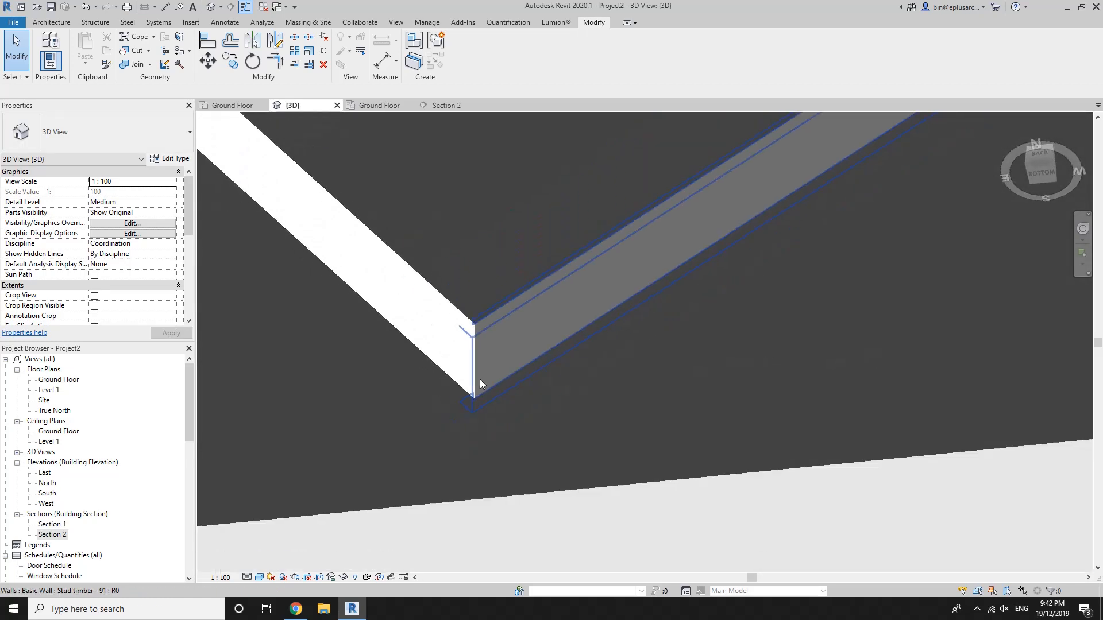
Stretch the shared corner of two adjoining raised inner walls outward so the raised ceiling outline becomes an irregular quadrilateral.
{"action": "mouse_move", "coordinate": [480, 379]}
{"action": "middle_mouse_down", "text": "shift"}
{"action": "mouse_move", "coordinate": [502, 373]}
{"action": "mouse_move", "coordinate": [505, 304]}
{"action": "mouse_move", "coordinate": [527, 320]}
{"action": "mouse_move", "coordinate": [509, 296]}
{"action": "mouse_move", "coordinate": [517, 443]}
{"action": "mouse_move", "coordinate": [640, 546]}
{"action": "mouse_move", "coordinate": [582, 411]}
{"action": "mouse_move", "coordinate": [551, 419]}
{"action": "middle_mouse_up", "text": "shift"}
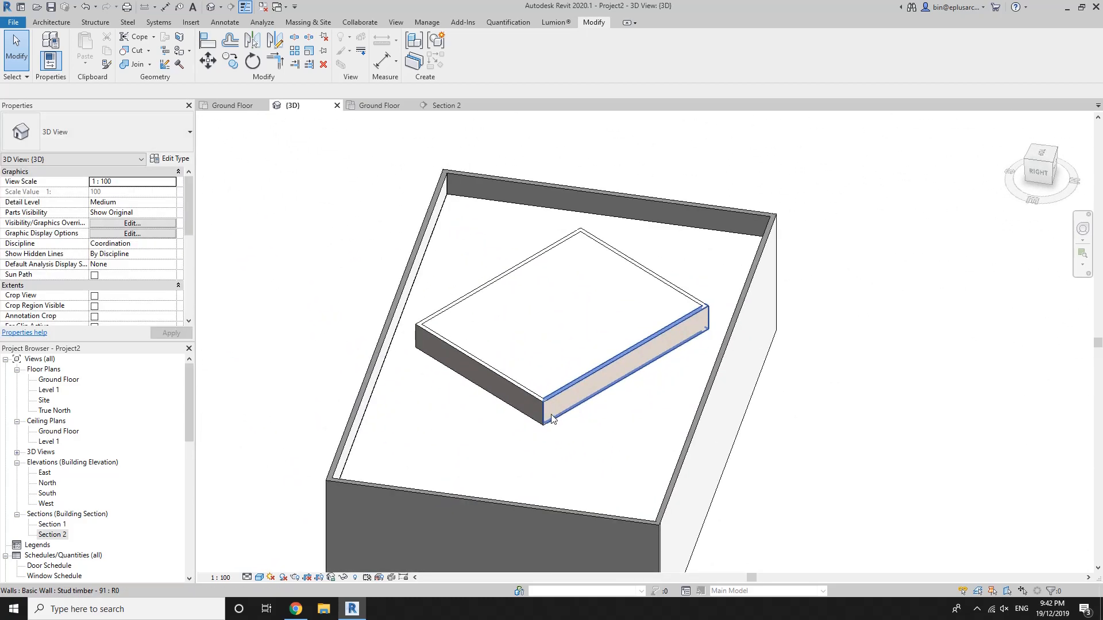
{"action": "left_click", "coordinate": [528, 409], "text": "ctrl"}
{"action": "middle_click_drag", "start_coordinate": [586, 466], "coordinate": [586, 488], "text": "shift"}
{"action": "middle_click_drag", "start_coordinate": [586, 488], "coordinate": [583, 444]}
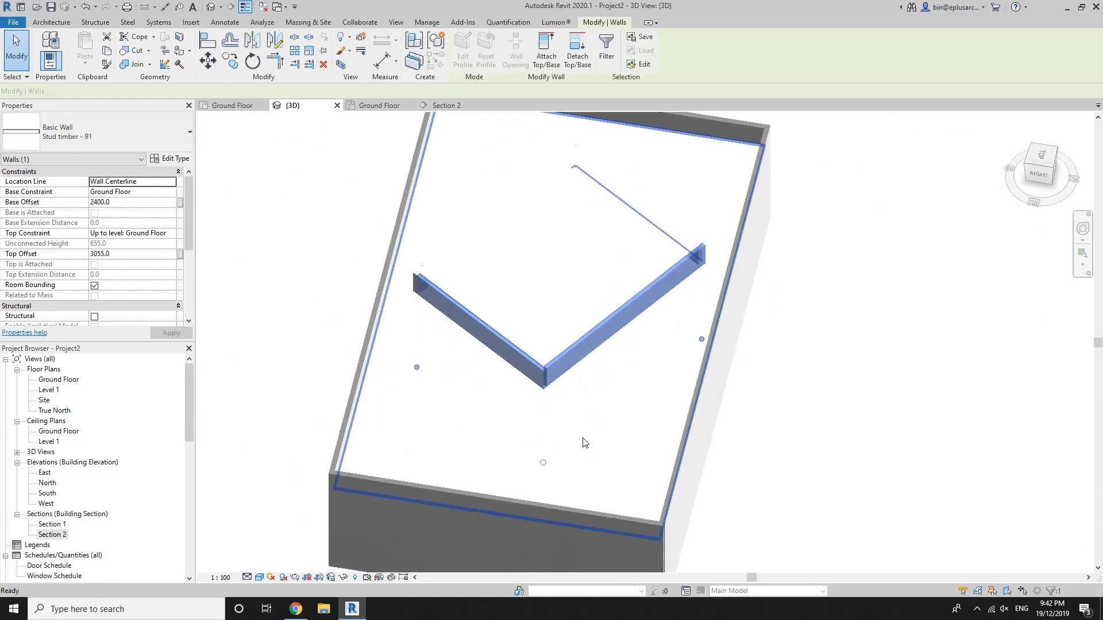
{"action": "left_click_drag", "start_coordinate": [543, 465], "coordinate": [556, 503]}
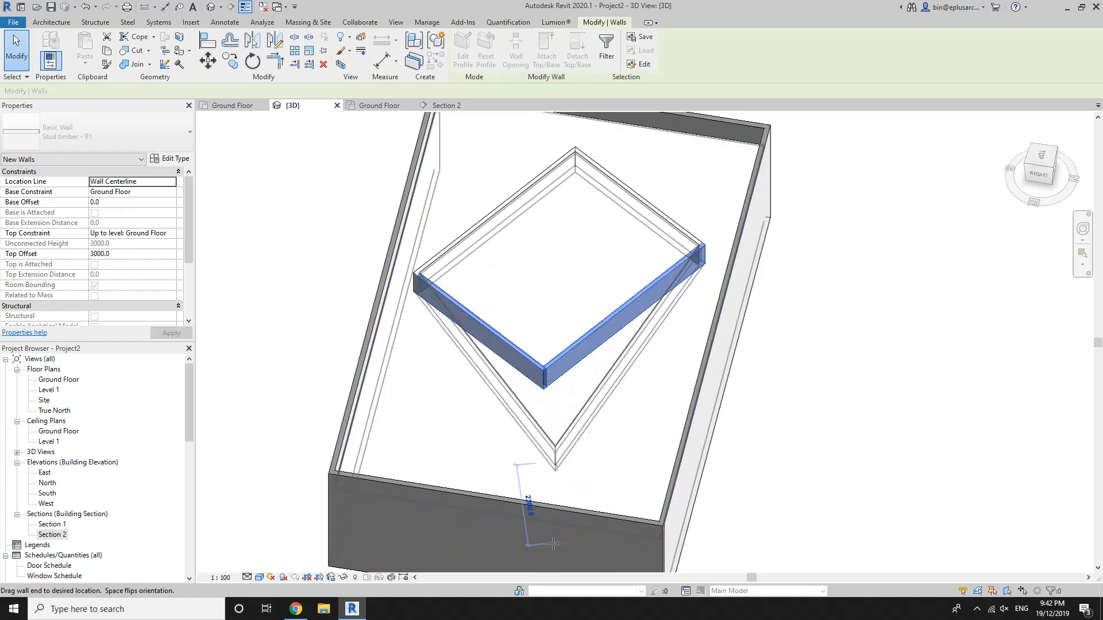
{"action": "left_click_drag", "start_coordinate": [553, 544], "coordinate": [555, 544]}
{"action": "middle_click_drag", "start_coordinate": [557, 537], "coordinate": [579, 223], "text": "shift"}
{"action": "key", "text": "Escape"}
Inspect the reshaped raised ceiling from above and from below to check that the ceilings follow the walls.
{"action": "middle_click_drag", "start_coordinate": [696, 381], "coordinate": [604, 418], "text": "shift"}
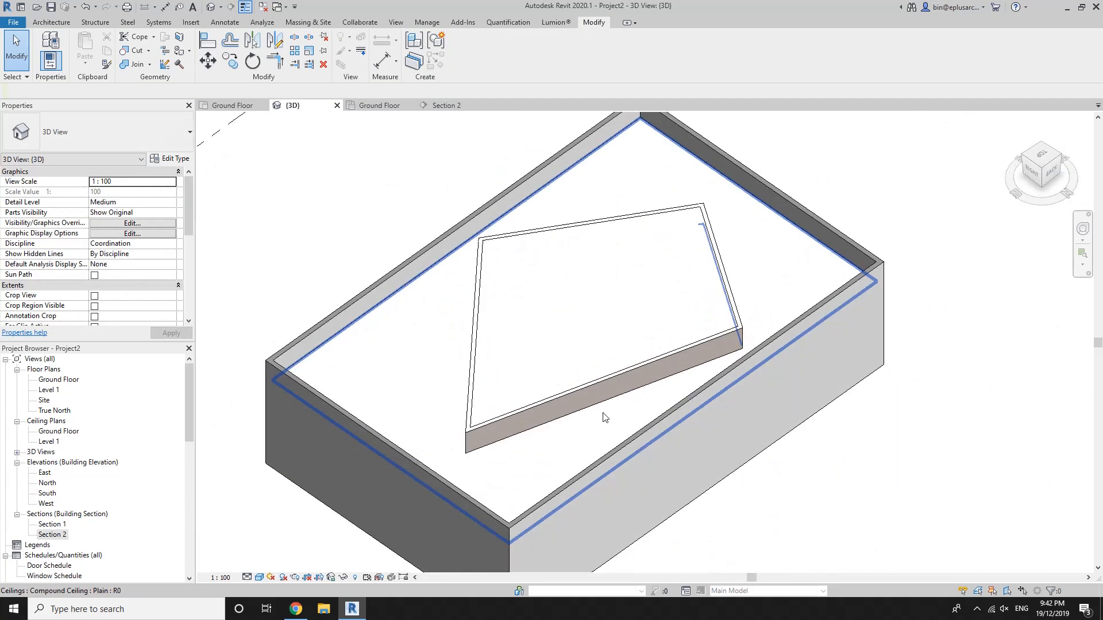
{"action": "scroll", "coordinate": [617, 413], "scroll_direction": "down", "scroll_amount": 2}
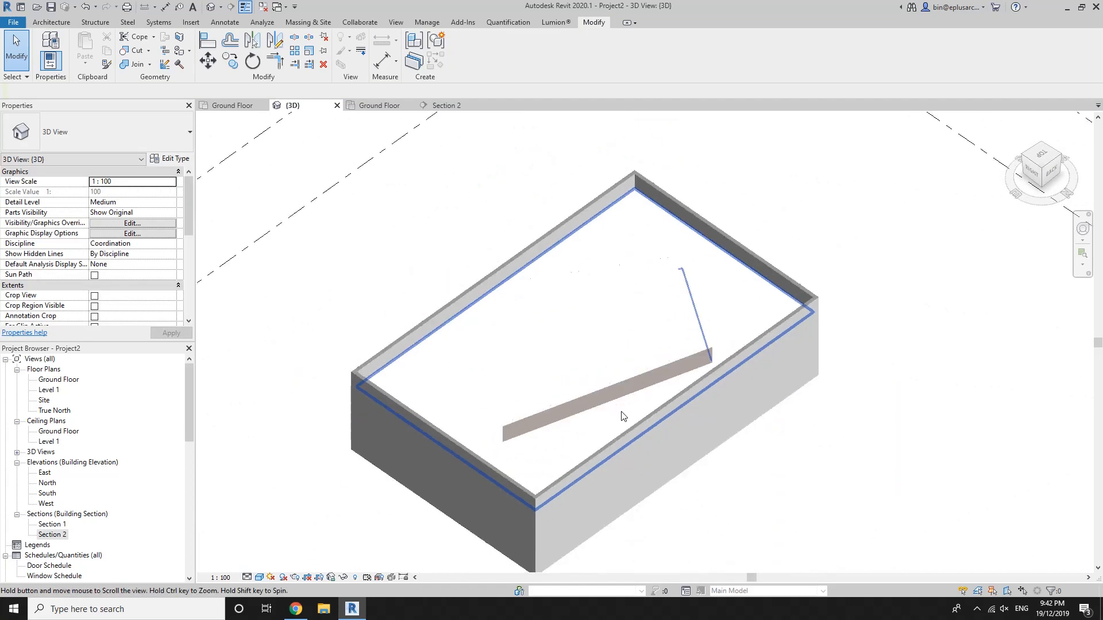
{"action": "left_click", "coordinate": [1042, 186]}
{"action": "scroll", "coordinate": [651, 368], "scroll_direction": "up", "scroll_amount": 5}
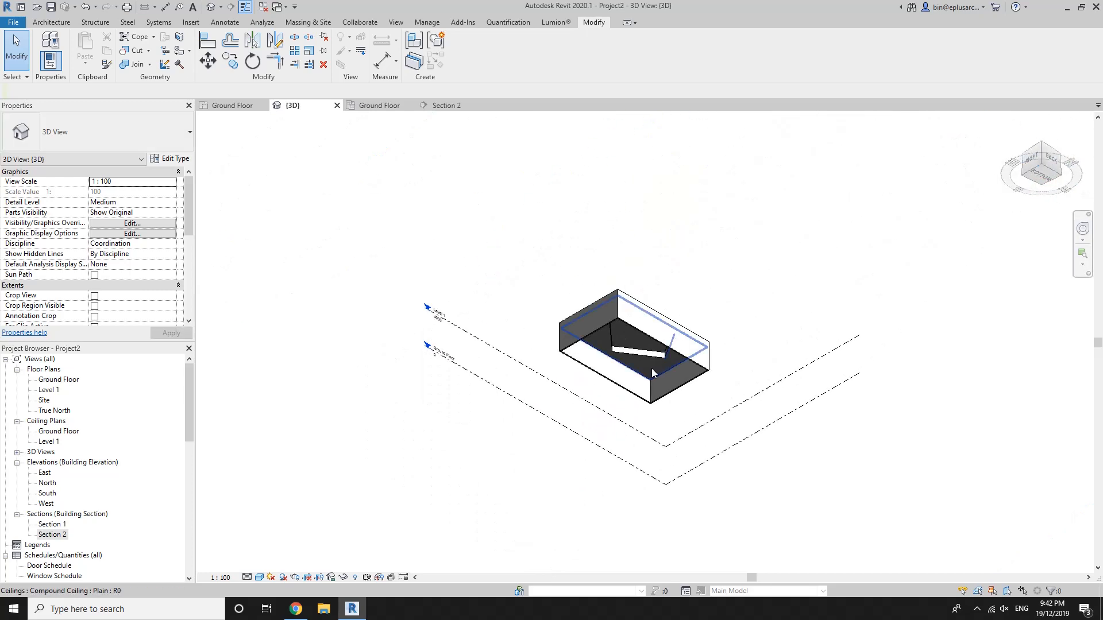
{"action": "scroll", "coordinate": [635, 361], "scroll_direction": "up", "scroll_amount": 5}
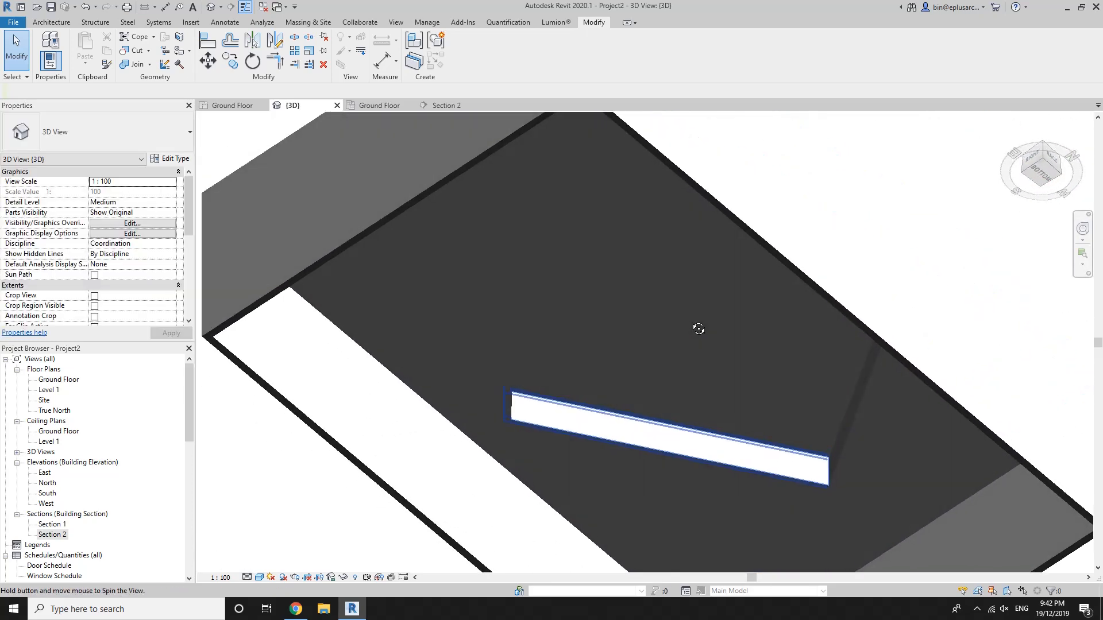
{"action": "middle_click_drag", "start_coordinate": [701, 327], "coordinate": [664, 357]}
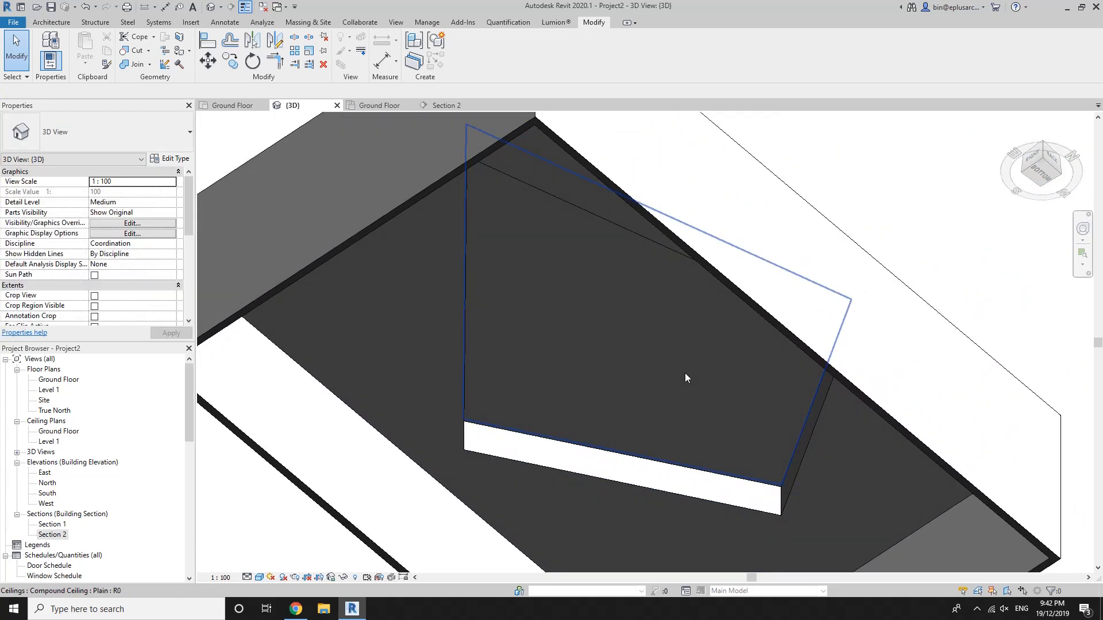